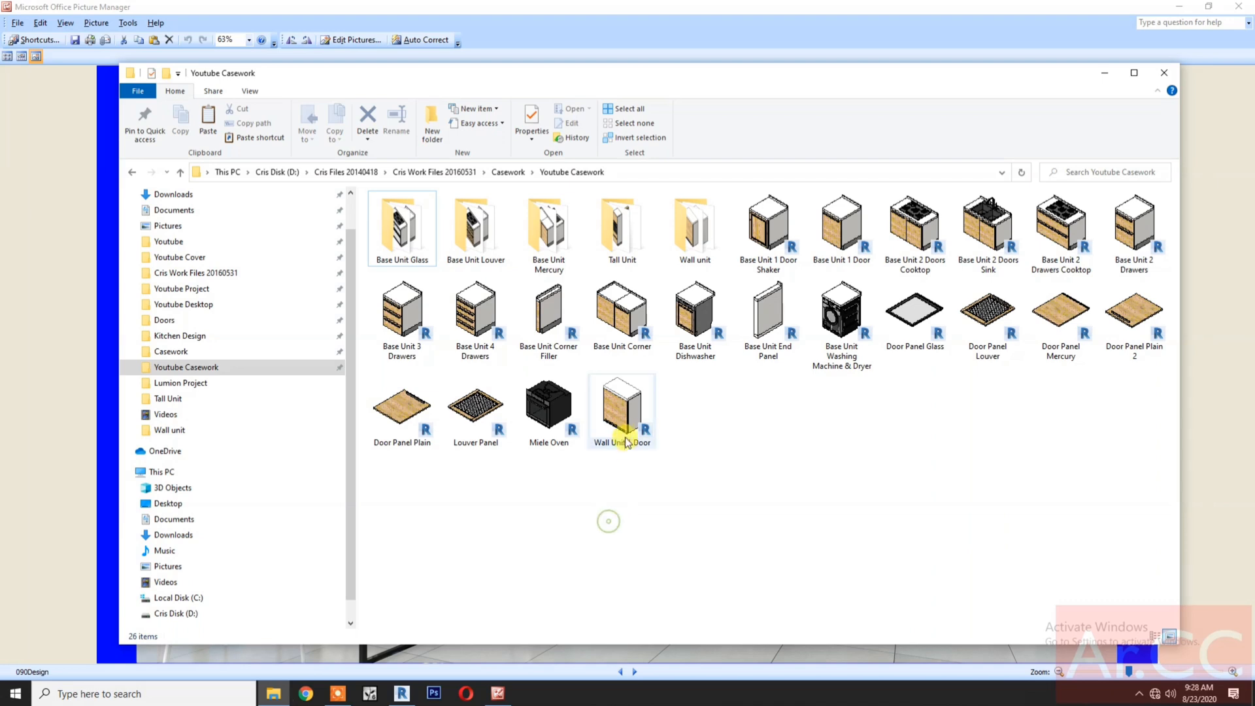
Make a copy of the Wall Unit 1 Door family file in the Youtube Casework folder.
{"action": "left_click", "coordinate": [622, 422]}
{"action": "right_click", "coordinate": [621, 430]}
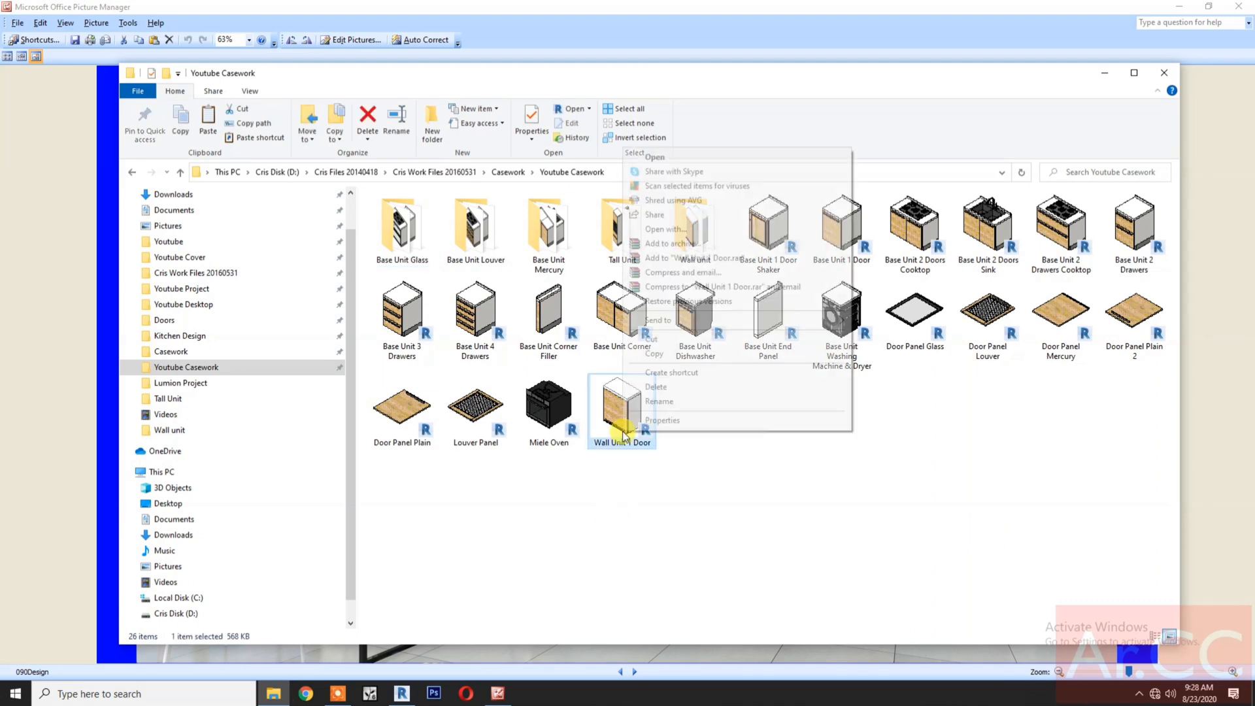
{"action": "left_click", "coordinate": [667, 353]}
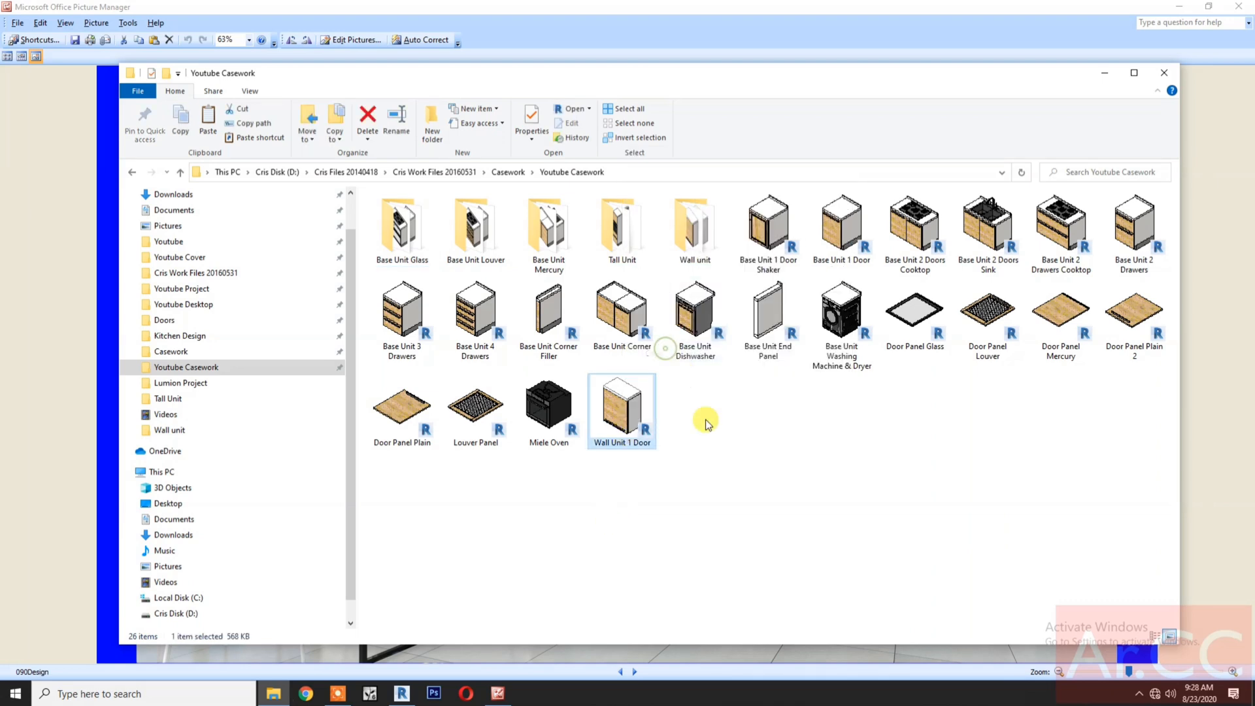
{"action": "right_click", "coordinate": [726, 427]}
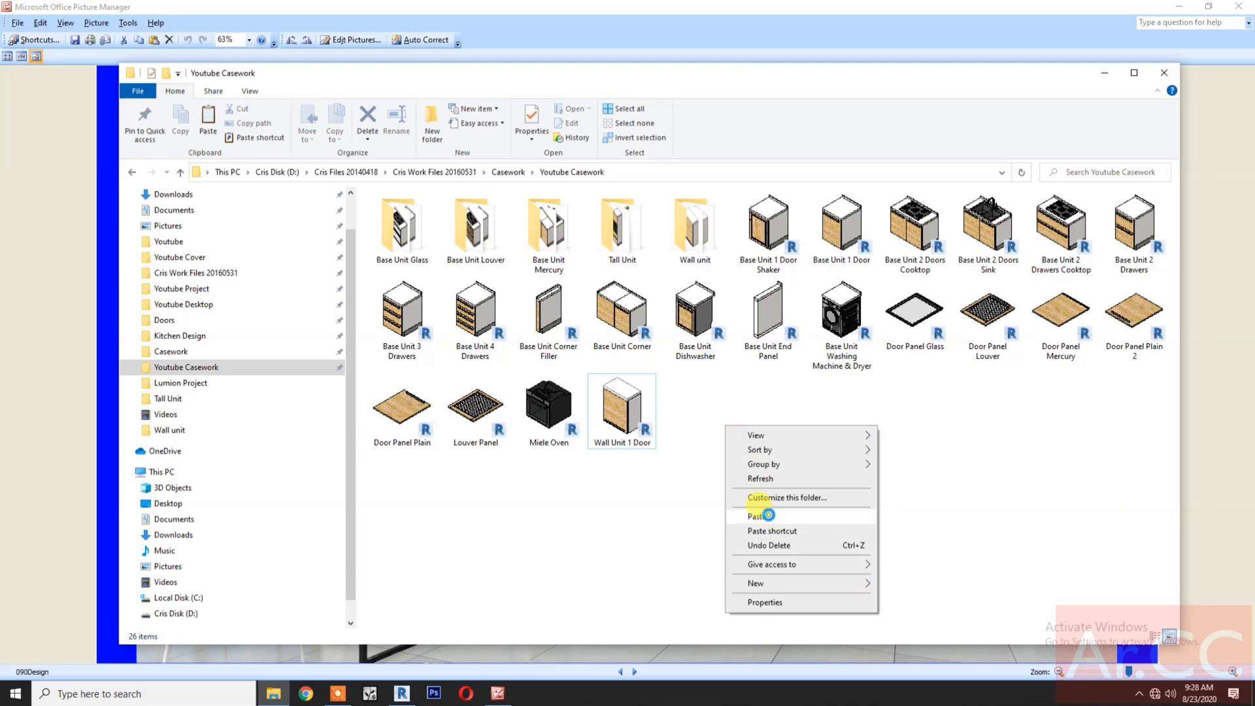
{"action": "left_click", "coordinate": [759, 517]}
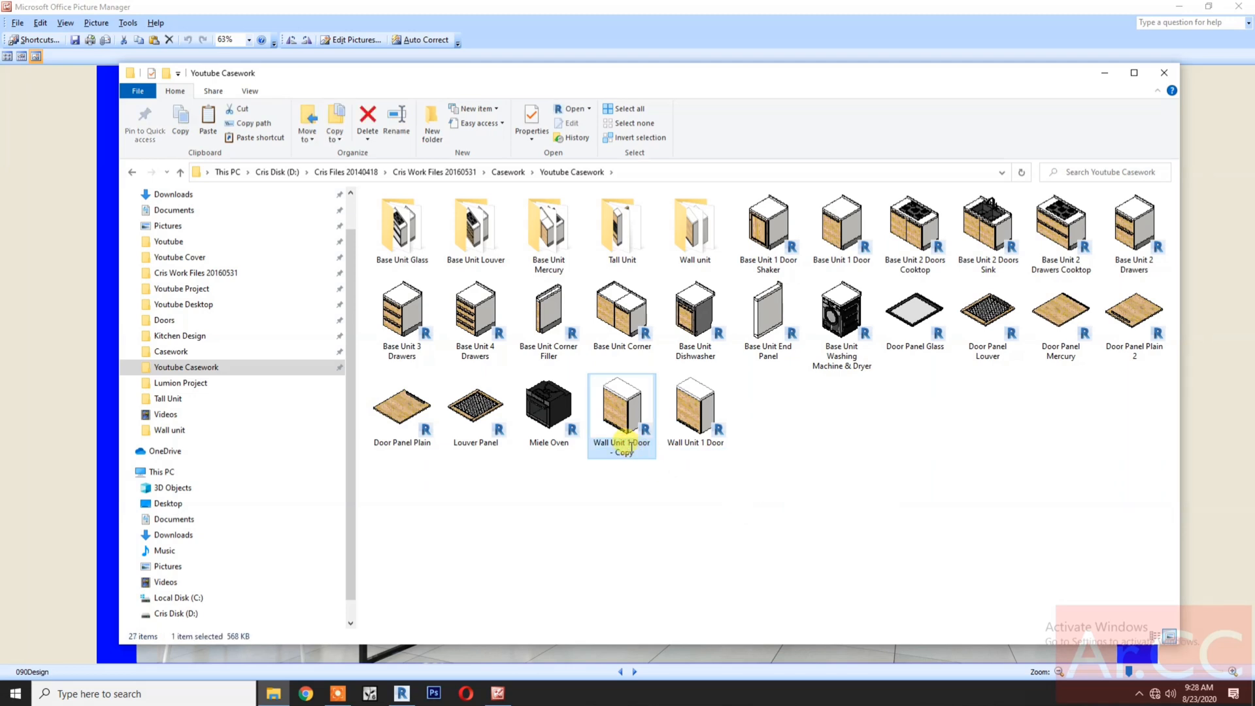
Rename the copied family file as Wall Unit 1 Door - Glass and open it in Revit.
{"action": "left_click", "coordinate": [625, 445]}
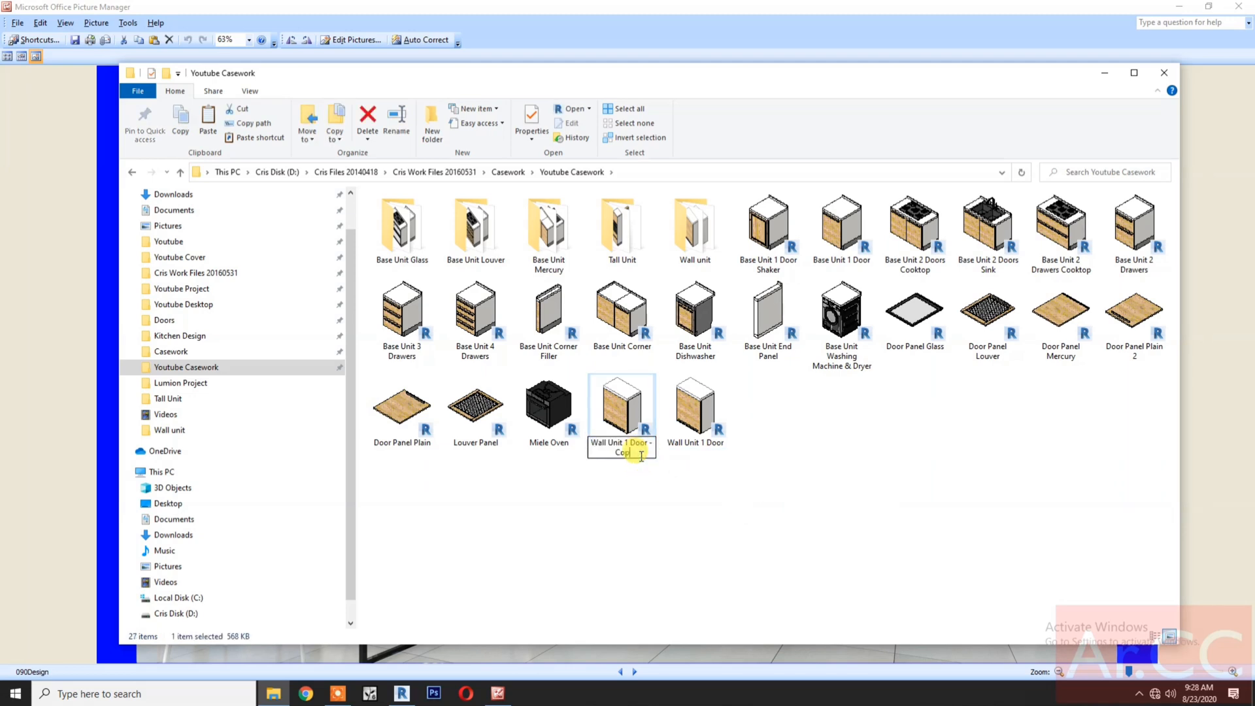
{"action": "key", "text": "BackSpace"}
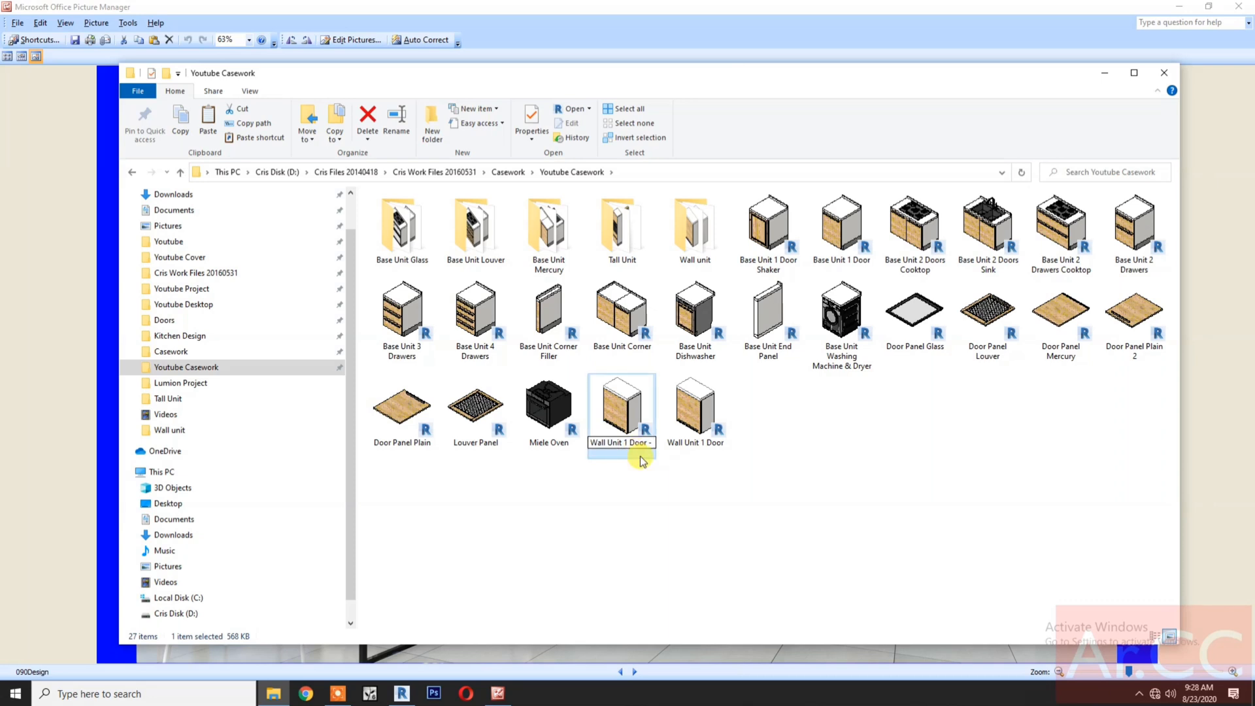
{"action": "type", "text": "G"}
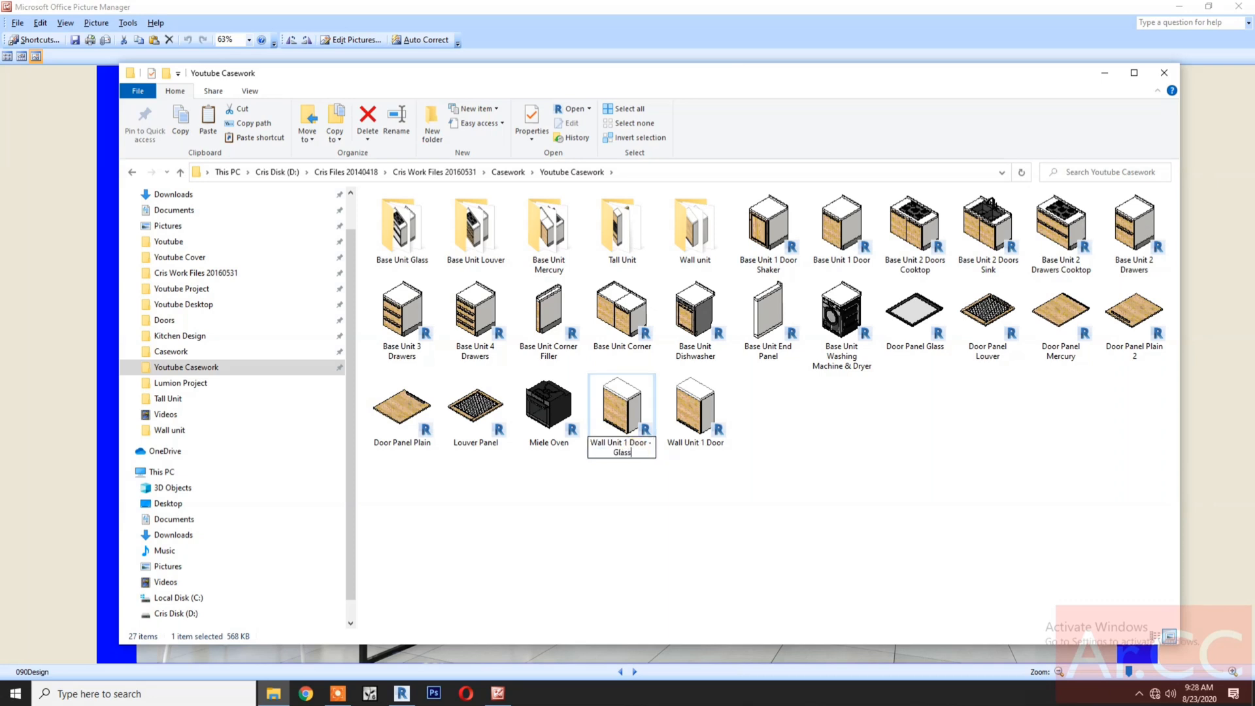
{"action": "type", "text": "lass"}
{"action": "key", "text": "Return"}
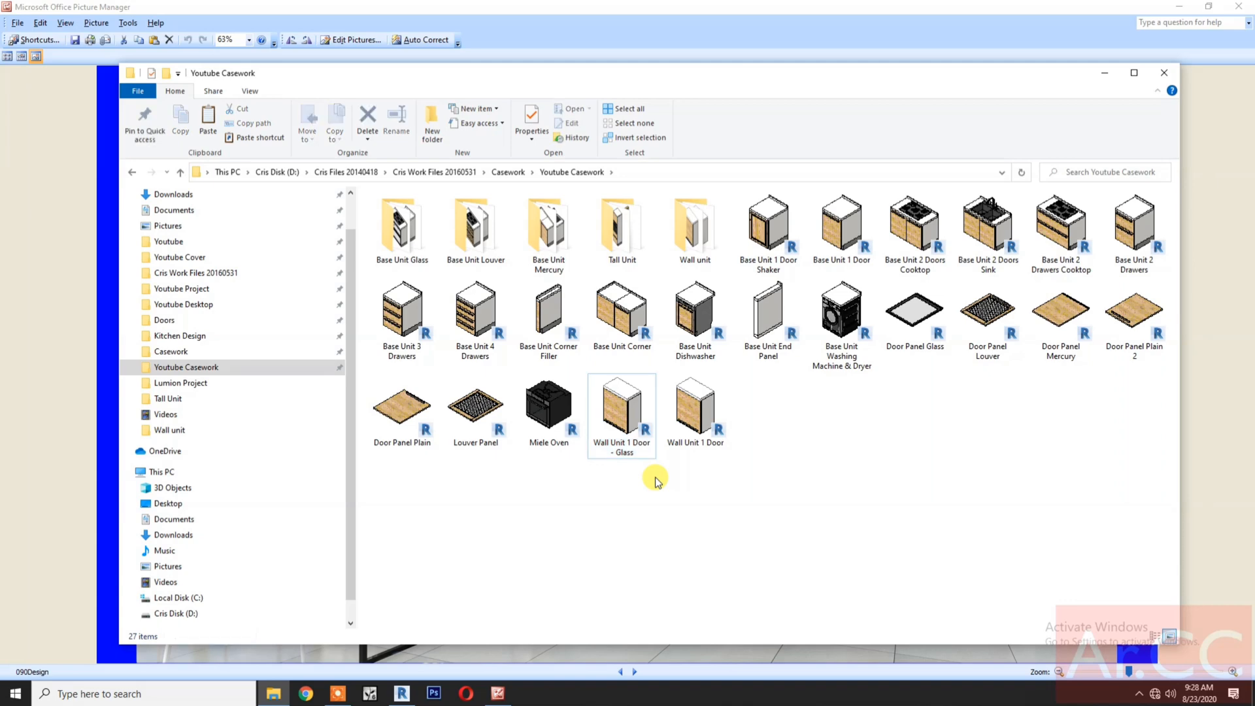
{"action": "double_click", "coordinate": [626, 411]}
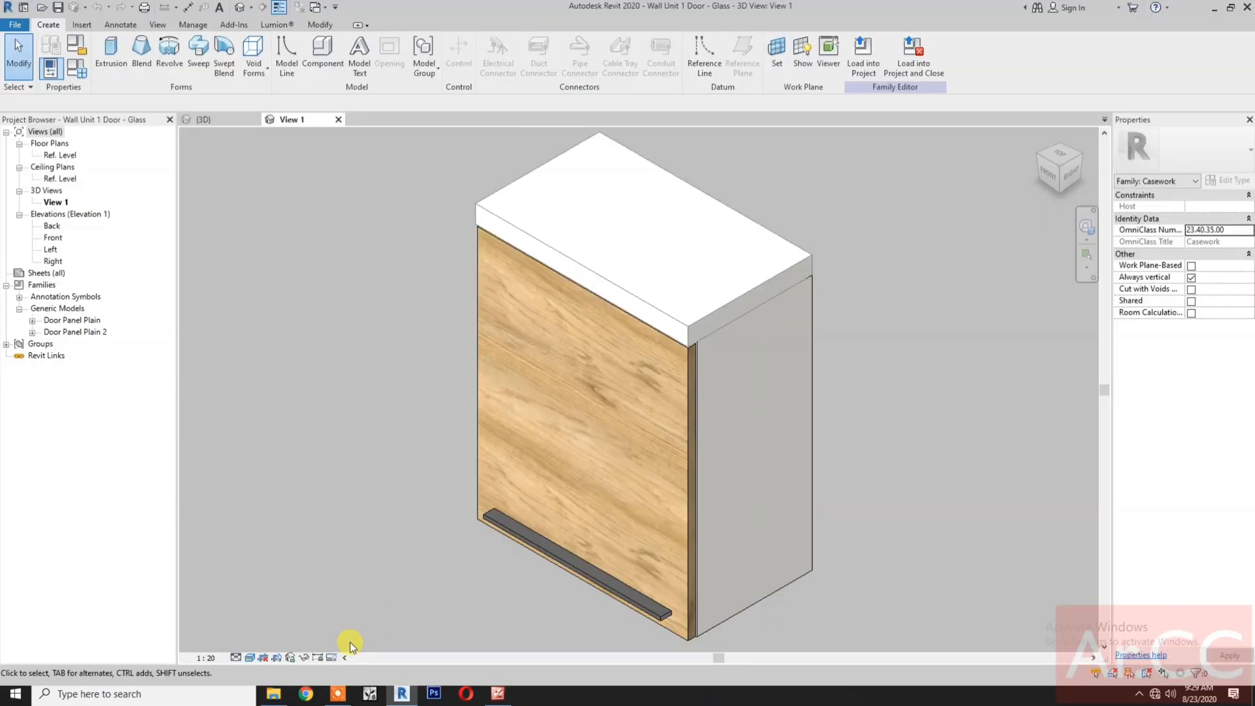
Open the Door Panel Glass family from the casework folder and load it into Wall Unit 1 Door - Glass.rfa, closing the panel family without placing an instance.
{"action": "left_click", "coordinate": [274, 694]}
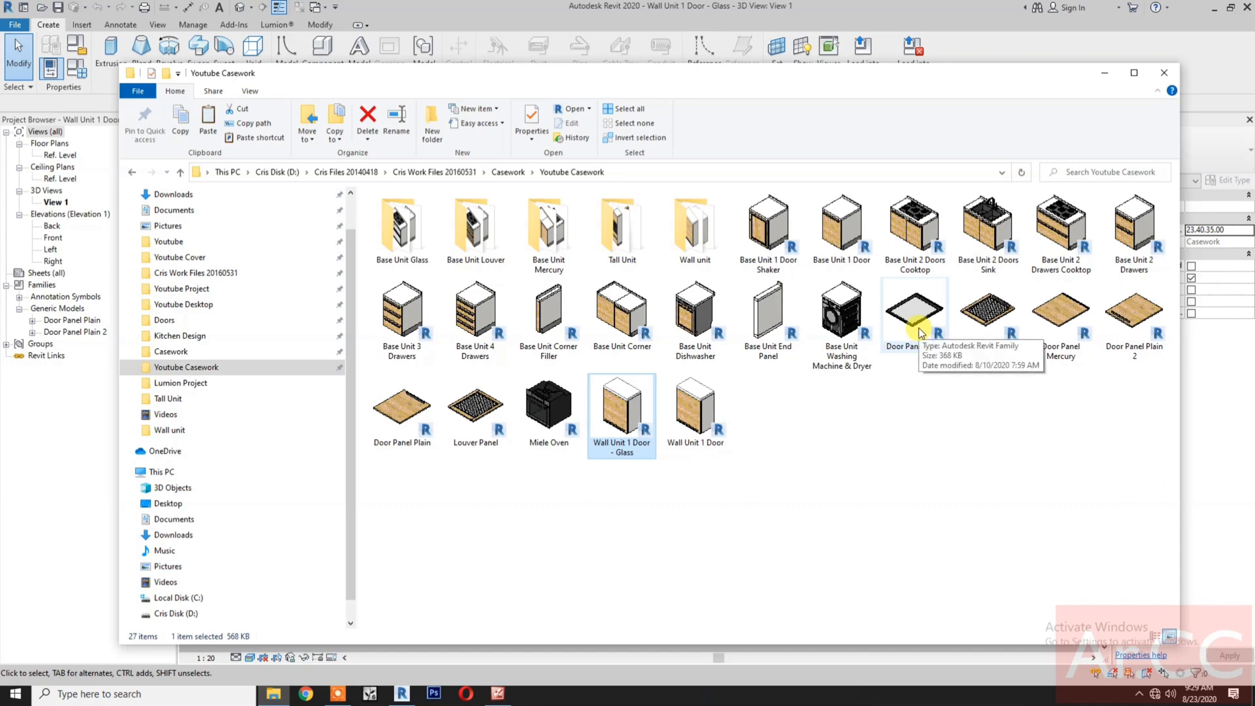
{"action": "double_click", "coordinate": [919, 329]}
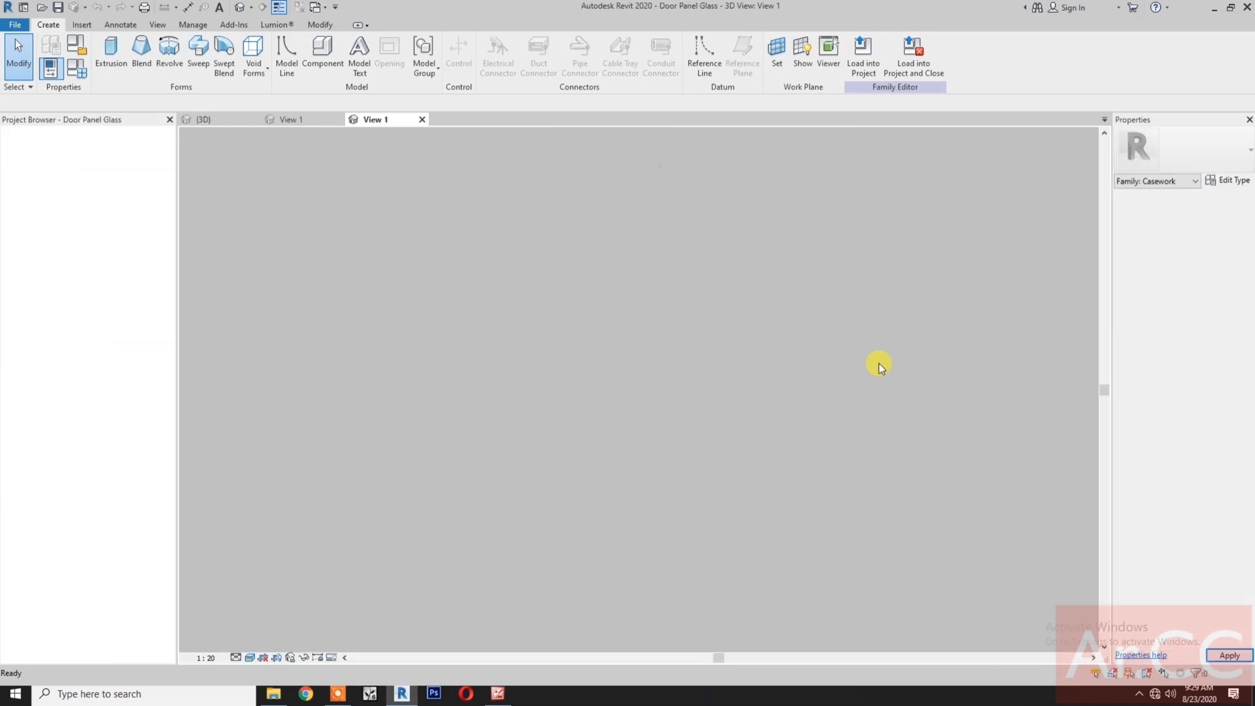
{"action": "left_click", "coordinate": [917, 69]}
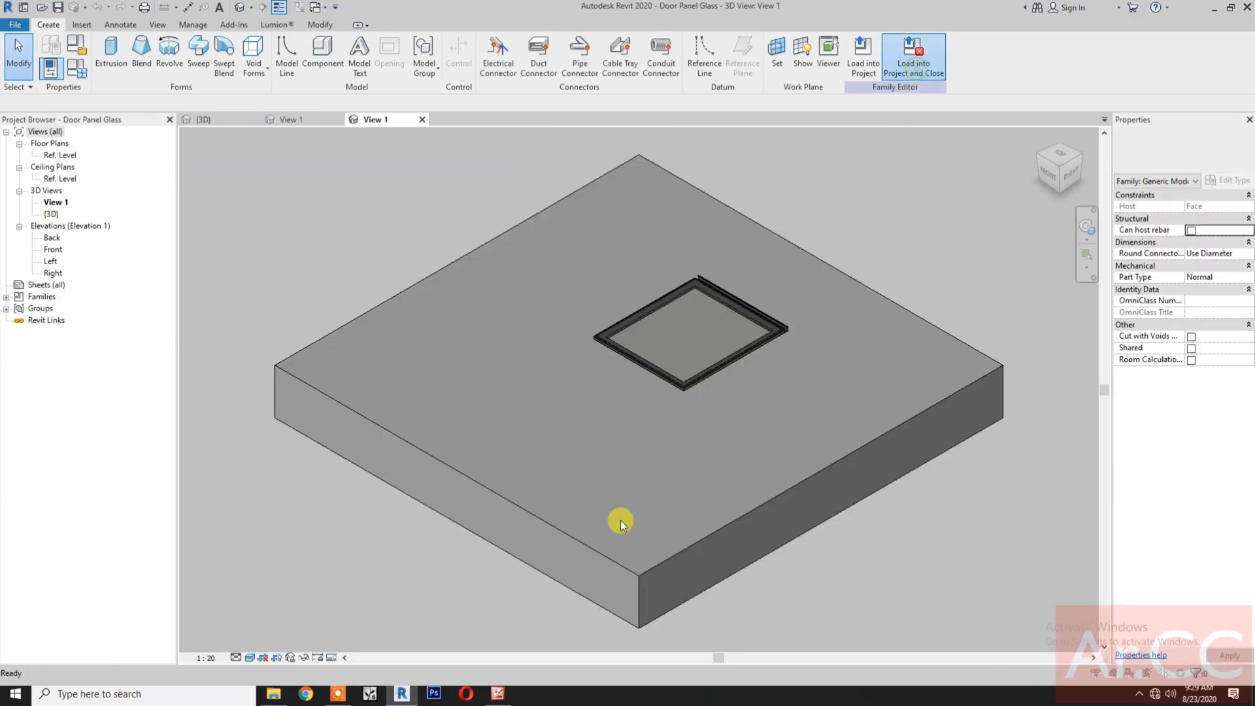
{"action": "left_click", "coordinate": [544, 288]}
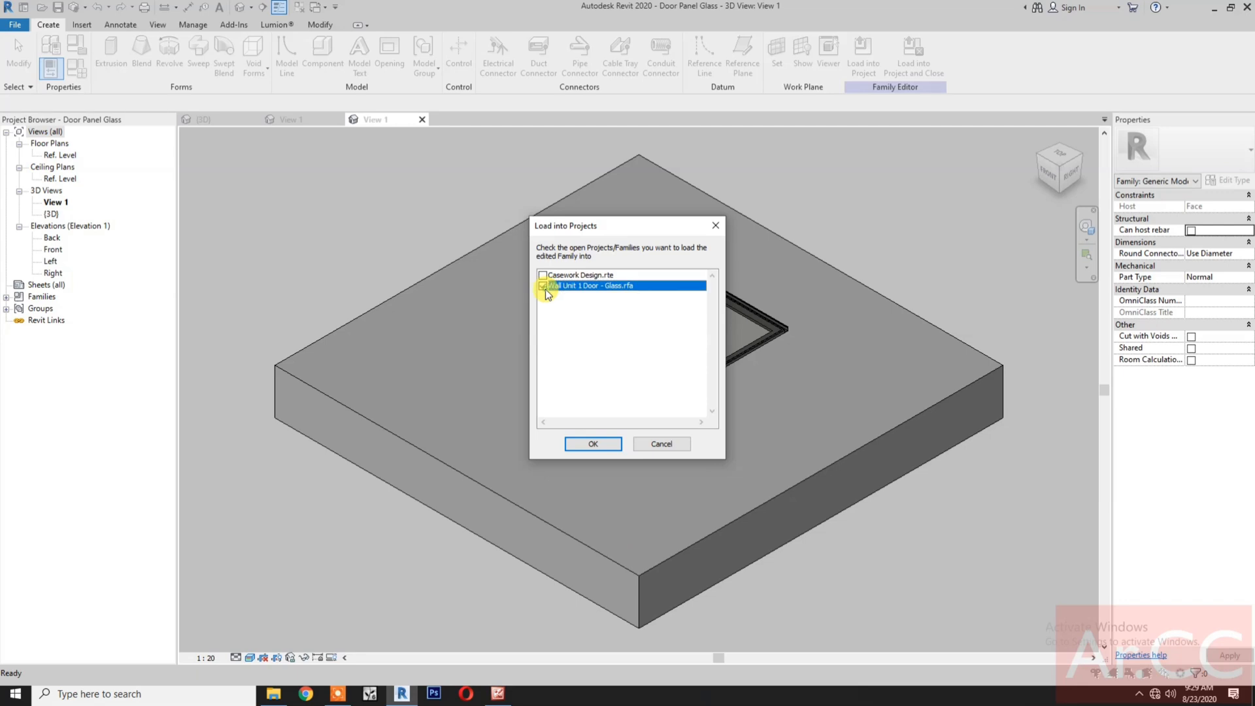
{"action": "left_click", "coordinate": [579, 444]}
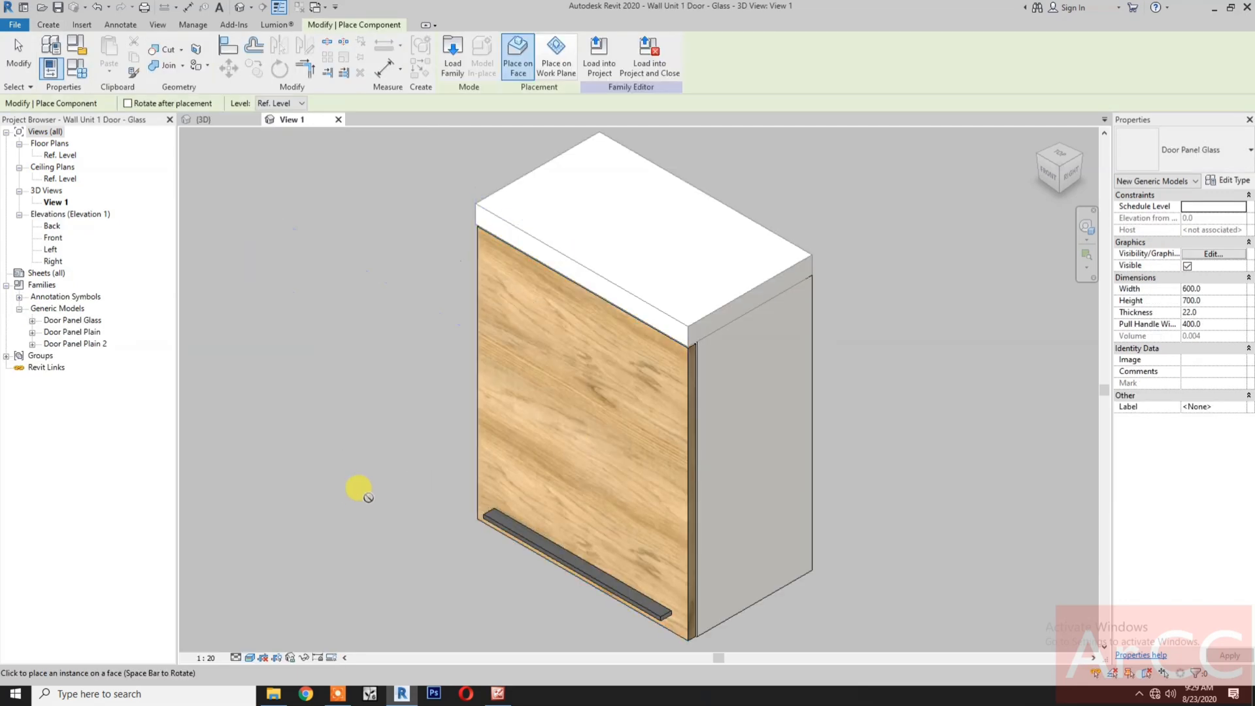
{"action": "key", "text": "Escape"}
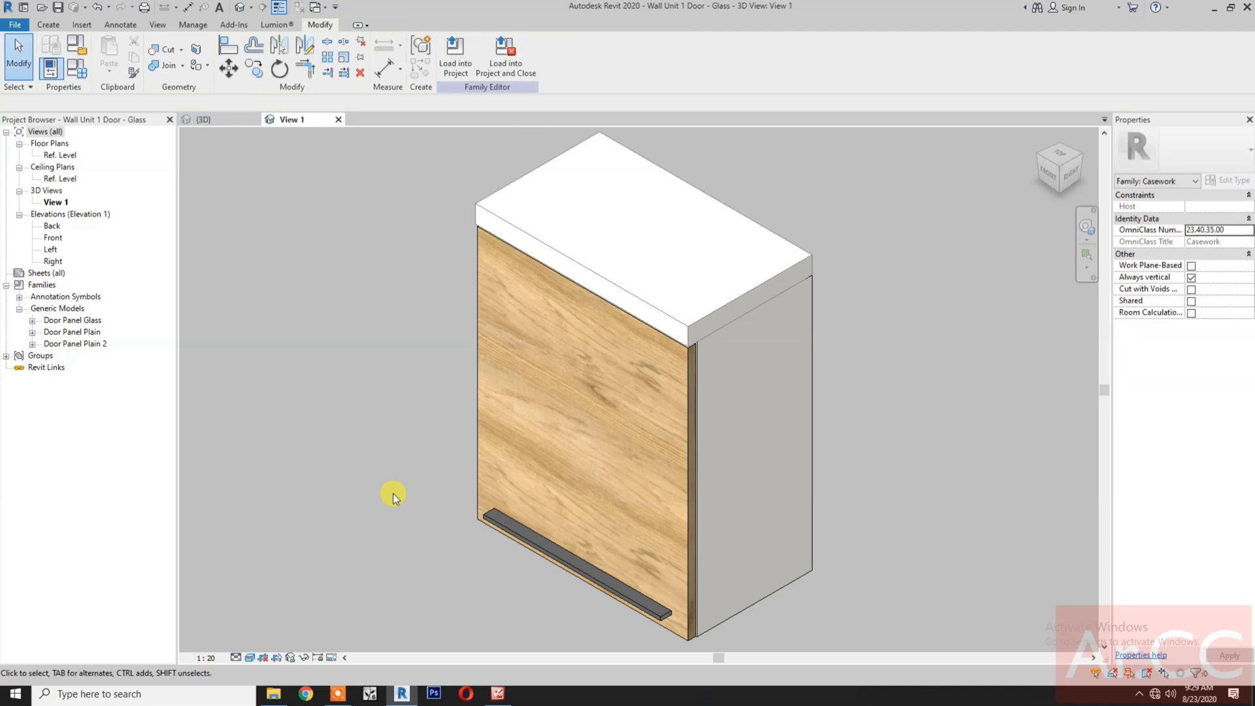
Swap the cabinet's wooden door panel for the Door Panel Glass type, removing the unsatisfied constraints.
{"action": "left_click", "coordinate": [480, 445]}
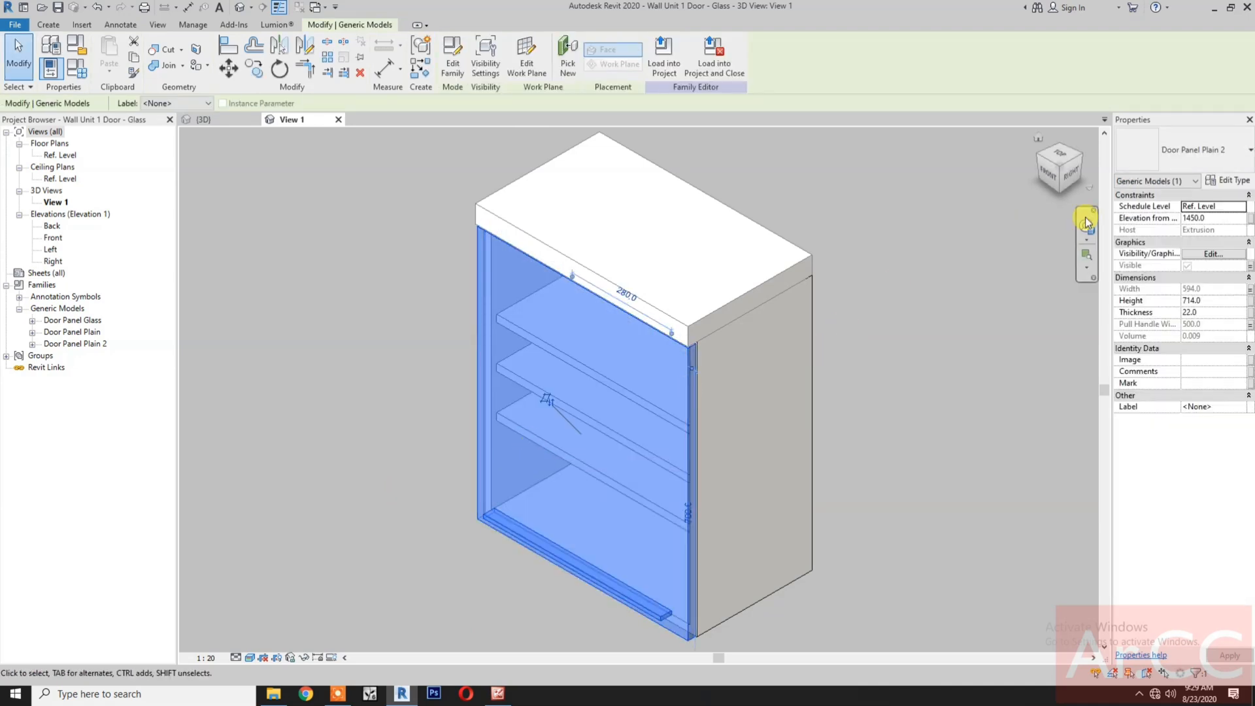
{"action": "left_click", "coordinate": [1181, 165]}
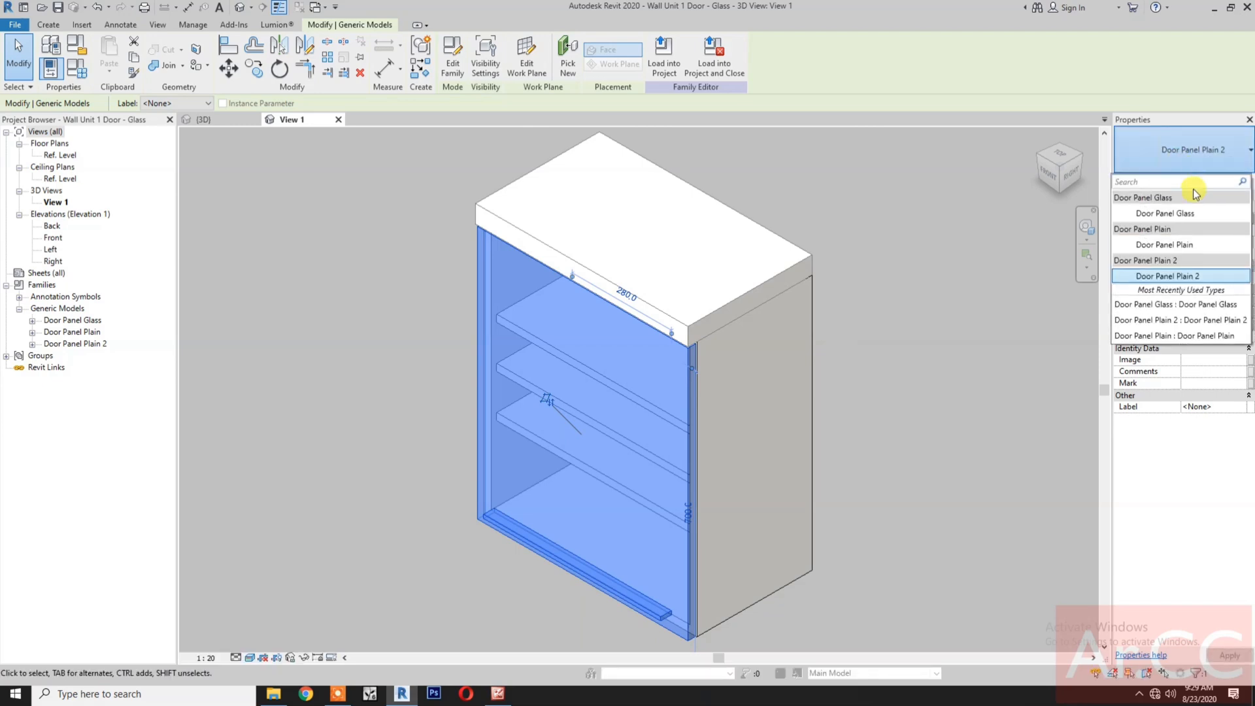
{"action": "left_click", "coordinate": [1184, 213]}
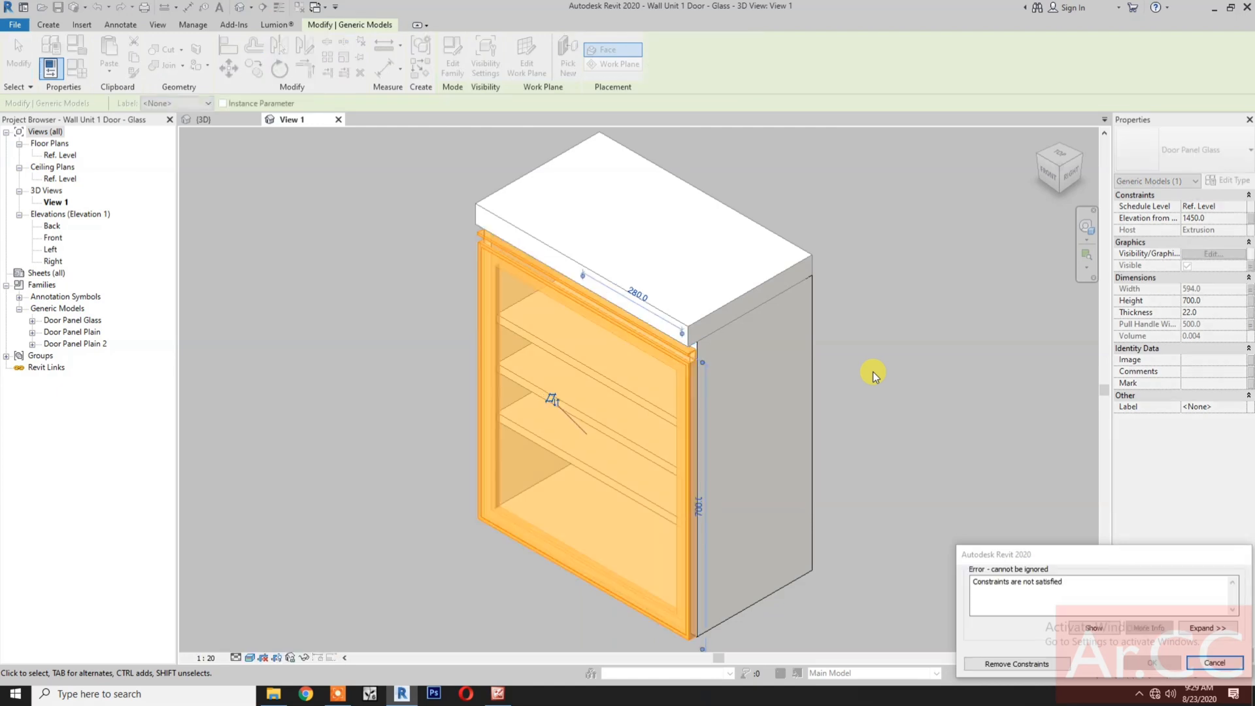
{"action": "left_click", "coordinate": [998, 657]}
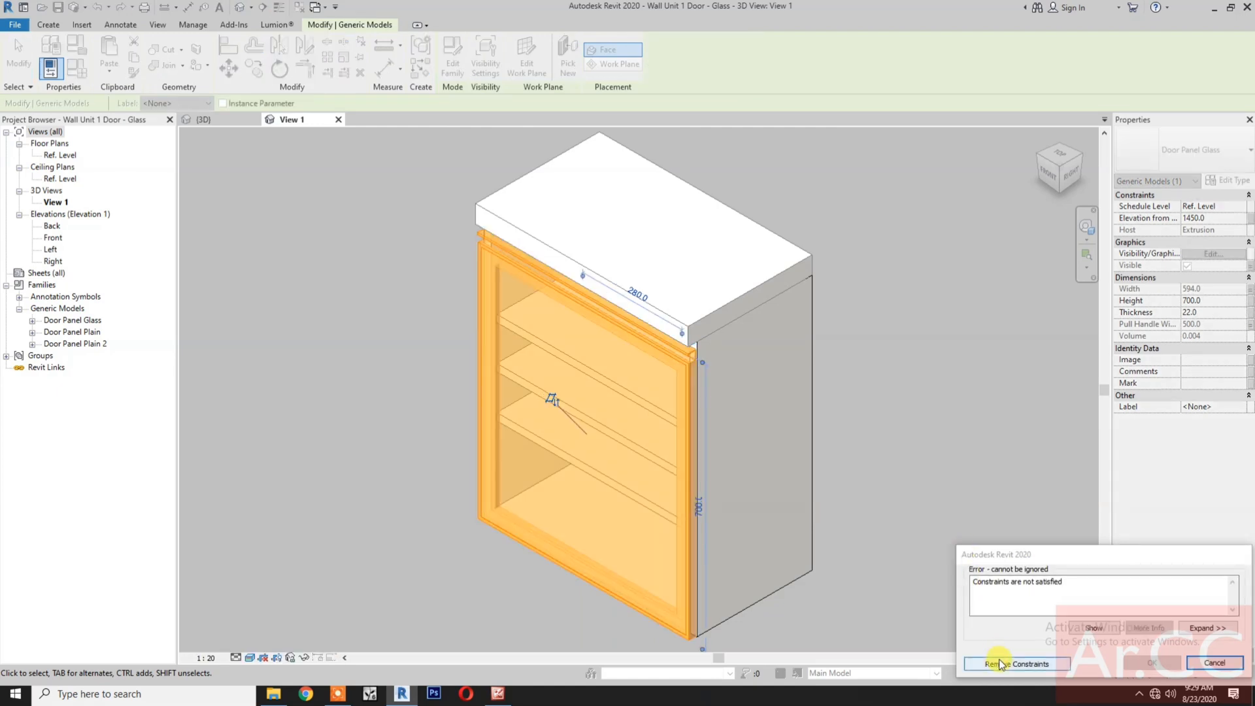
{"action": "left_click", "coordinate": [964, 527]}
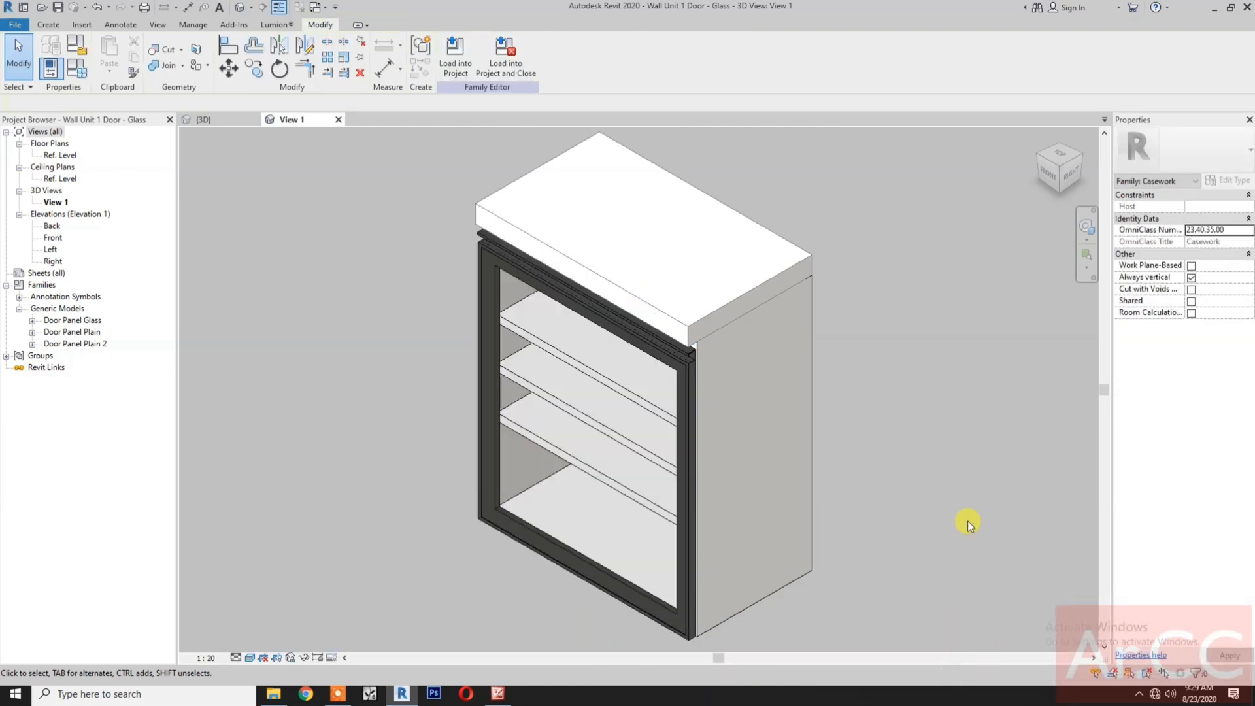
In the Front elevation, associate the glass door panel's Door Finish type parameter with the family's Door Finish parameter.
{"action": "left_click", "coordinate": [52, 238]}
{"action": "double_click", "coordinate": [52, 238]}
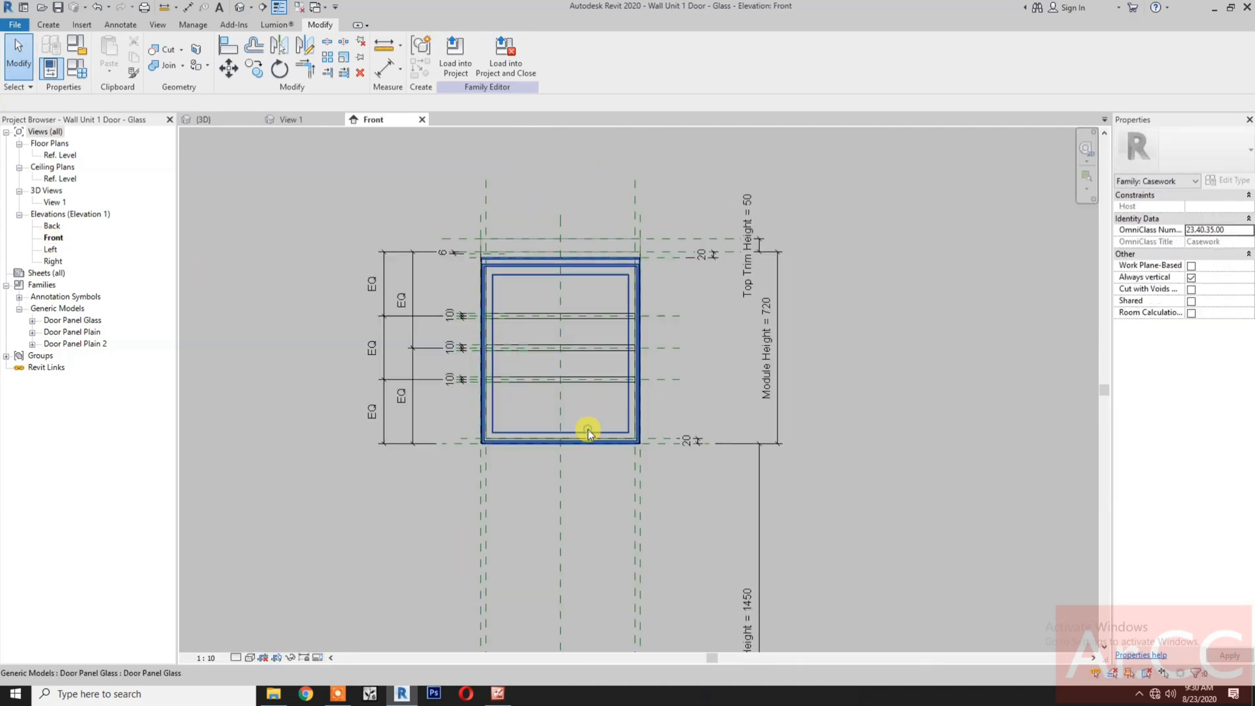
{"action": "left_click", "coordinate": [587, 428]}
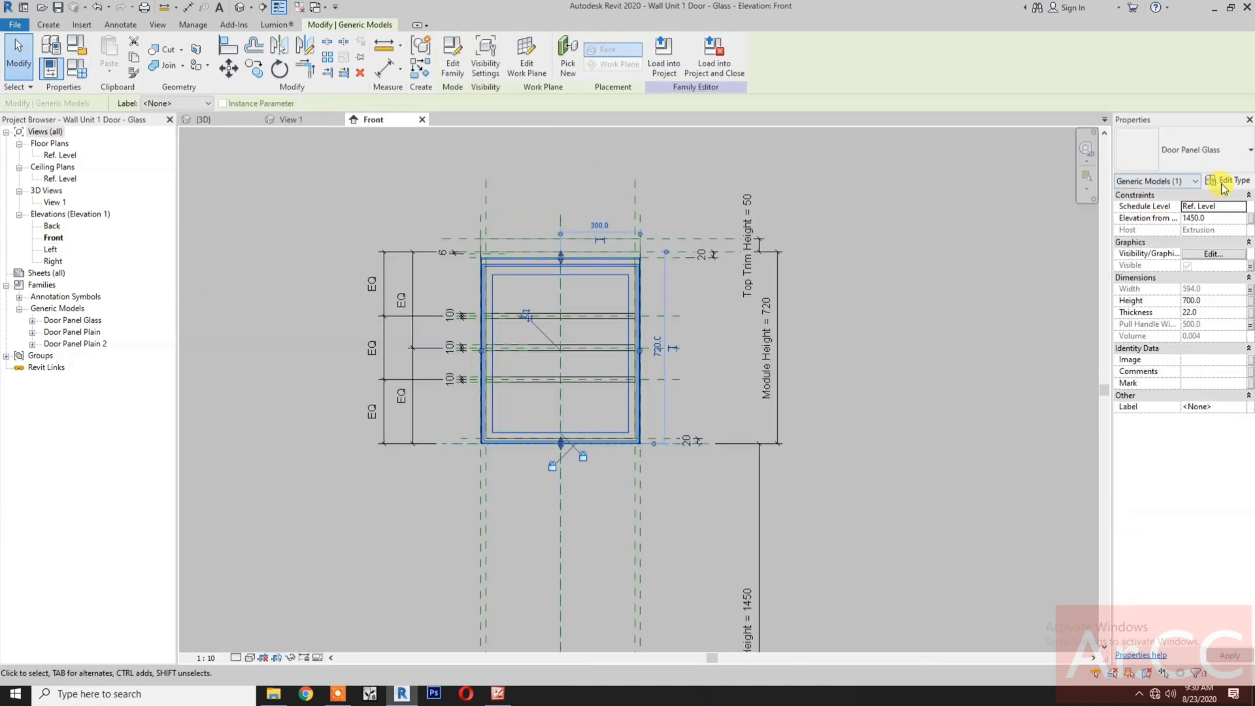
{"action": "left_click", "coordinate": [1224, 183]}
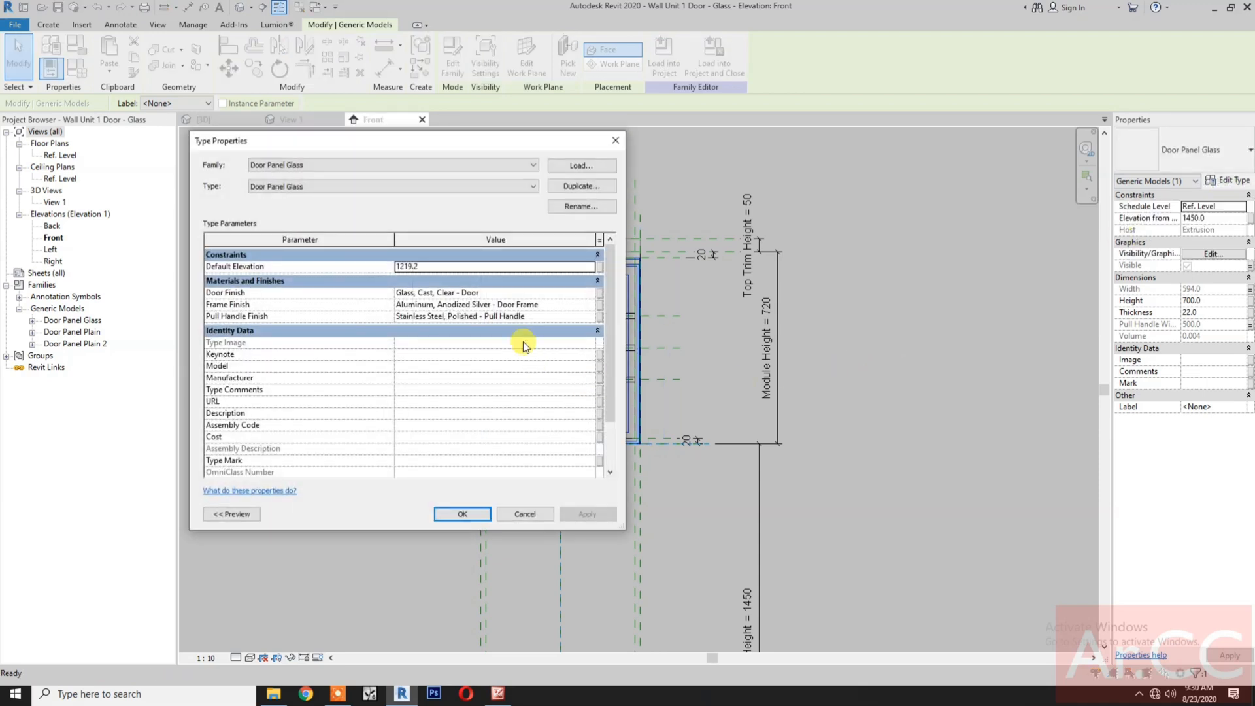
{"action": "left_click", "coordinate": [600, 294]}
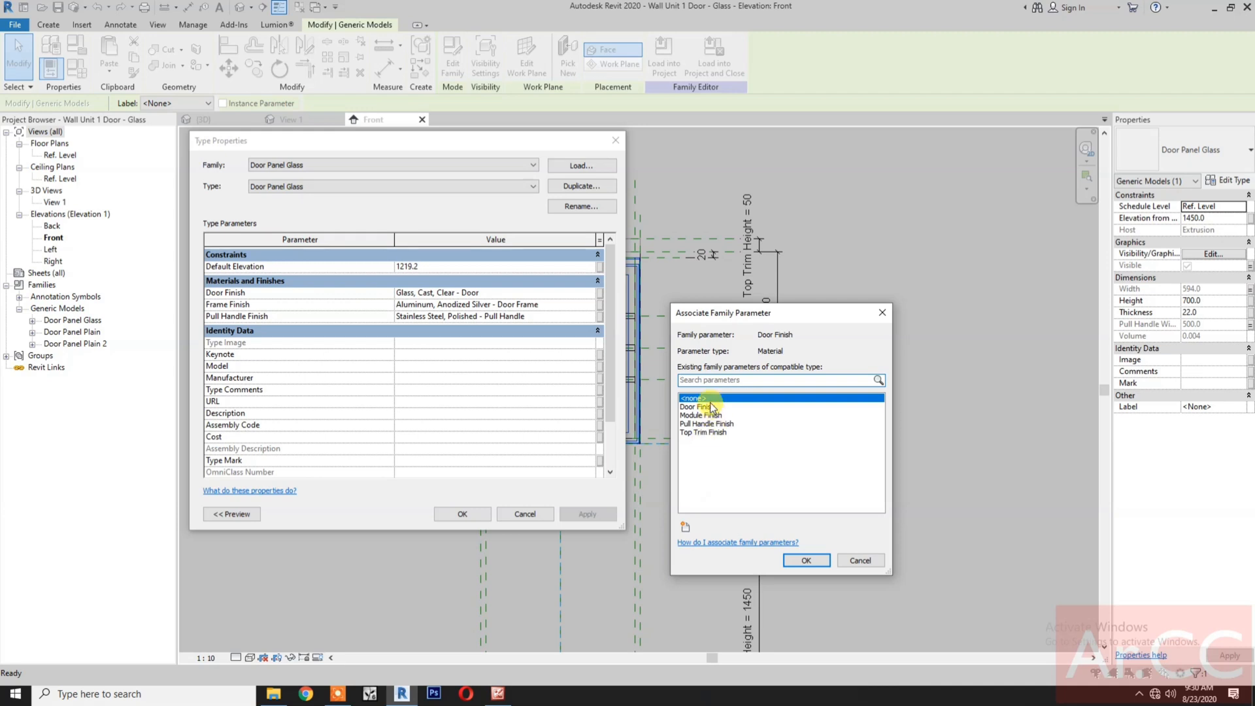
{"action": "left_click", "coordinate": [700, 406]}
{"action": "left_click", "coordinate": [806, 561]}
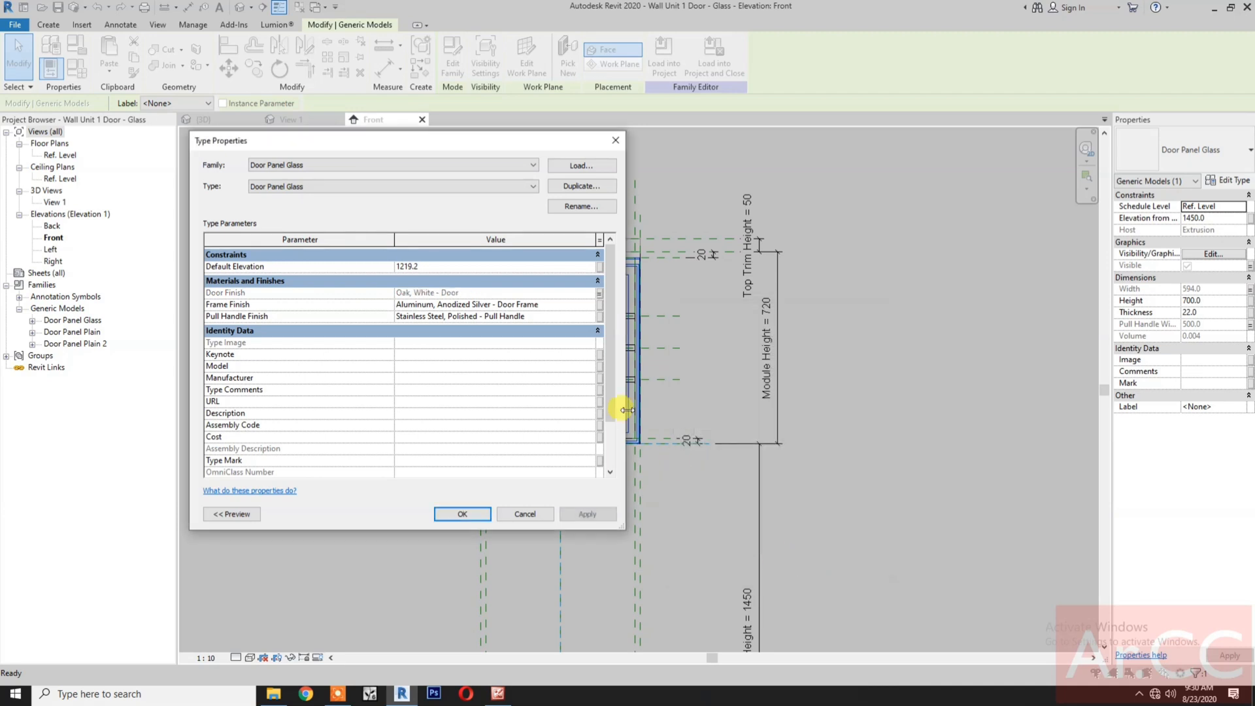
Create a type family parameter named Frame Finish under Materials and Finishes and associate the panel's Frame Finish with it.
{"action": "left_click", "coordinate": [600, 304]}
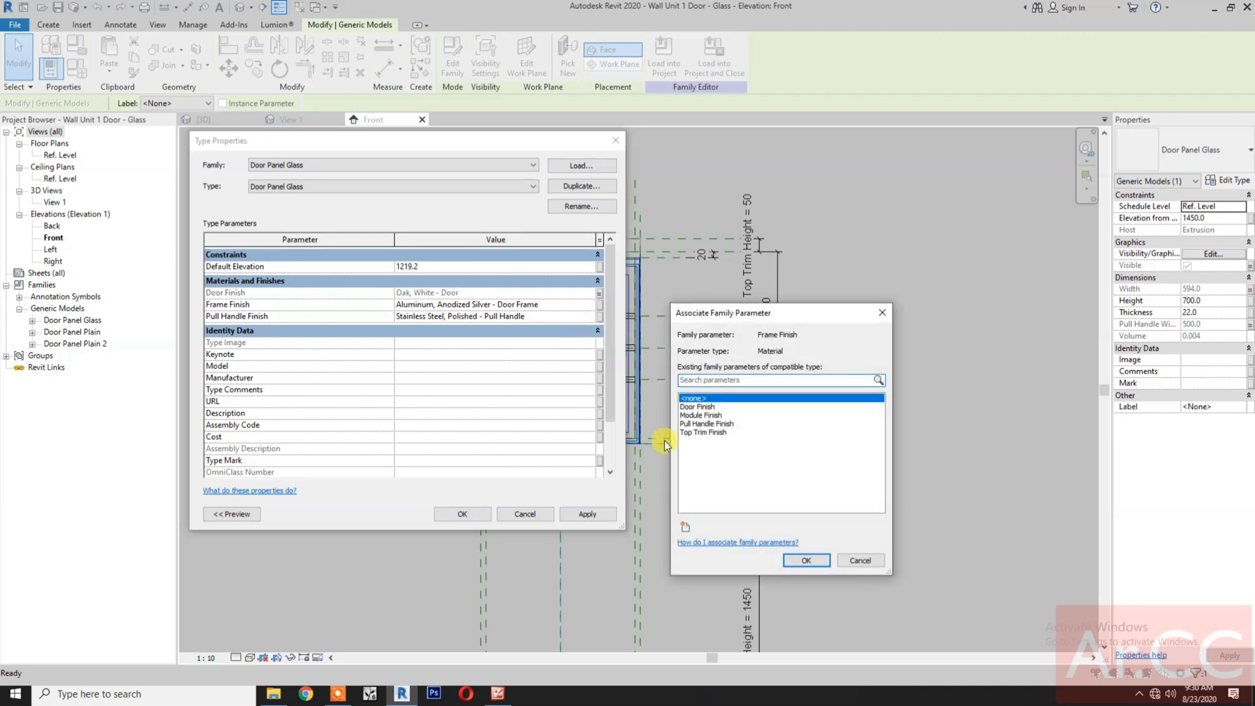
{"action": "left_click", "coordinate": [682, 526]}
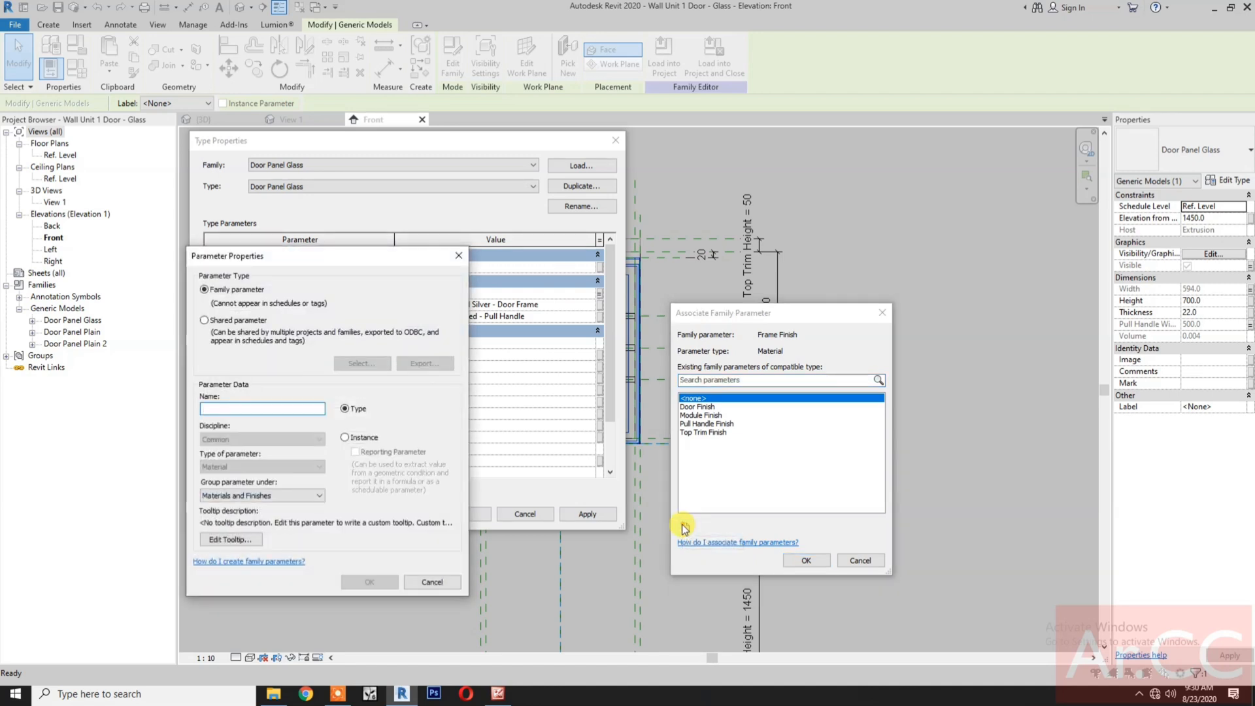
{"action": "type", "text": "Frame Finish"}
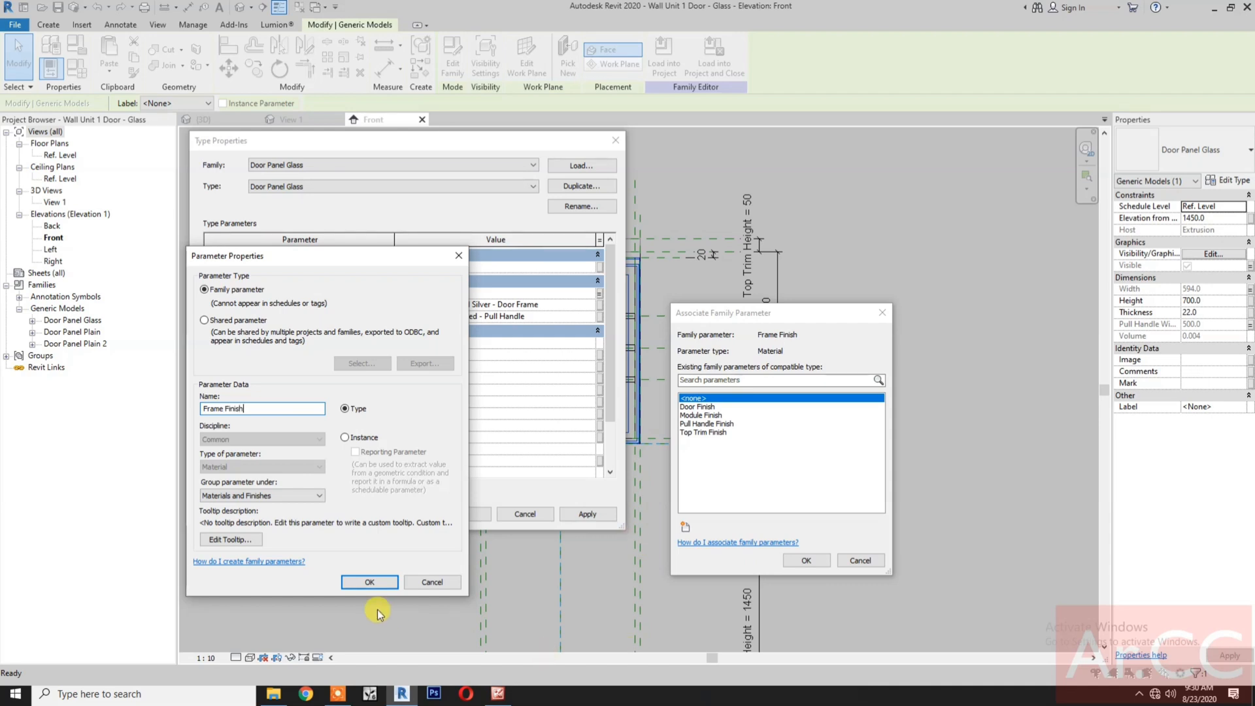
{"action": "left_click", "coordinate": [369, 582]}
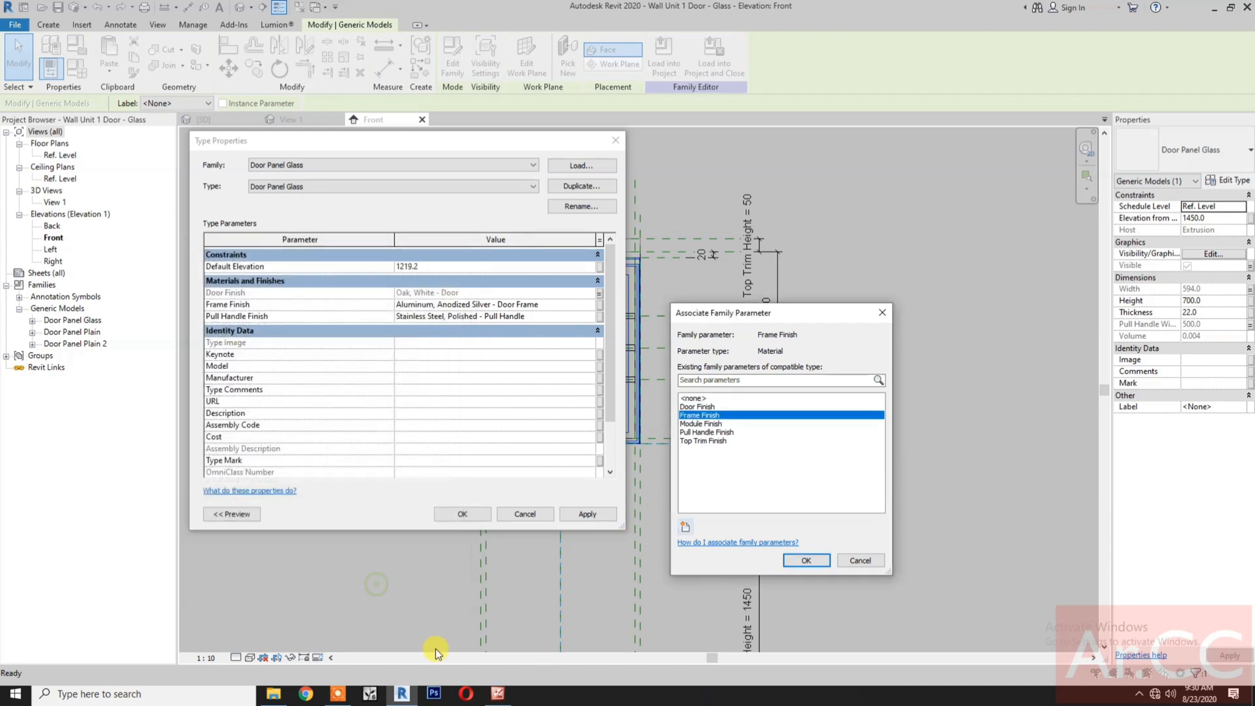
{"action": "left_click", "coordinate": [805, 560]}
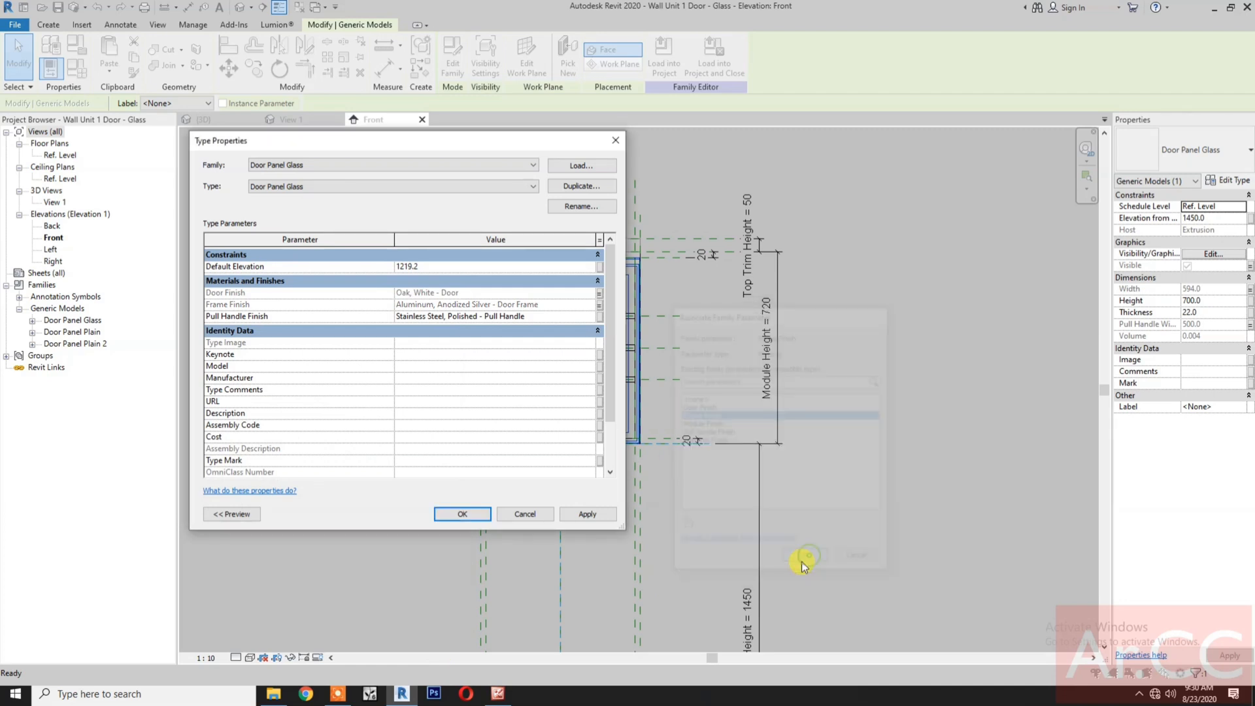
Associate the panel's Pull Handle Finish with the family's Pull Handle Finish parameter and accept the type properties.
{"action": "left_click", "coordinate": [599, 319]}
{"action": "left_click", "coordinate": [701, 433]}
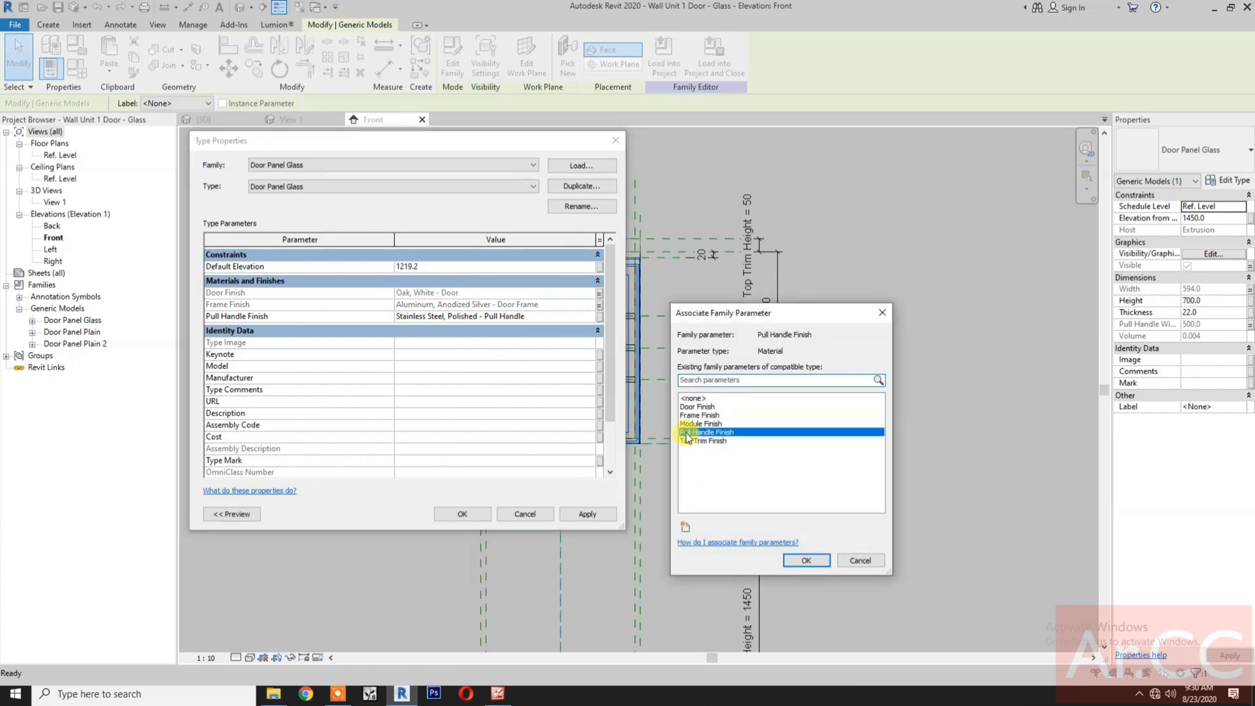
{"action": "left_click", "coordinate": [805, 561]}
{"action": "left_click", "coordinate": [460, 515]}
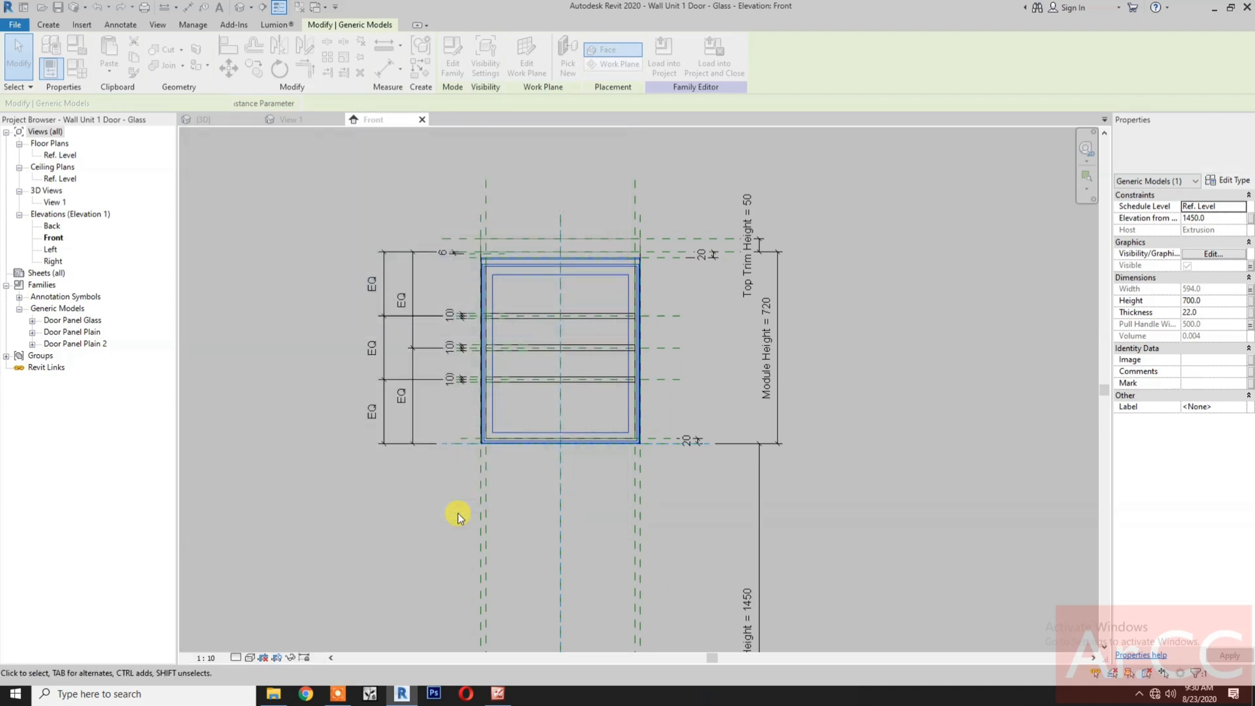
{"action": "key", "text": "Escape"}
Set the family's Door Finish material to Glass, Cast, Clear - Door in the family types and accept.
{"action": "left_click", "coordinate": [306, 120]}
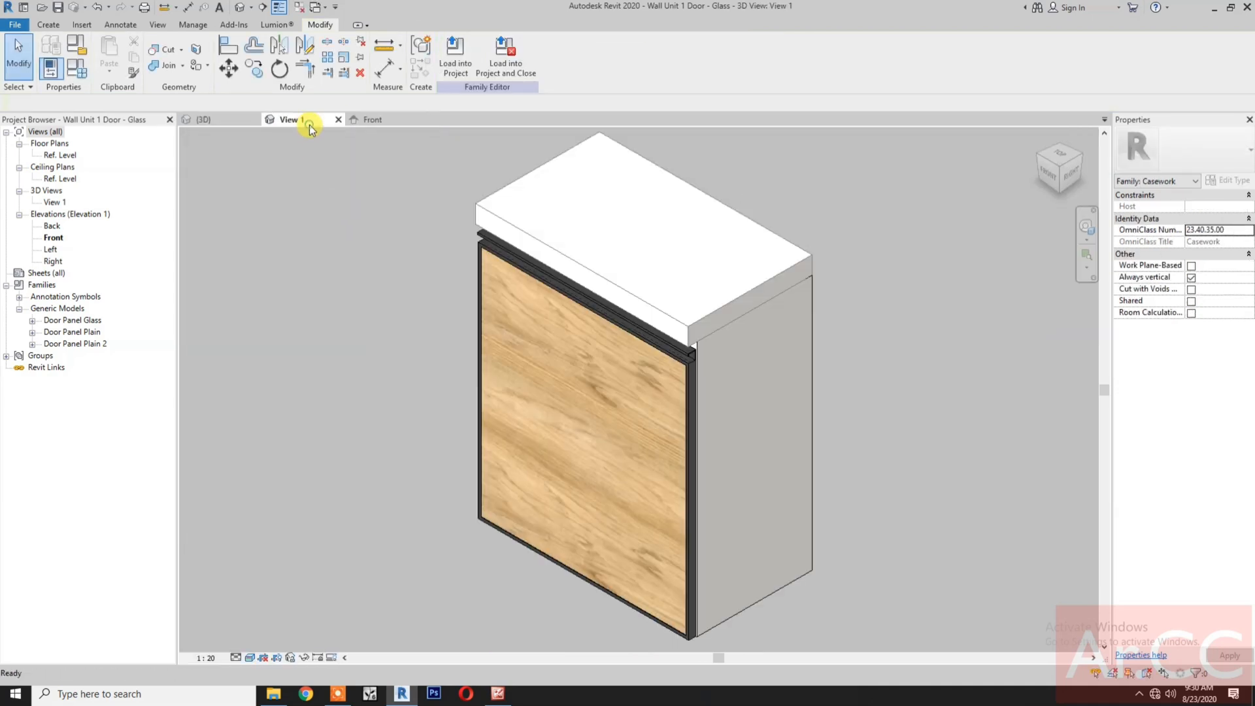
{"action": "left_click", "coordinate": [74, 76]}
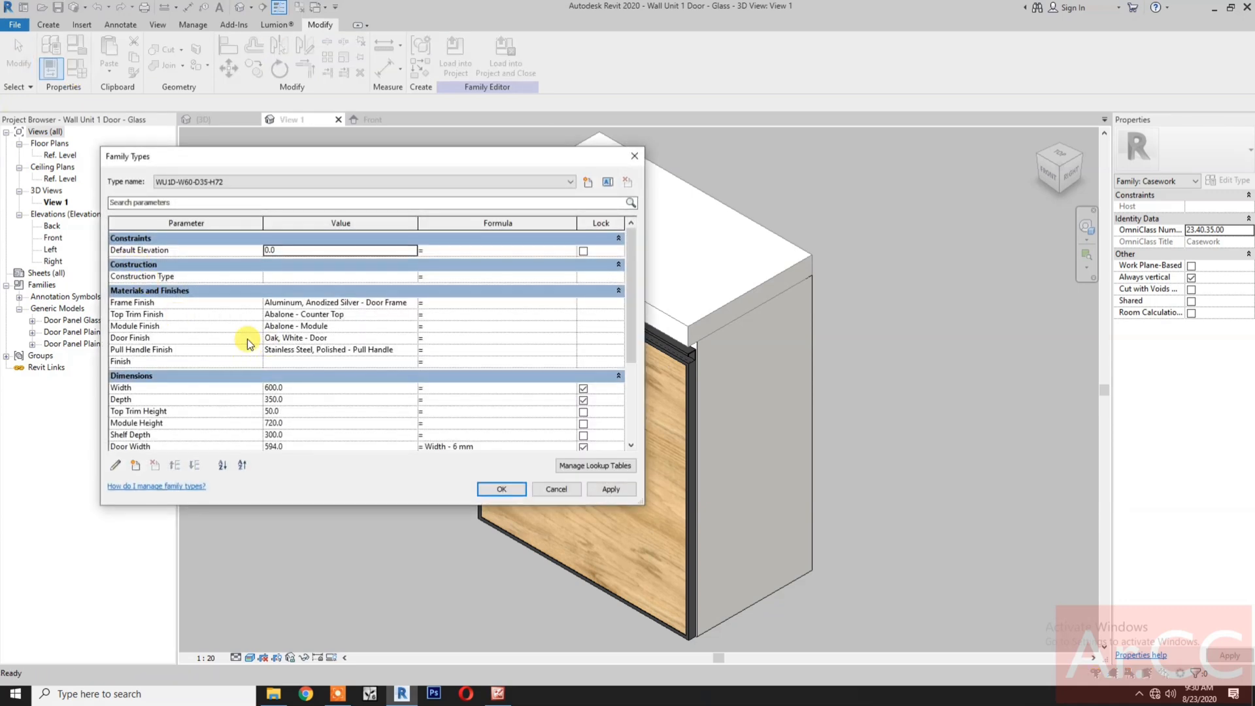
{"action": "left_click", "coordinate": [361, 338]}
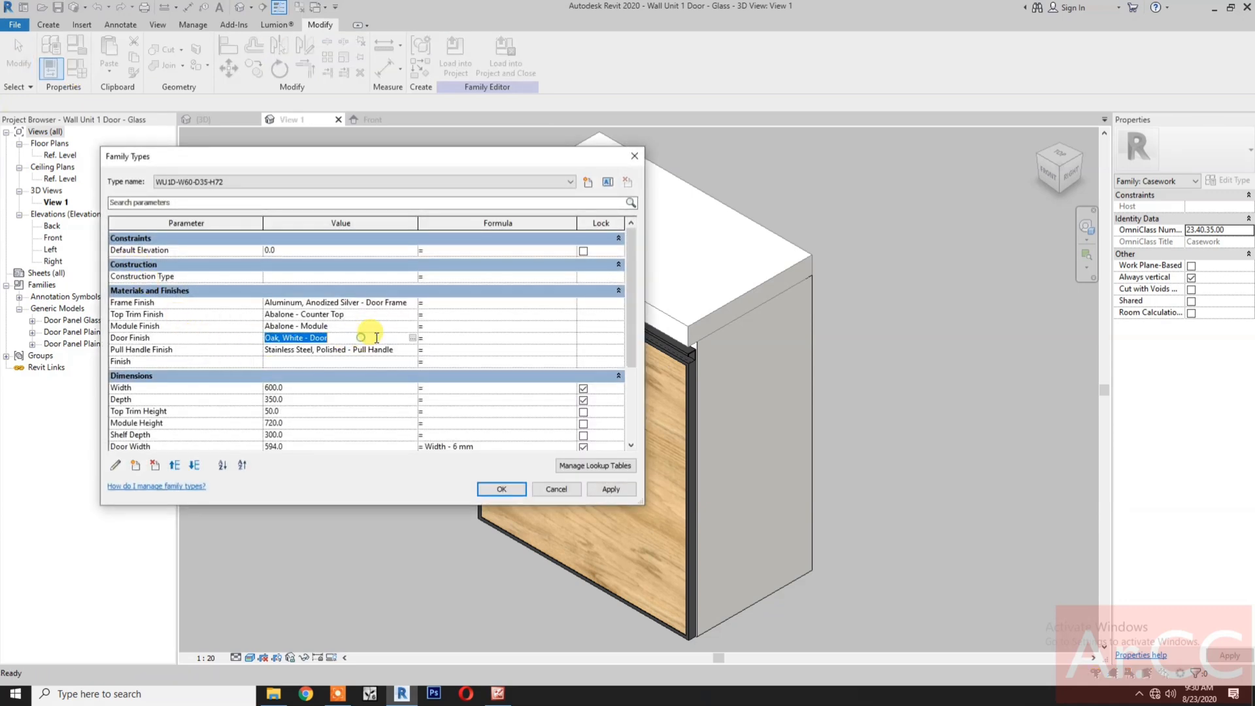
{"action": "left_click", "coordinate": [413, 338]}
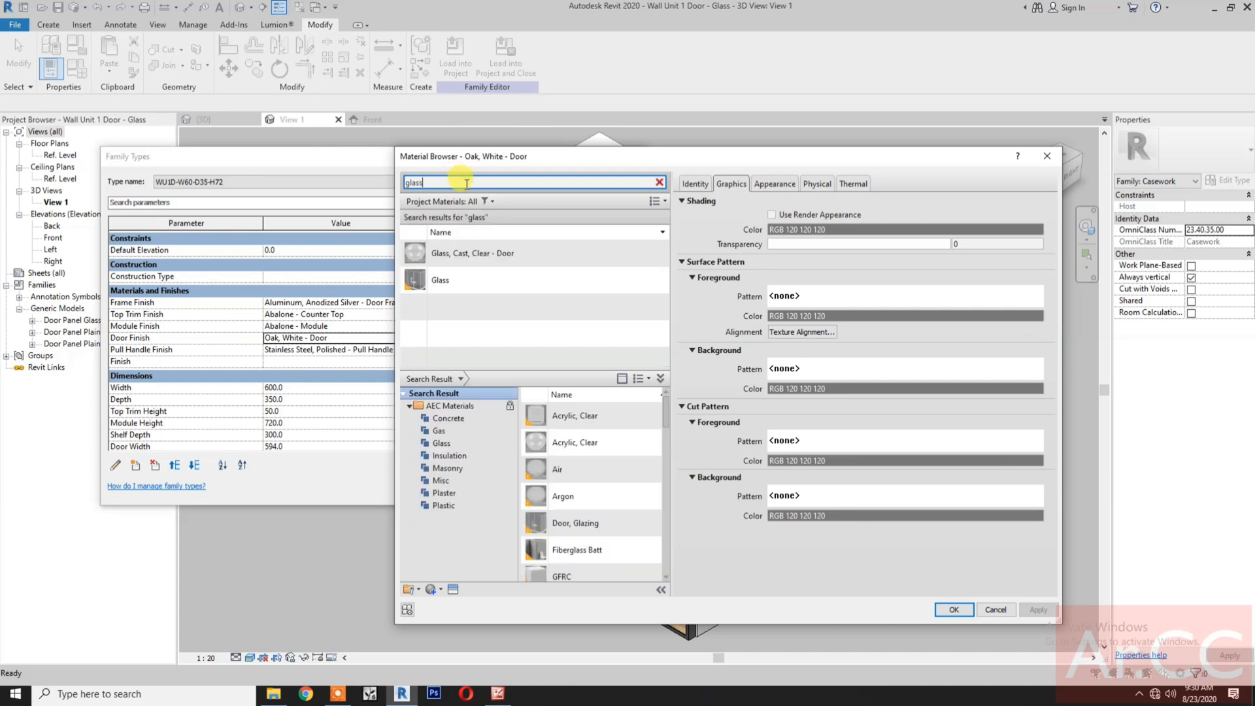
{"action": "left_click", "coordinate": [505, 278]}
{"action": "left_click", "coordinate": [509, 255]}
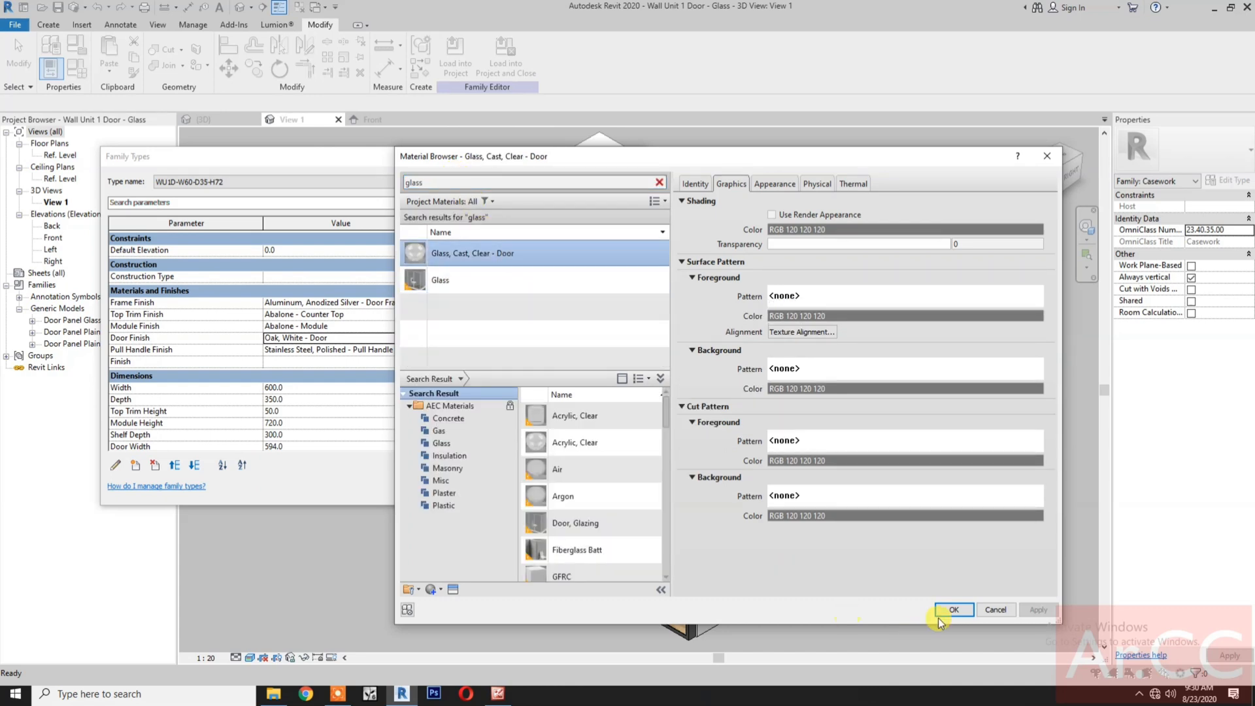
{"action": "left_click", "coordinate": [953, 609]}
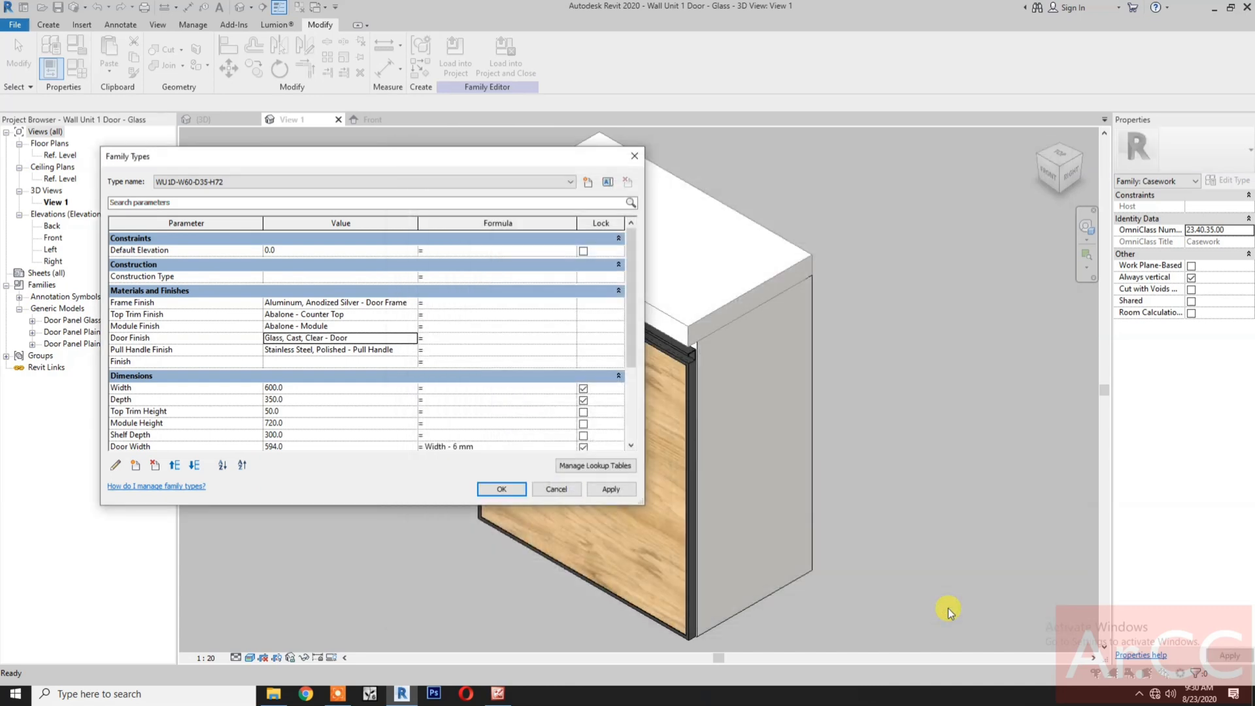
{"action": "left_click", "coordinate": [500, 489]}
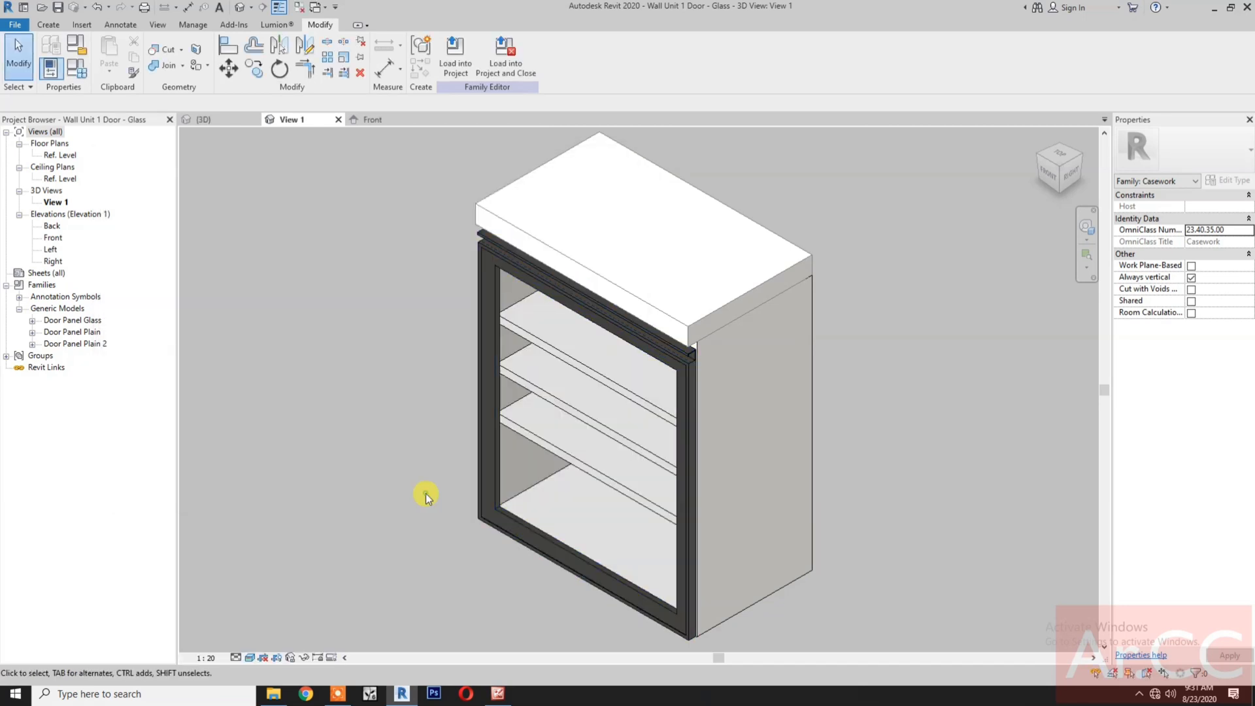
In the Front elevation, mirror the glass door panel about the horizontal mid-height reference plane without keeping a copy.
{"action": "left_click", "coordinate": [390, 120]}
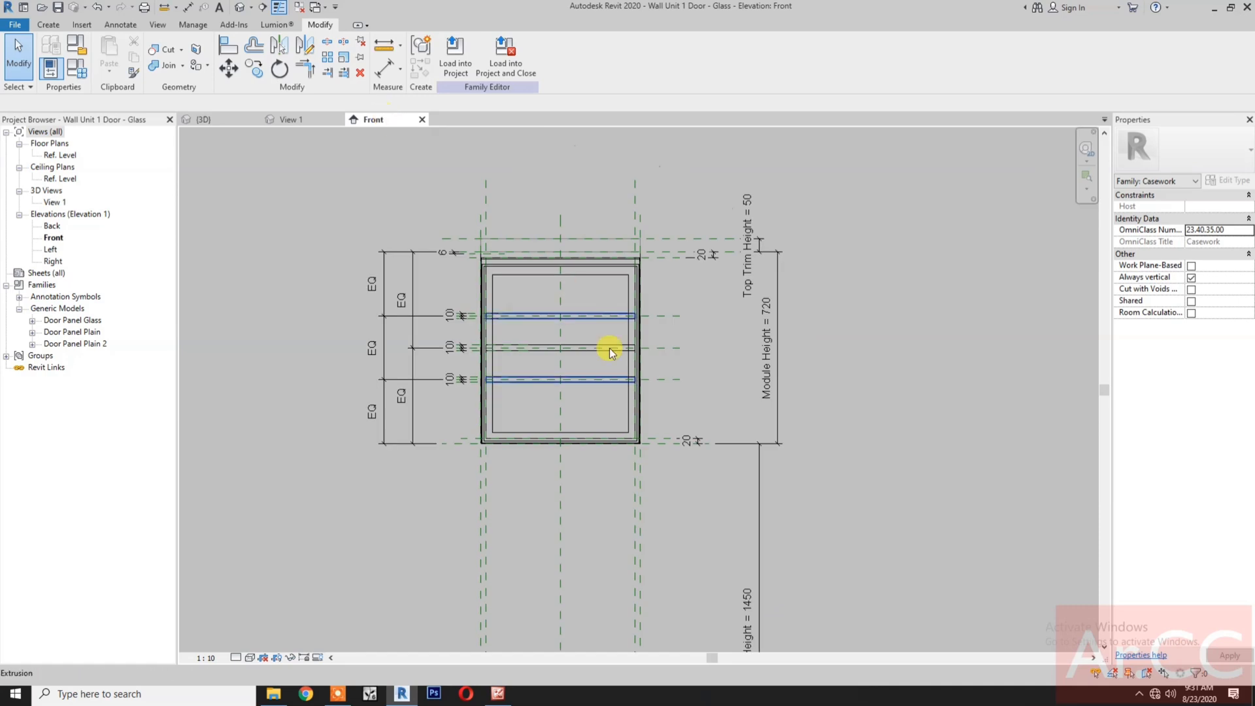
{"action": "left_click", "coordinate": [636, 381]}
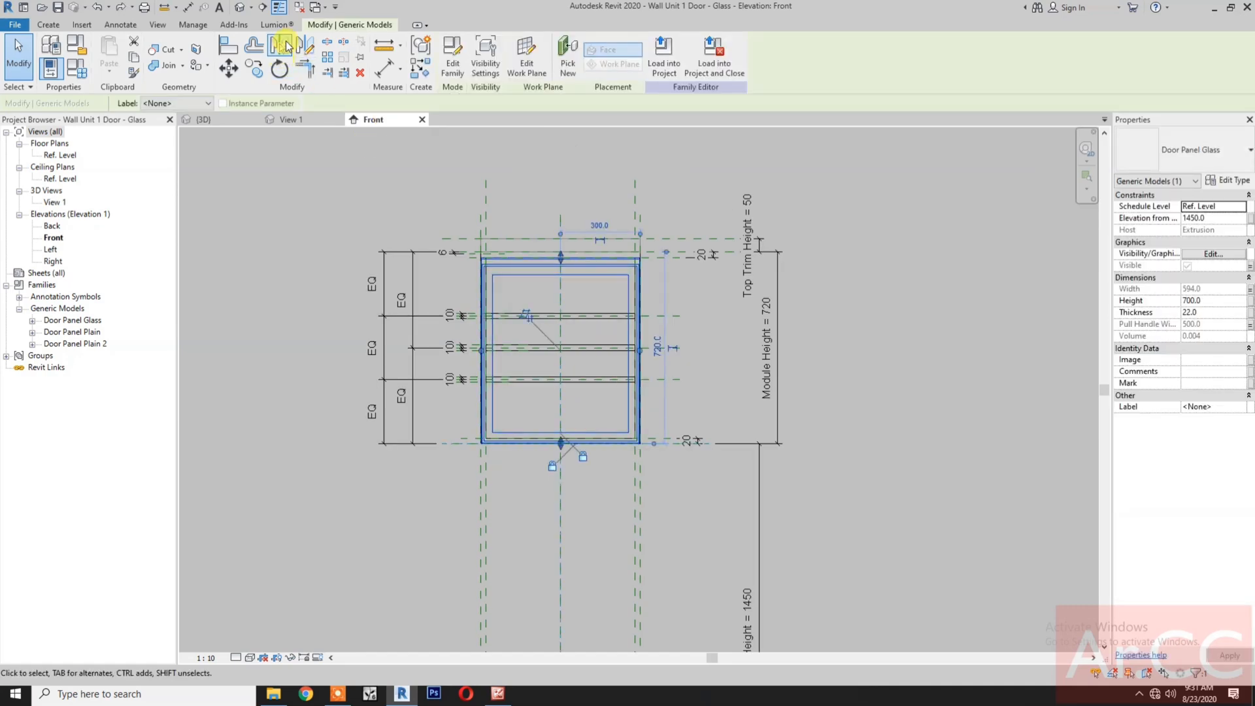
{"action": "left_click", "coordinate": [285, 47]}
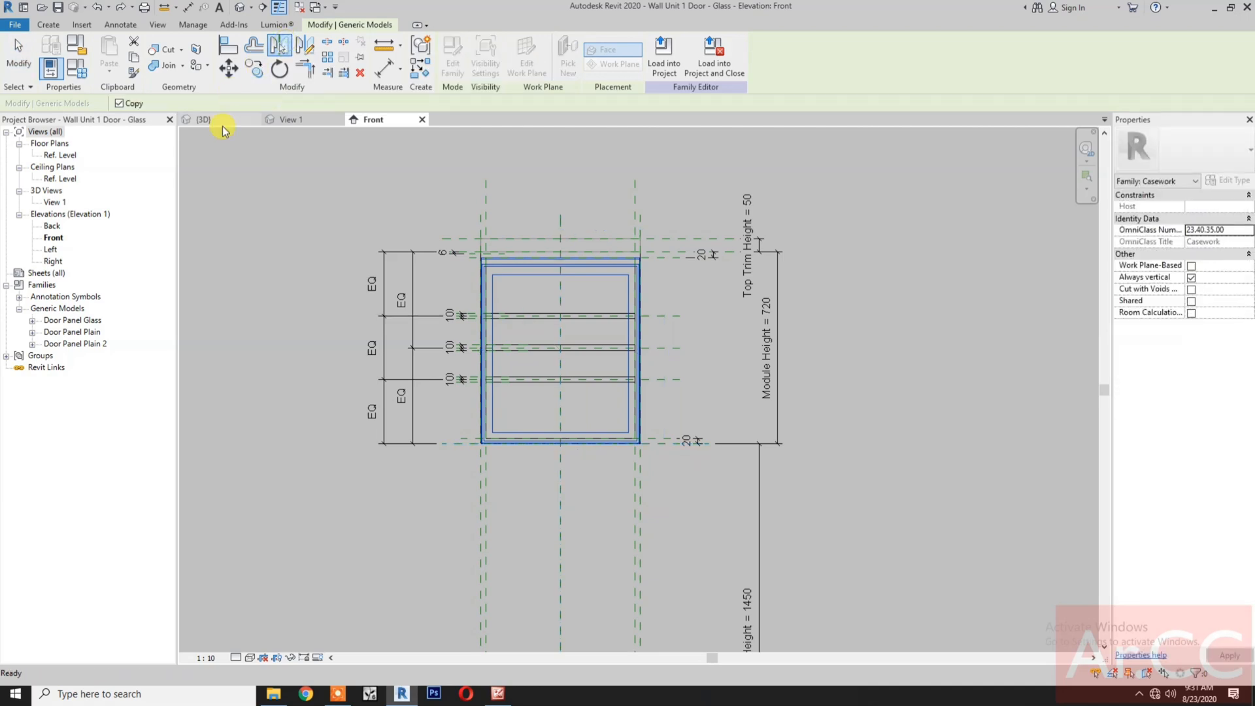
{"action": "left_click", "coordinate": [139, 105]}
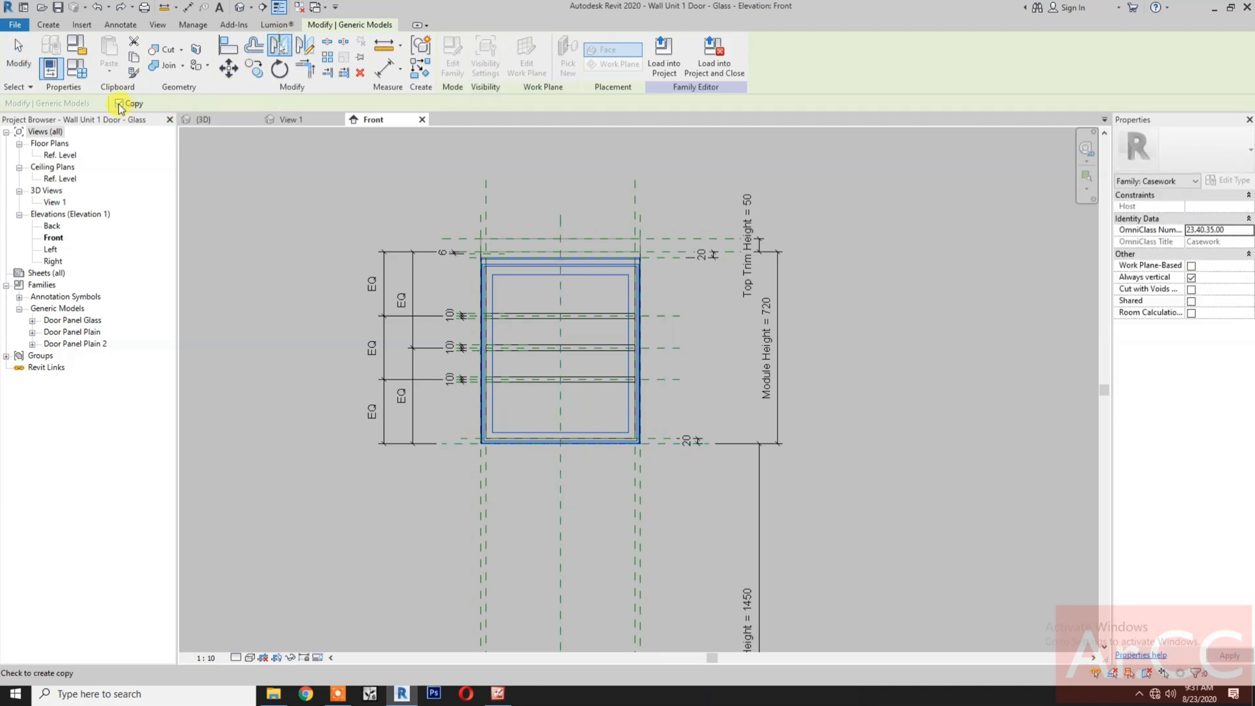
{"action": "left_click", "coordinate": [657, 348]}
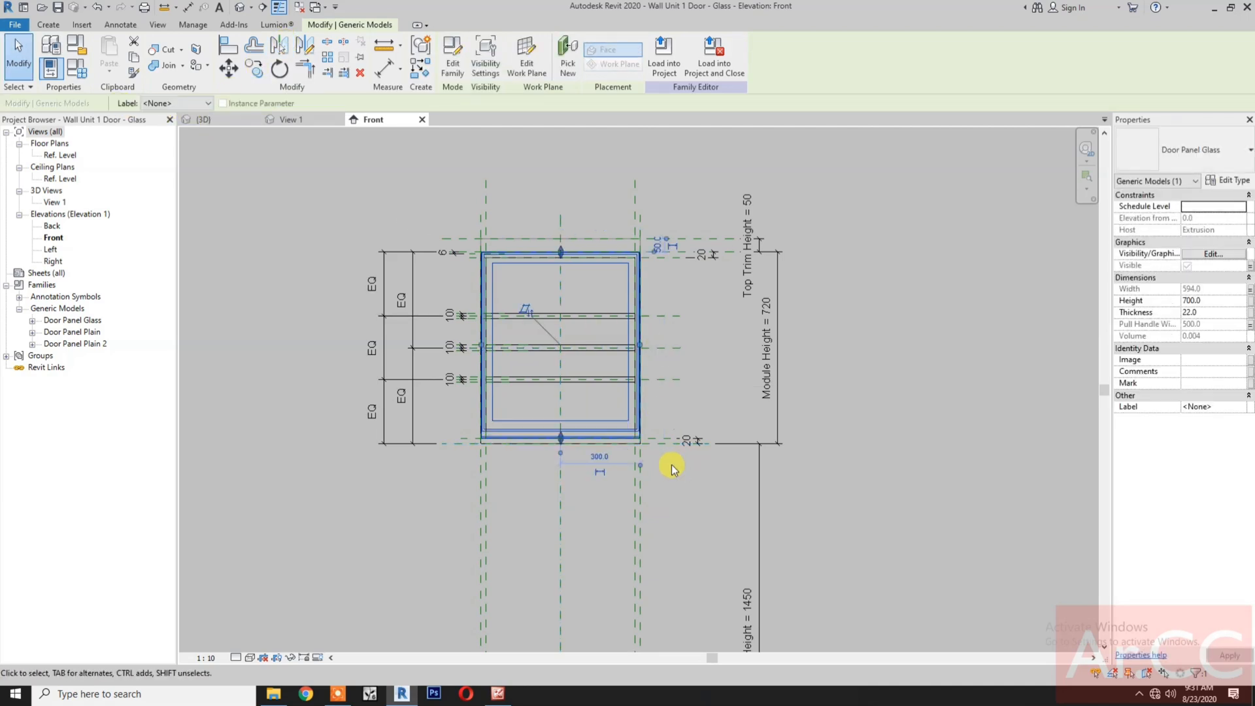
{"action": "left_click", "coordinate": [677, 500]}
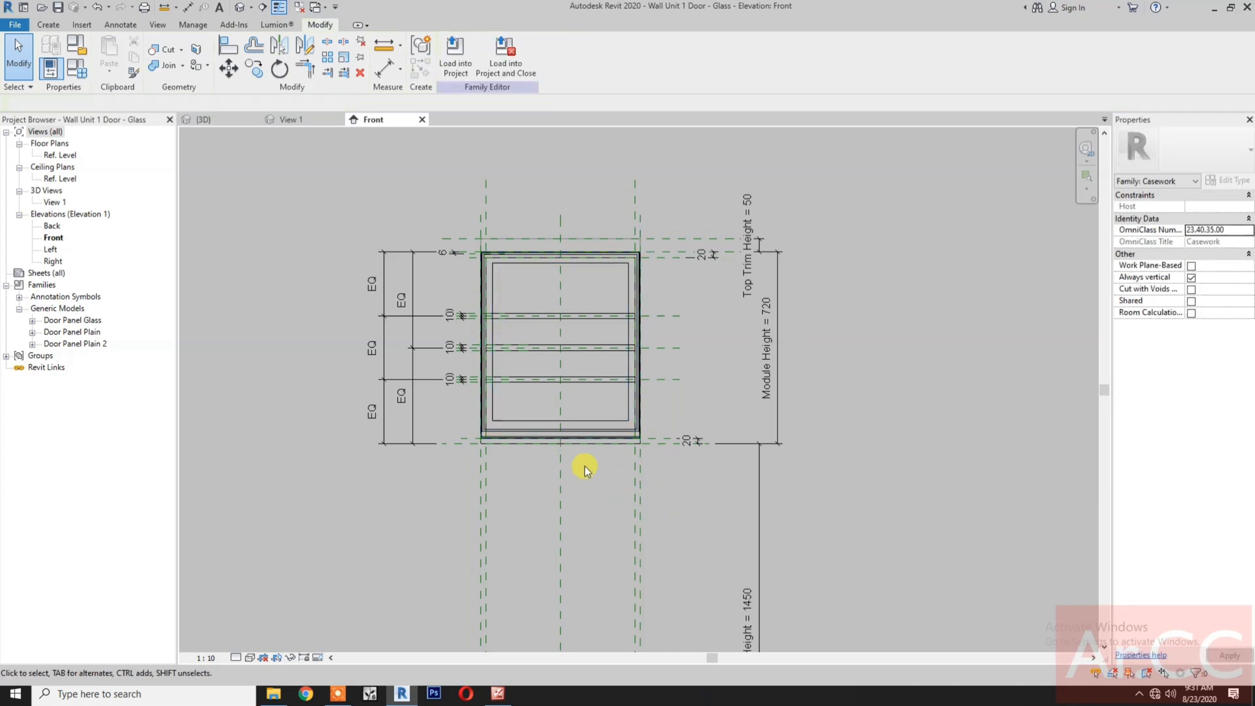
Shrink the glass door panel to about 514 mm high by pulling its lower and upper edges inward.
{"action": "scroll", "coordinate": [585, 469], "scroll_direction": "up", "scroll_amount": 2}
{"action": "left_click", "coordinate": [560, 417]}
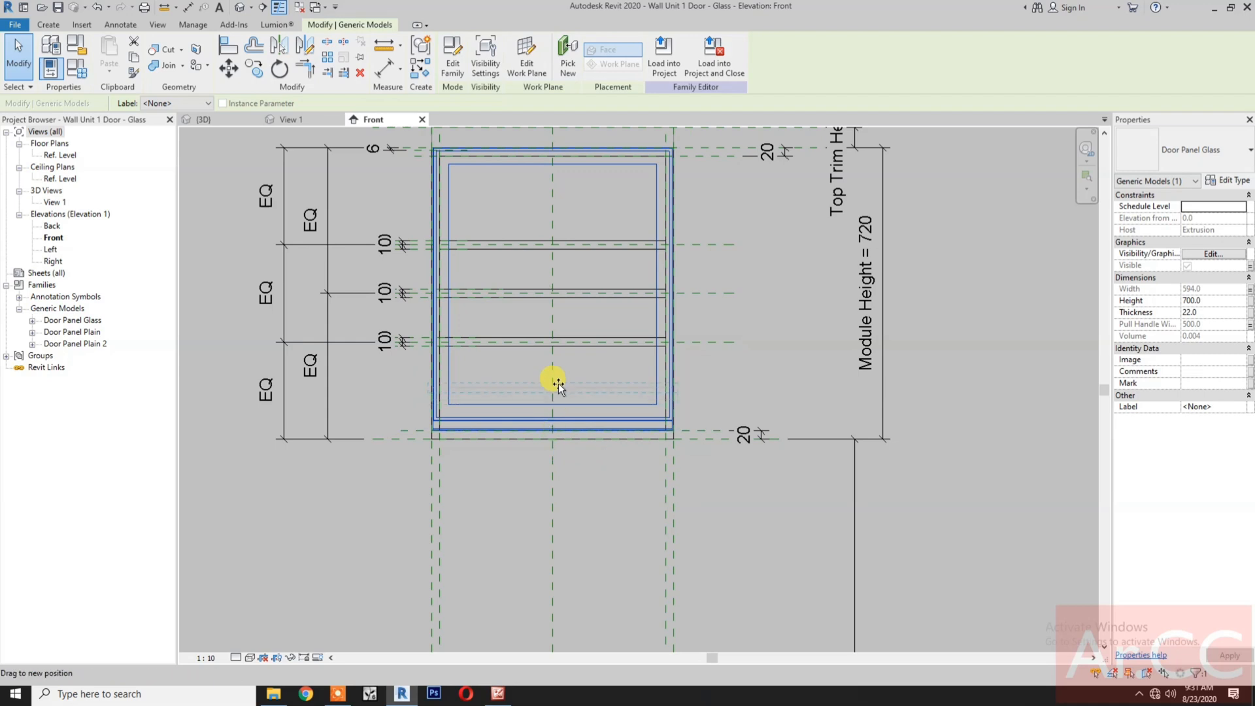
{"action": "left_click_drag", "start_coordinate": [559, 383], "coordinate": [598, 442]}
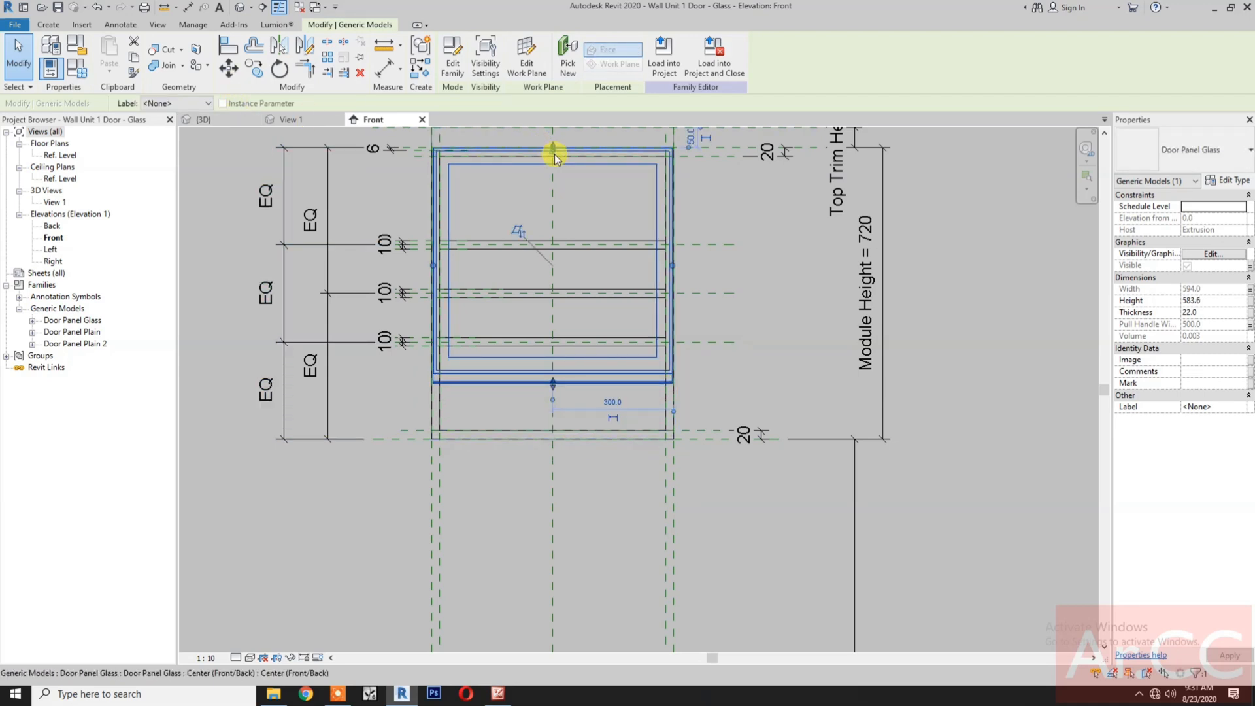
{"action": "left_click_drag", "start_coordinate": [554, 155], "coordinate": [531, 186]}
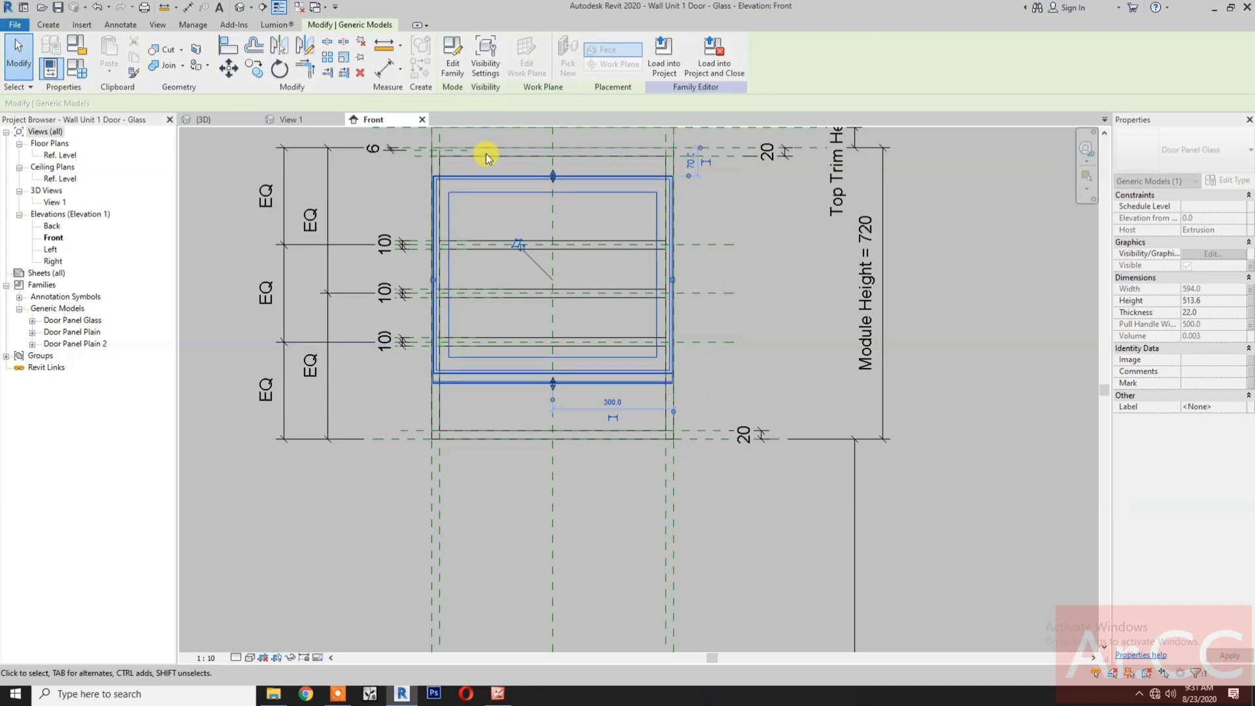
Align the glass door panel's bottom edge with the reference plane at the module's base and lock it.
{"action": "left_click", "coordinate": [228, 46]}
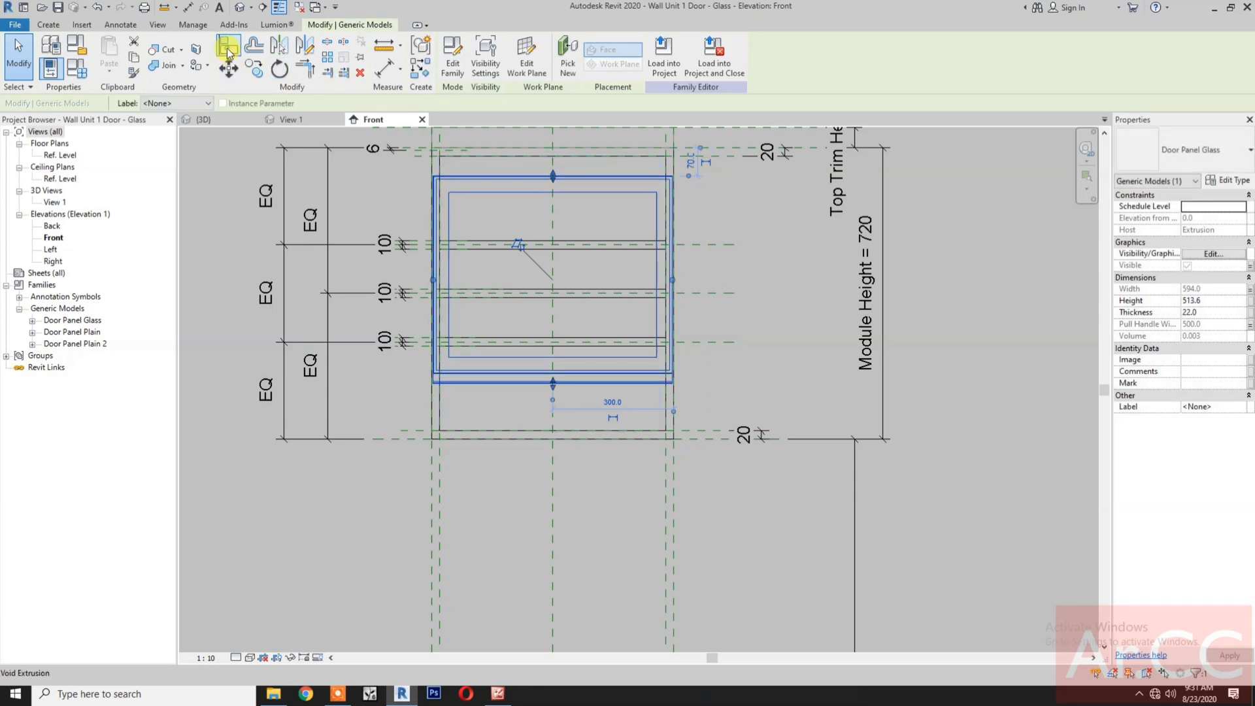
{"action": "left_click", "coordinate": [690, 441]}
{"action": "scroll", "coordinate": [609, 379], "scroll_direction": "up", "scroll_amount": 2}
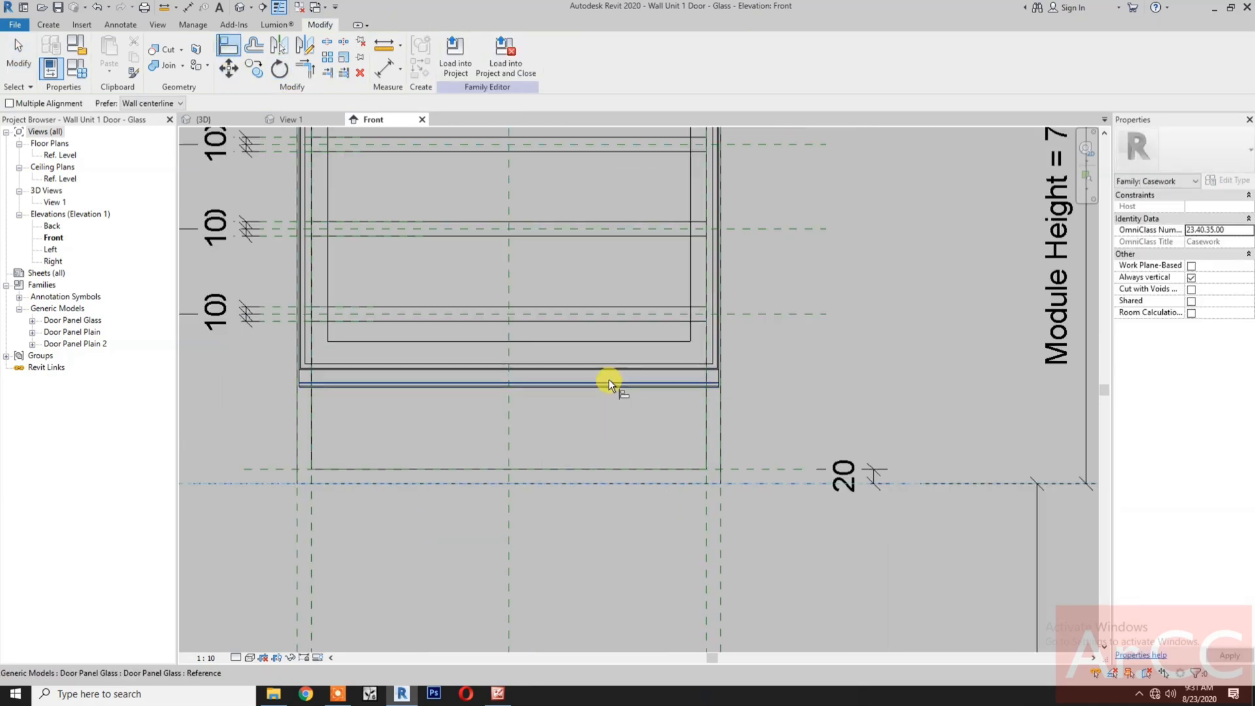
{"action": "scroll", "coordinate": [609, 379], "scroll_direction": "up", "scroll_amount": 2}
{"action": "left_click", "coordinate": [600, 392]}
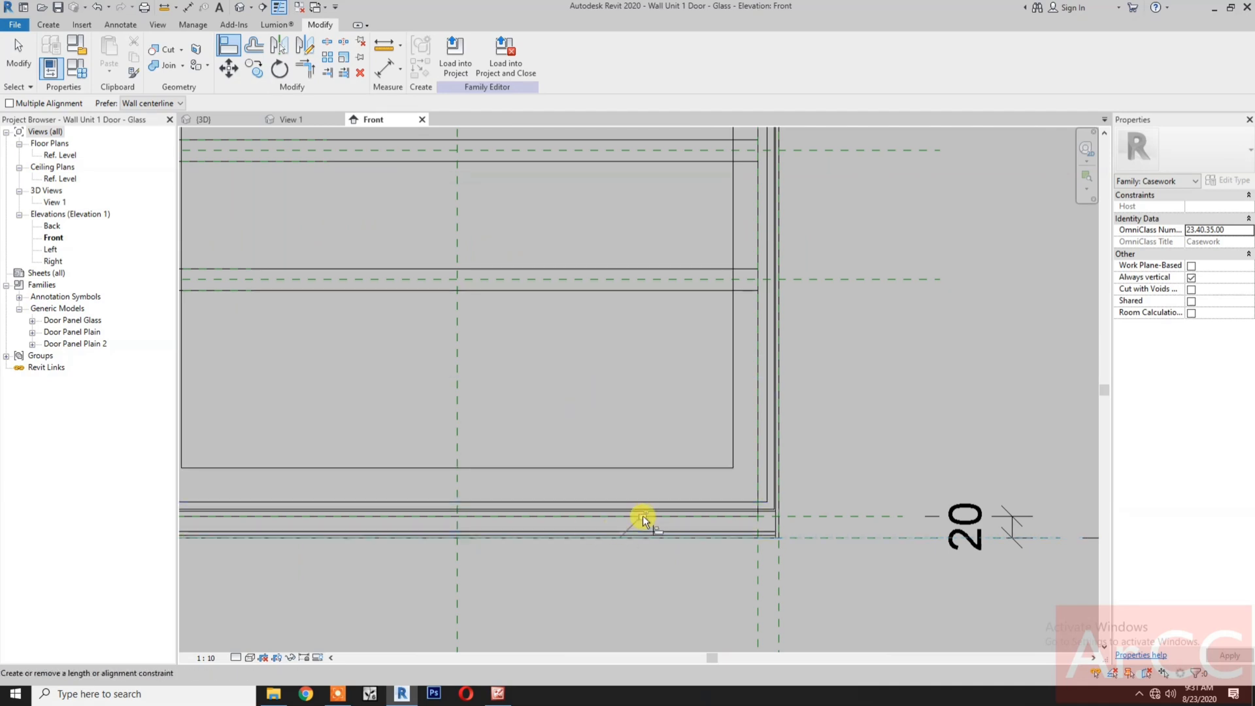
Align the glass door panel's top edge with the reference plane 6 mm below the module top and lock it.
{"action": "scroll", "coordinate": [639, 516], "scroll_direction": "down", "scroll_amount": 4}
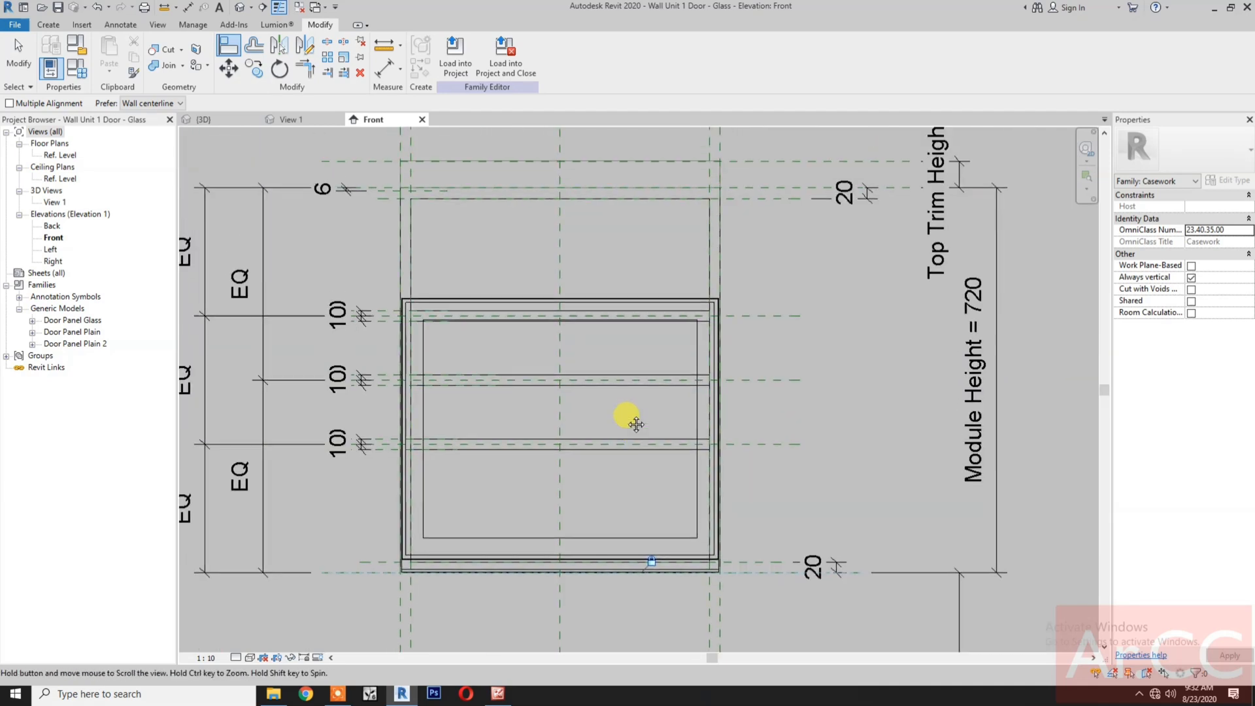
{"action": "scroll", "coordinate": [399, 202], "scroll_direction": "up", "scroll_amount": 2}
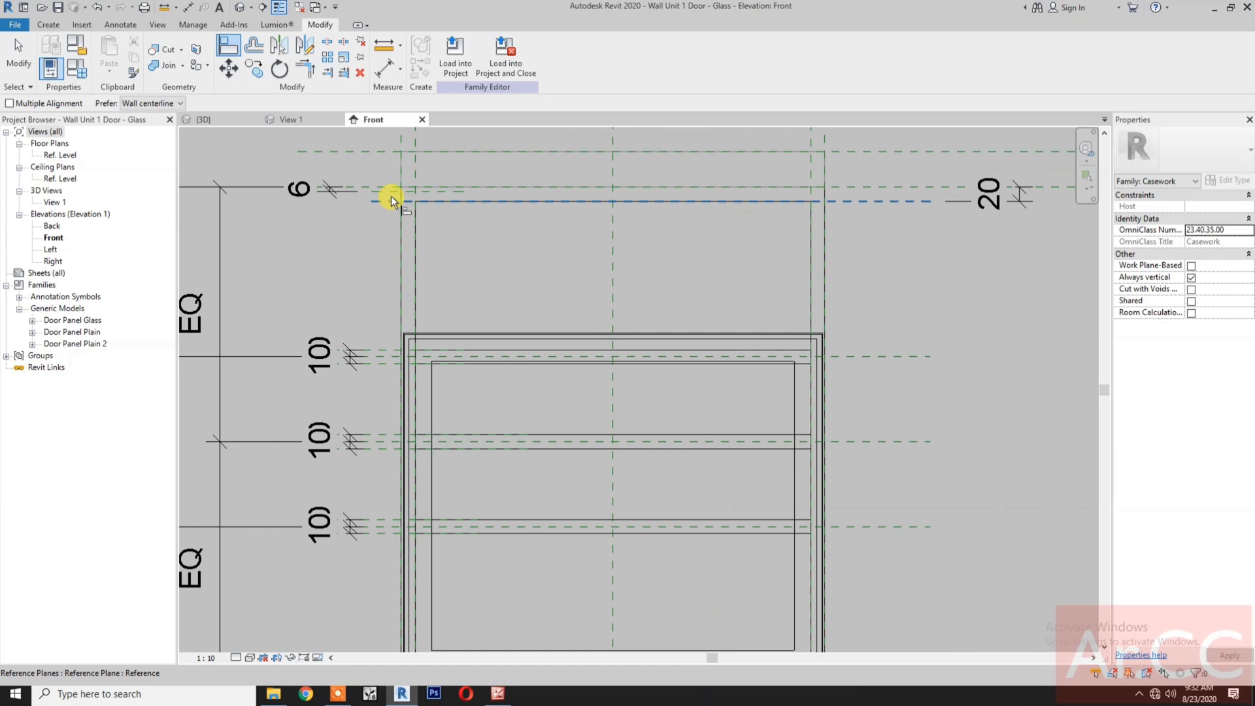
{"action": "left_click", "coordinate": [395, 190]}
{"action": "left_click", "coordinate": [540, 328]}
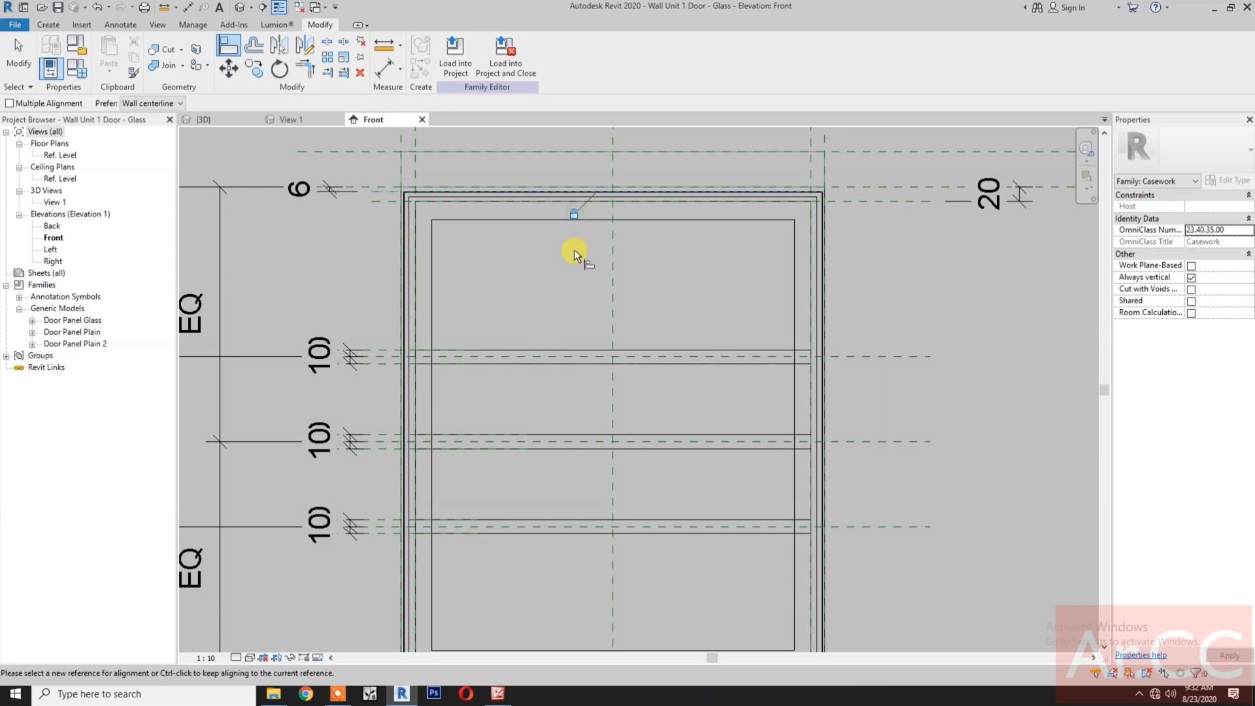
{"action": "scroll", "coordinate": [570, 261], "scroll_direction": "down", "scroll_amount": 2}
{"action": "key", "text": "Escape"}
{"action": "key", "text": "Escape"}
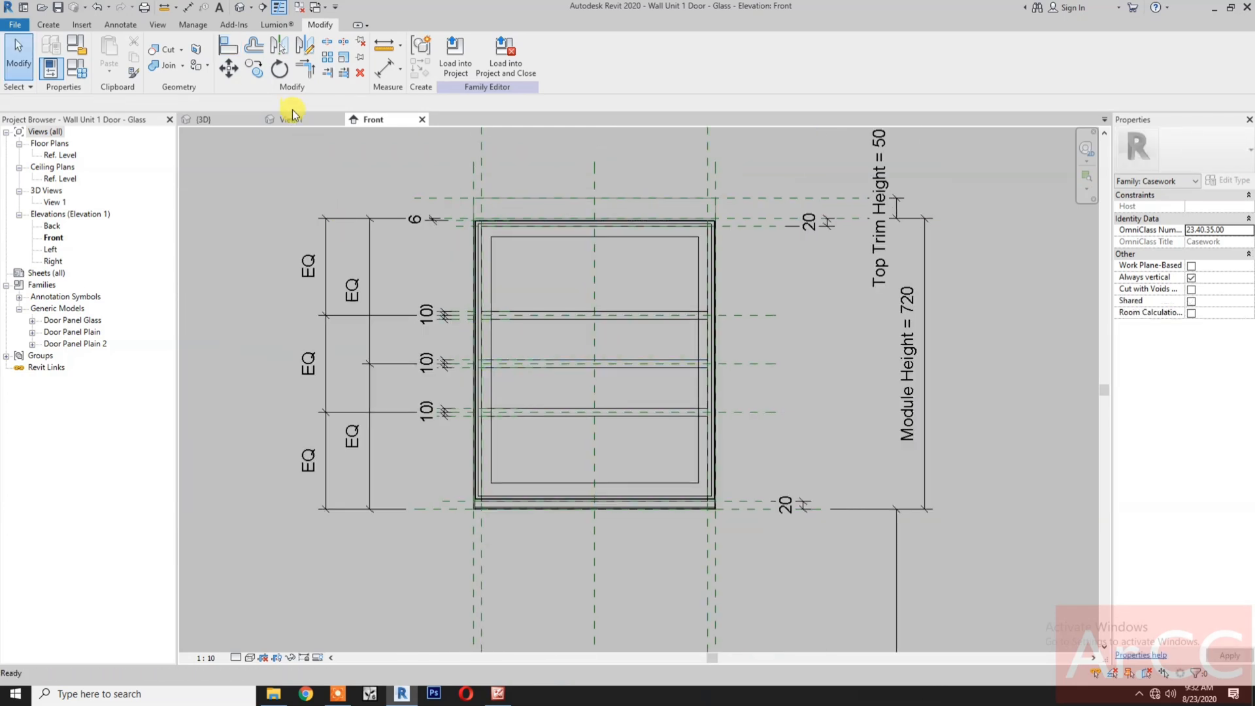
With the 3D view open, set the family's Width to 800 mm and apply it to test the door panel.
{"action": "left_click", "coordinate": [291, 119]}
{"action": "middle_click_drag", "start_coordinate": [465, 511], "coordinate": [542, 513]}
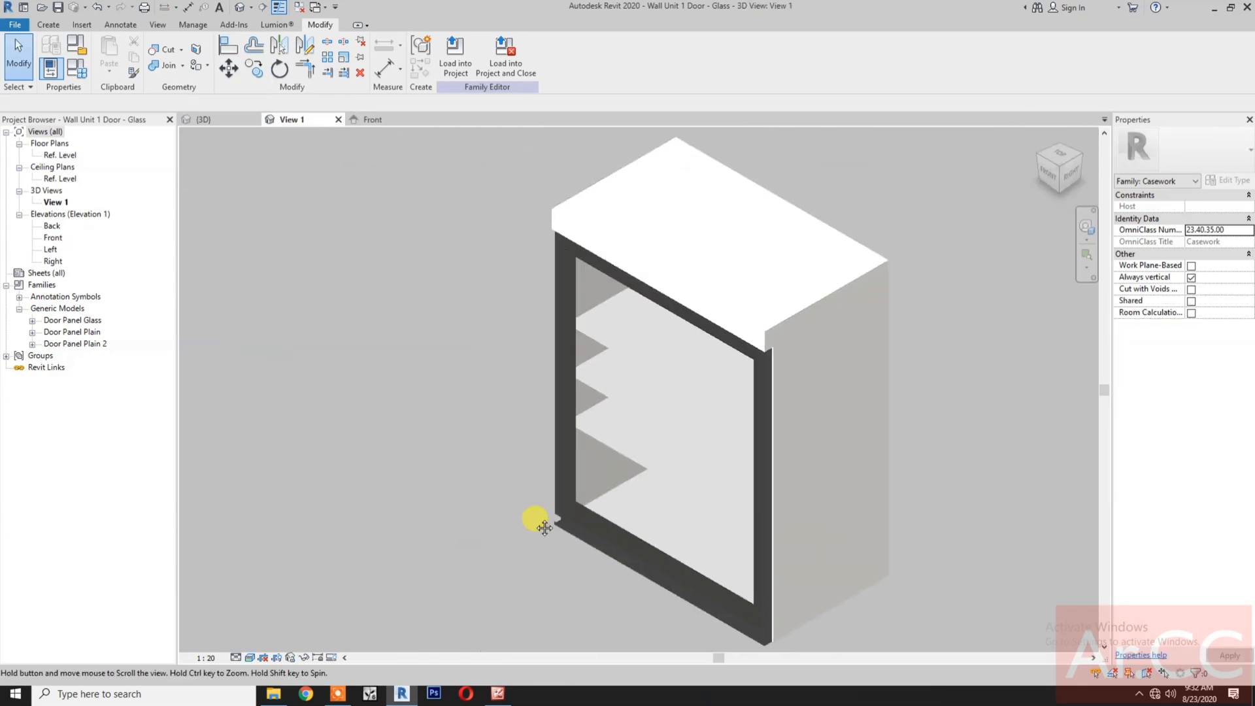
{"action": "left_click", "coordinate": [74, 76]}
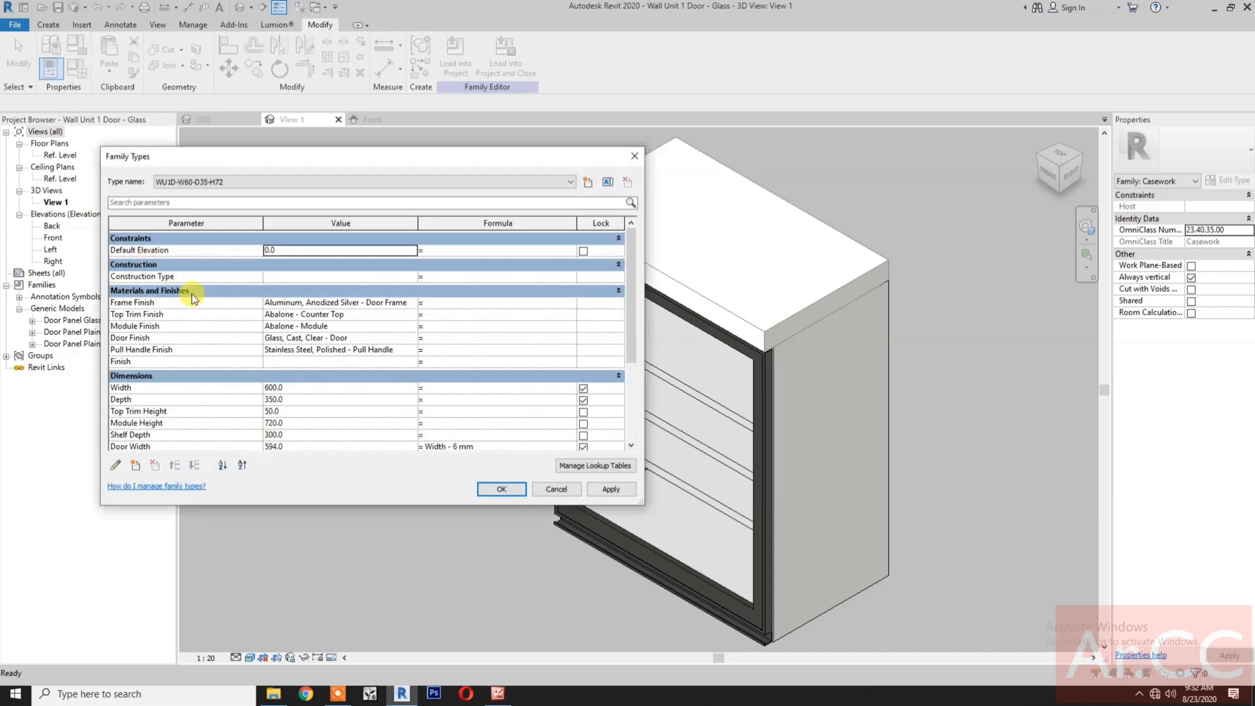
{"action": "left_click", "coordinate": [330, 388]}
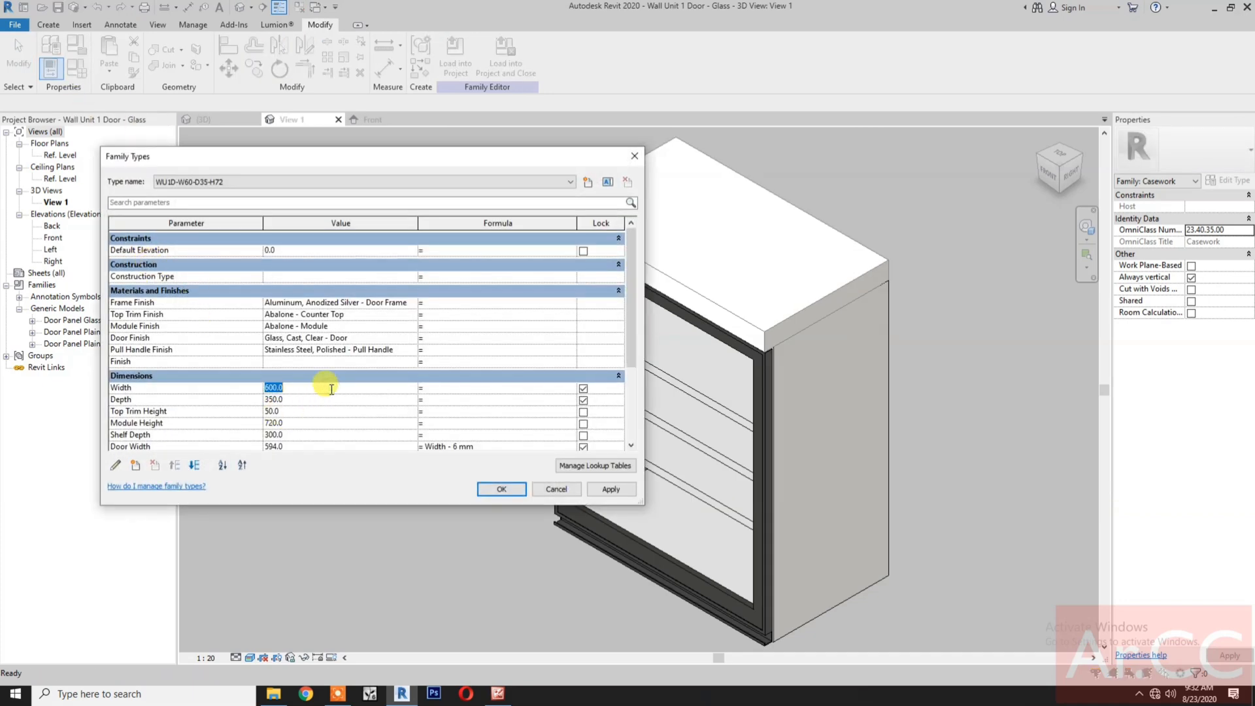
{"action": "type", "text": "800"}
{"action": "left_click", "coordinate": [609, 491]}
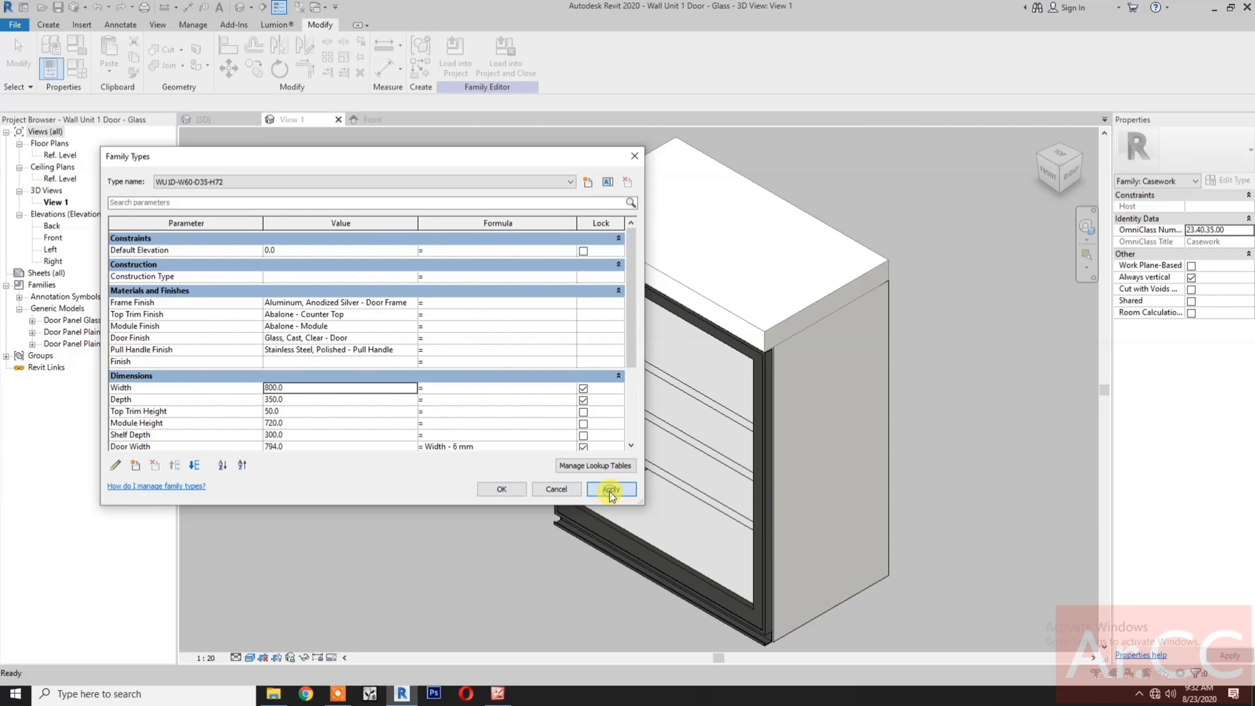
{"action": "left_click_drag", "start_coordinate": [408, 152], "coordinate": [246, 142]}
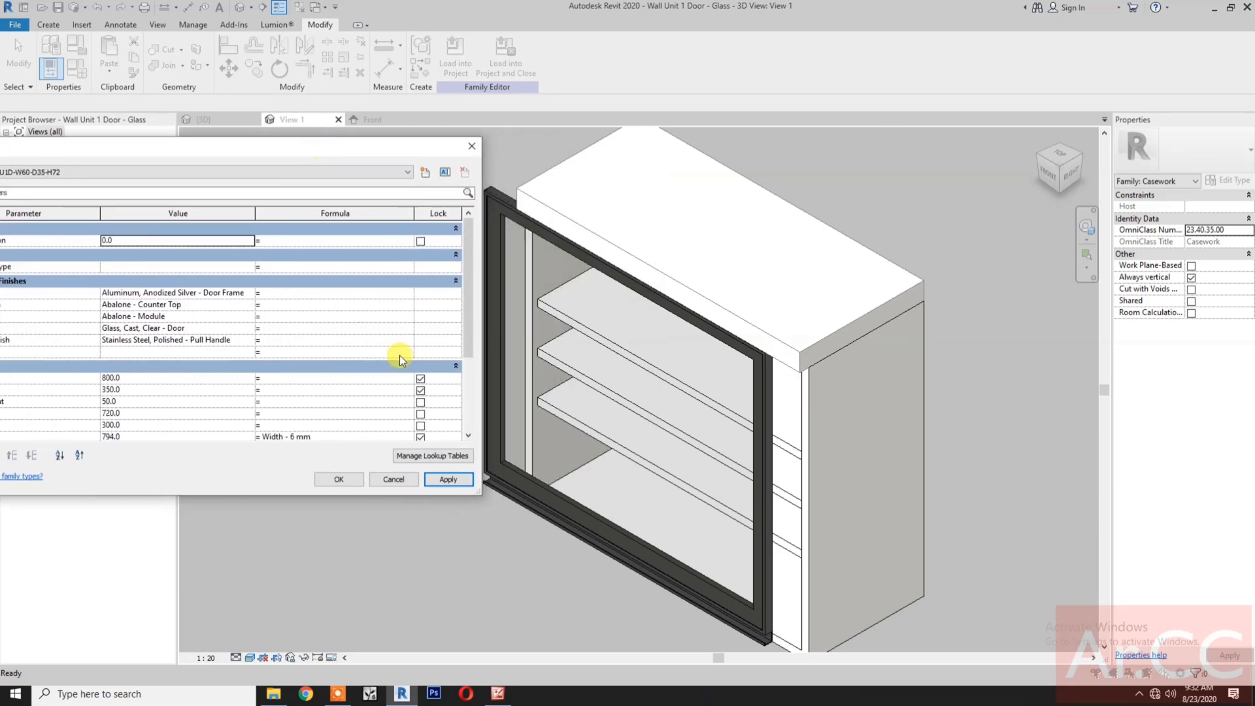
{"action": "left_click", "coordinate": [335, 482]}
In the Front elevation, align the door panel's centre with the cabinet's vertical centre reference plane, lock it, and return to the 3D view.
{"action": "left_click", "coordinate": [383, 118]}
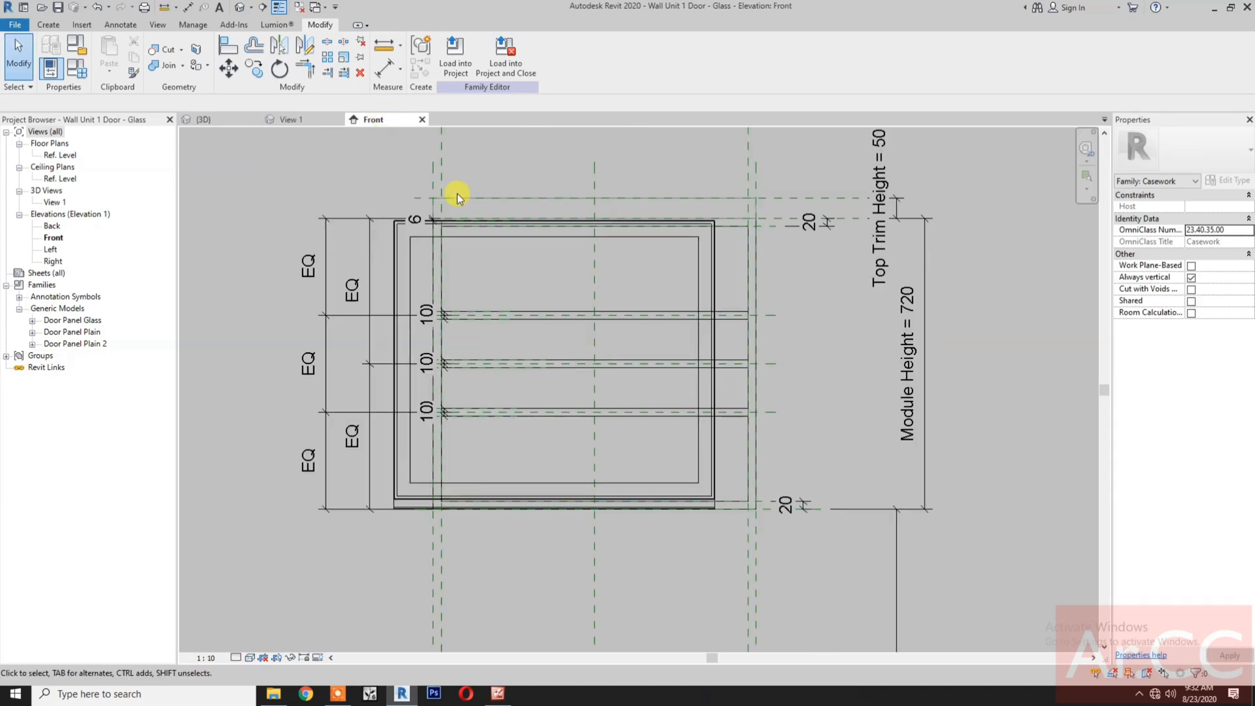
{"action": "left_click", "coordinate": [227, 45]}
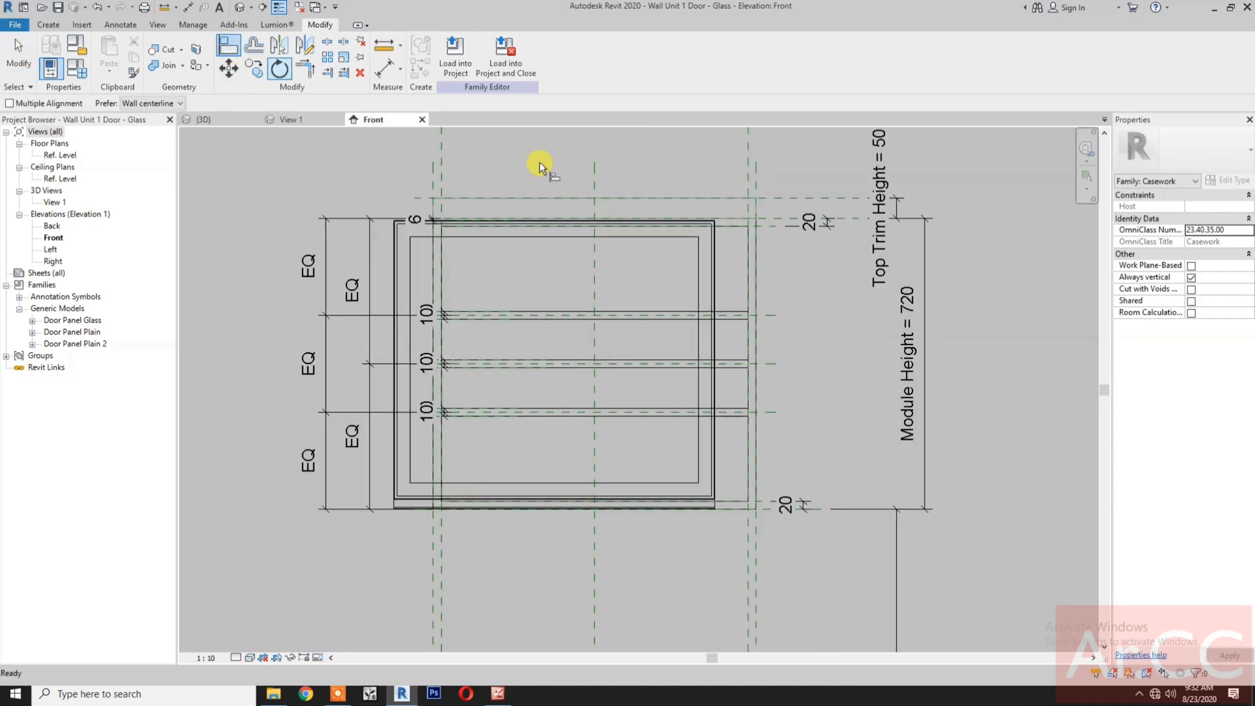
{"action": "left_click", "coordinate": [596, 168]}
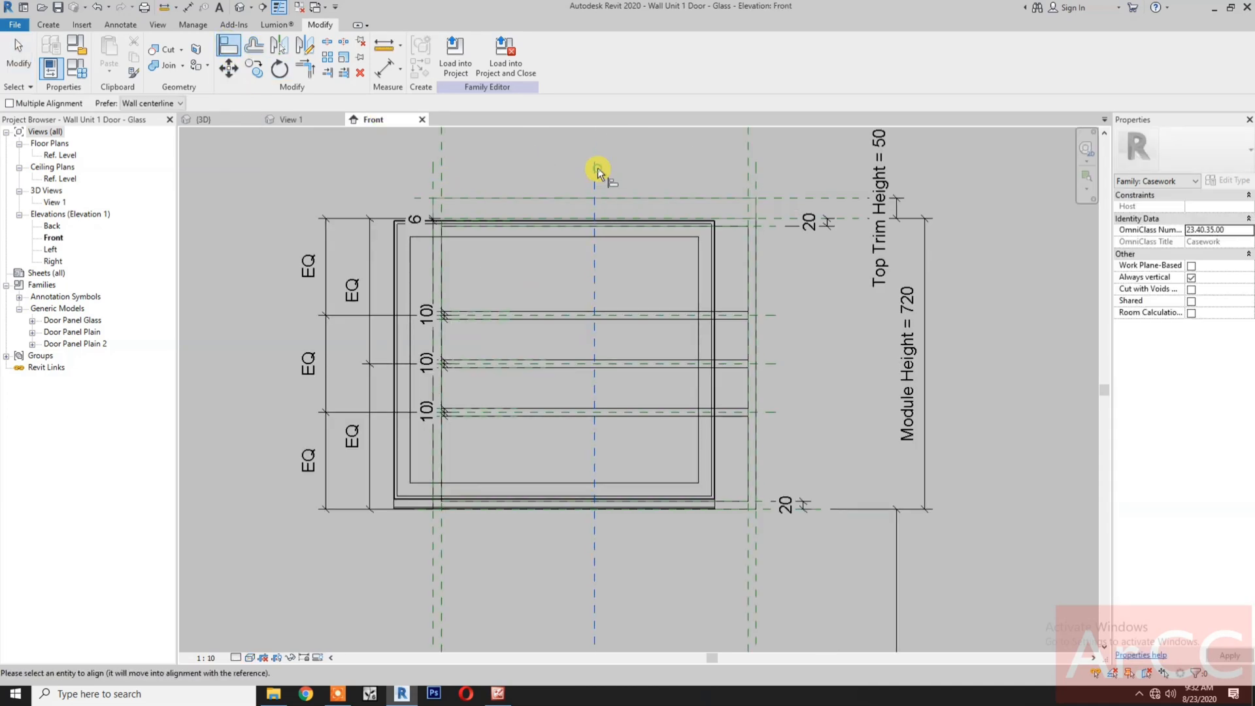
{"action": "left_click", "coordinate": [553, 253]}
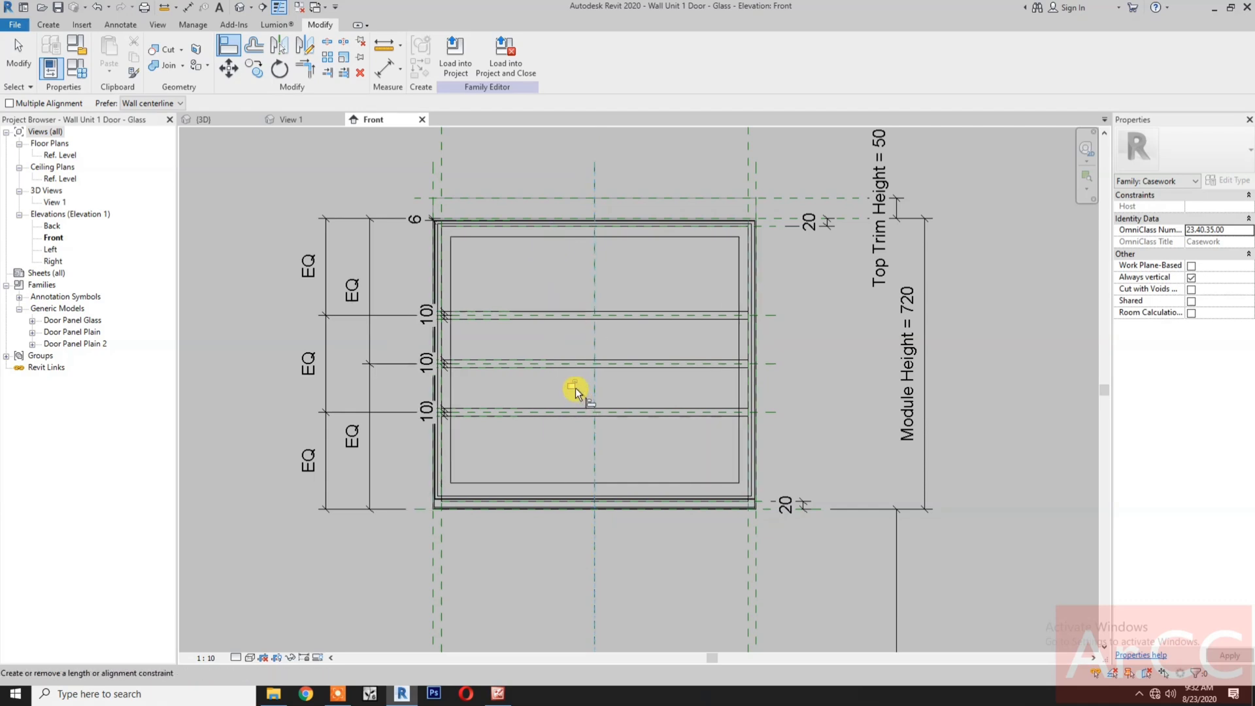
{"action": "key", "text": "Escape"}
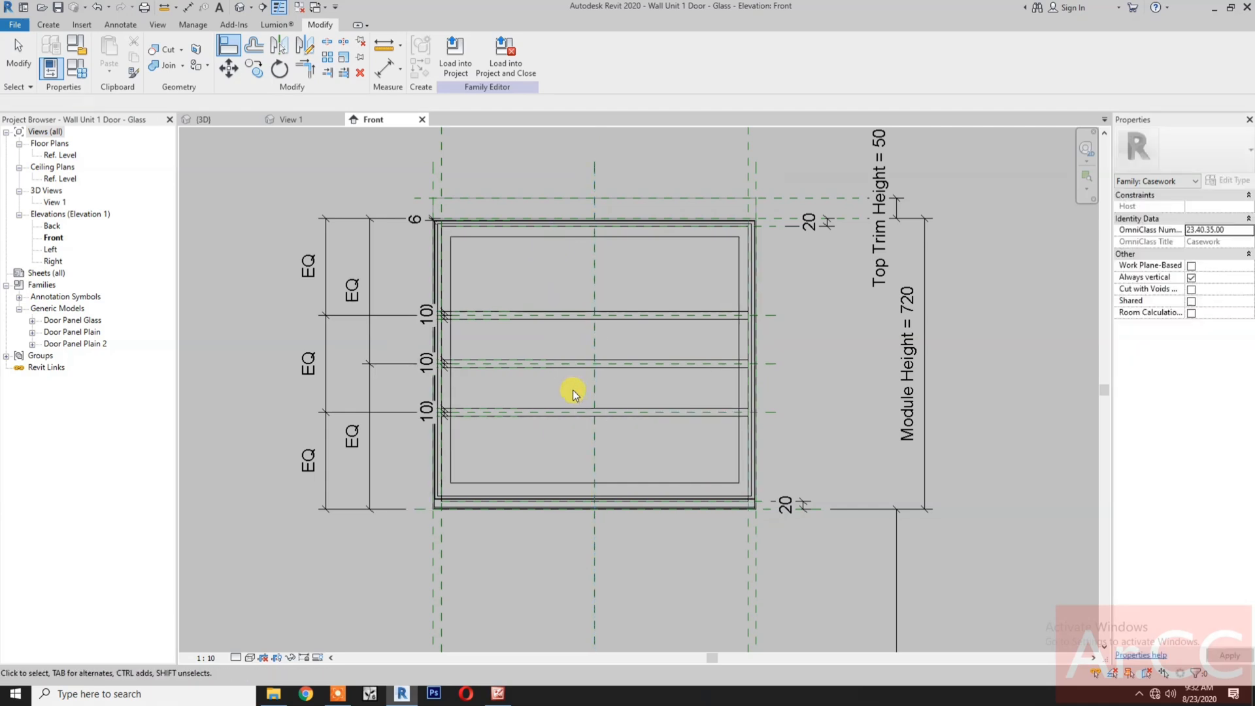
{"action": "left_click", "coordinate": [294, 121]}
{"action": "scroll", "coordinate": [532, 445], "scroll_direction": "down", "scroll_amount": 3}
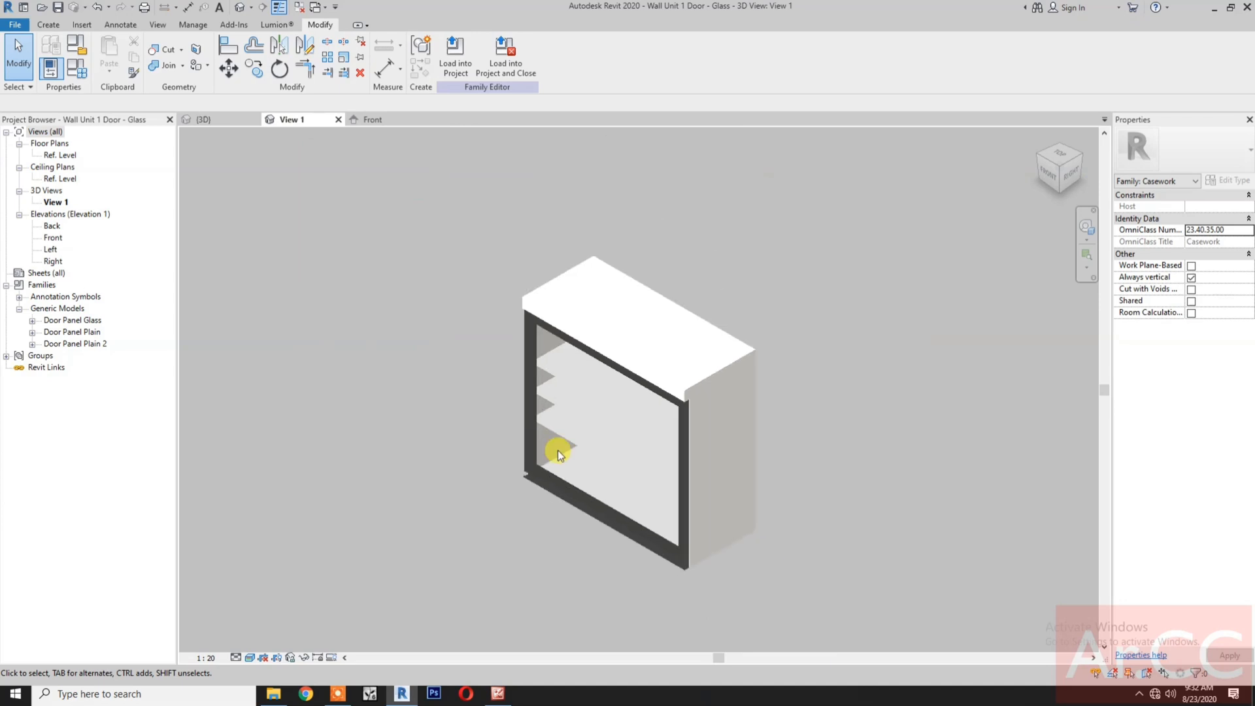
{"action": "middle_click_drag", "start_coordinate": [558, 450], "coordinate": [793, 429]}
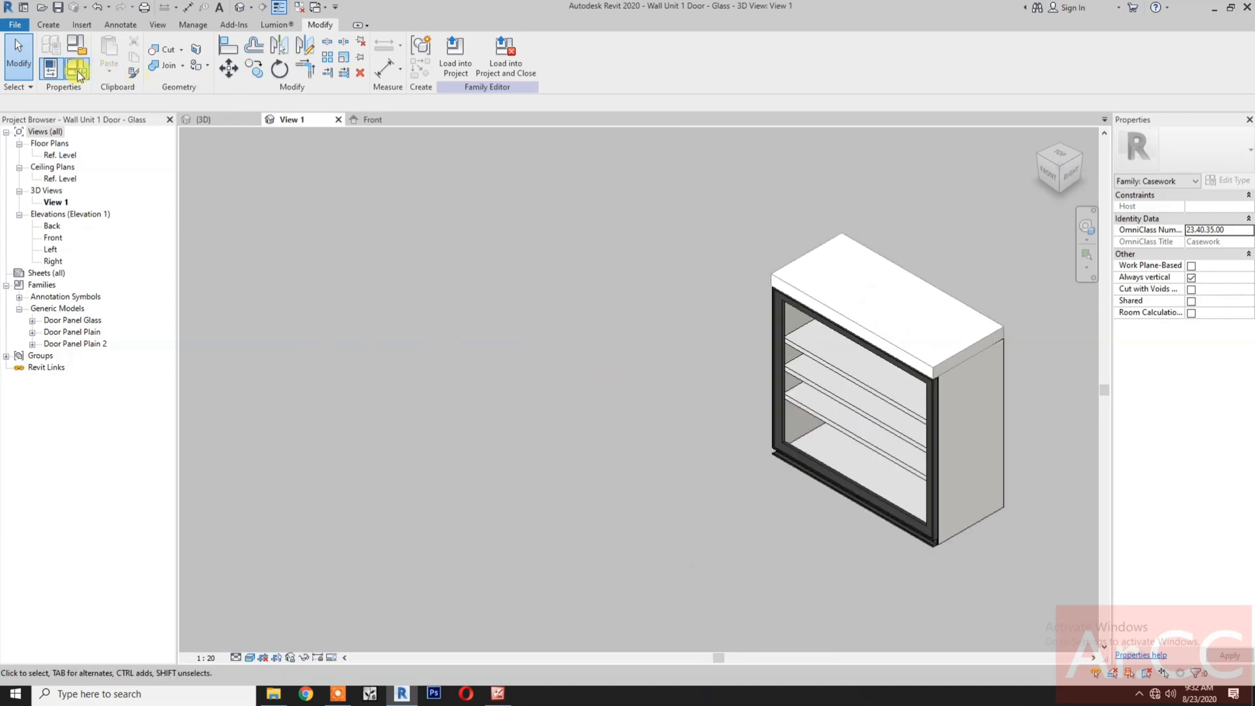
Set the family's Width to 600 mm and apply it.
{"action": "left_click", "coordinate": [77, 68]}
{"action": "left_click", "coordinate": [240, 376]}
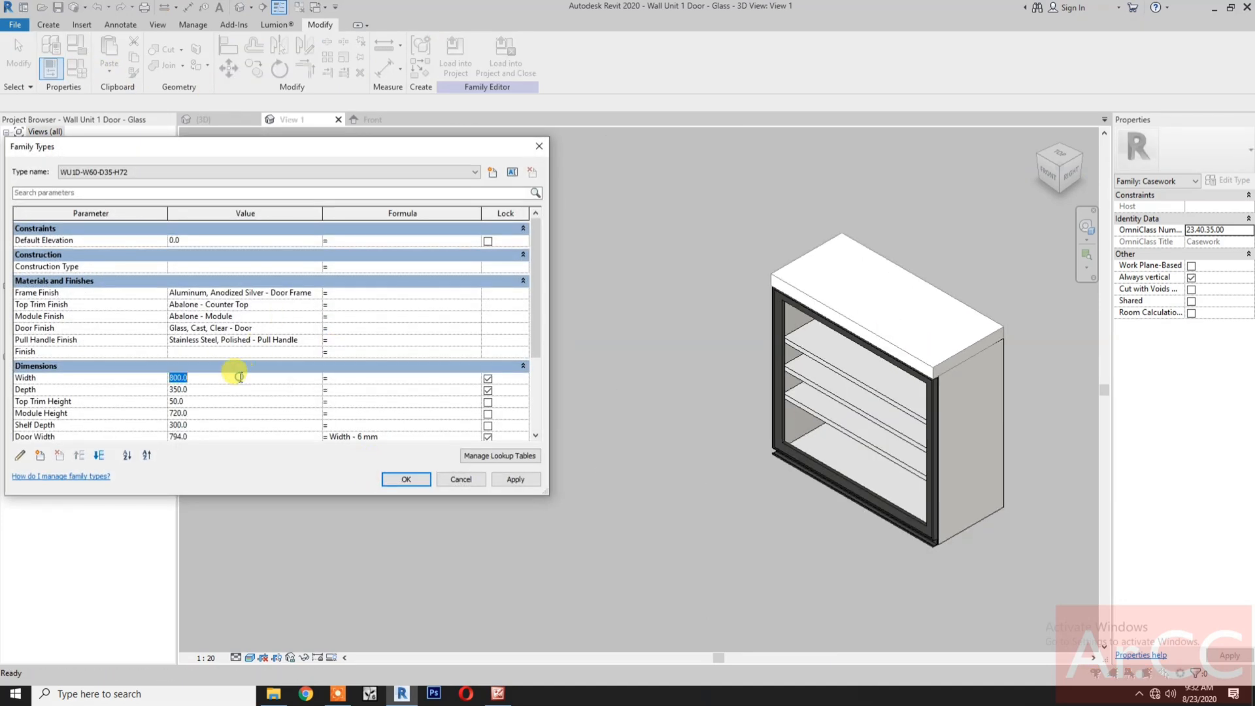
{"action": "type", "text": "600"}
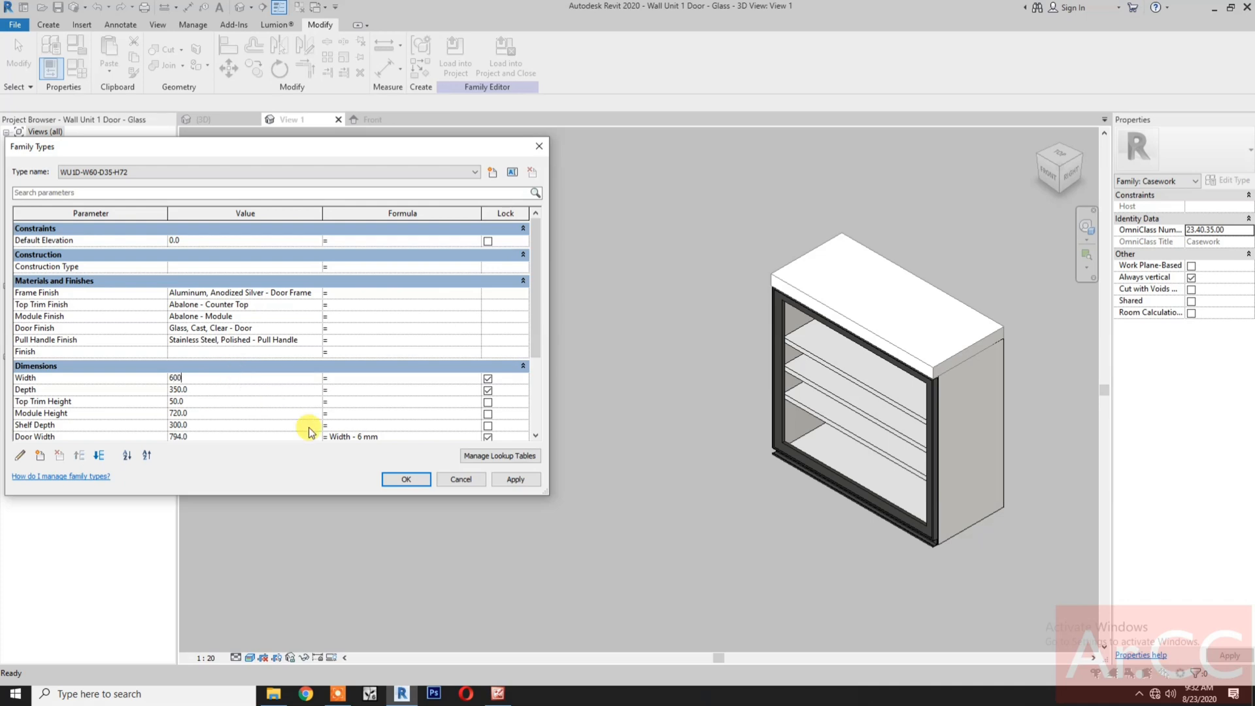
{"action": "left_click", "coordinate": [515, 479]}
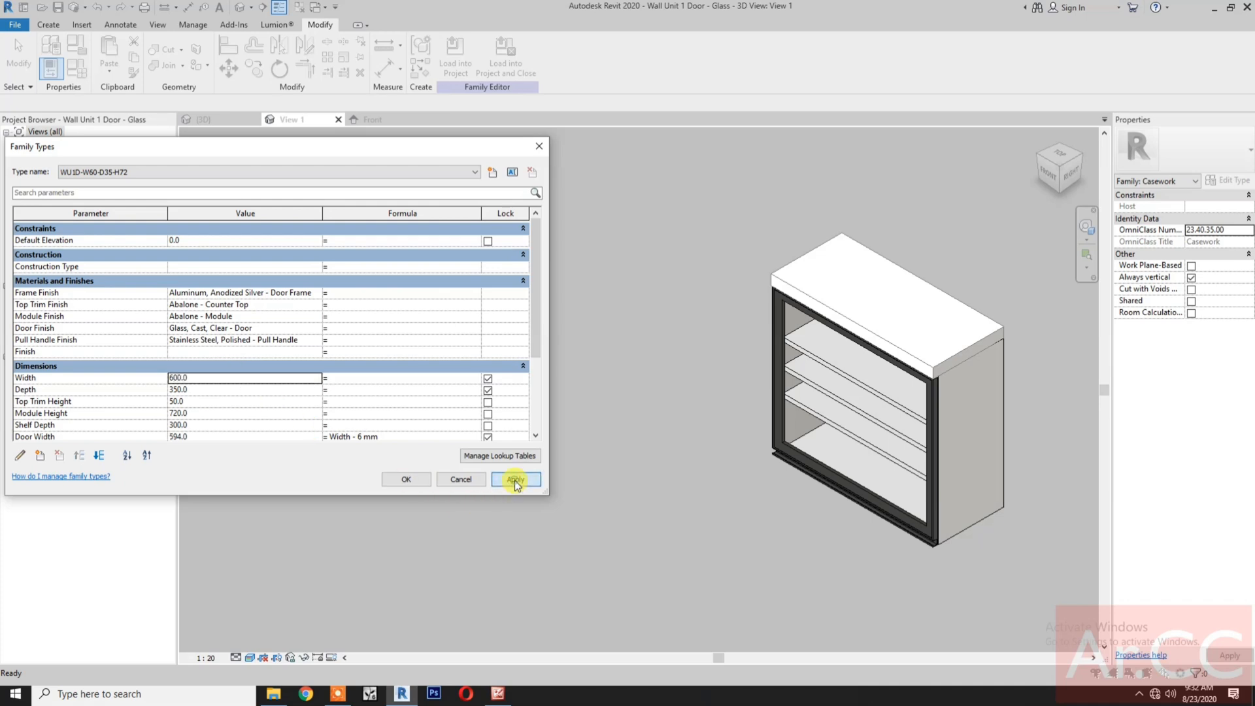
Test the family's Depth at 500 mm and restore it to 350 mm, applying each value.
{"action": "left_click", "coordinate": [221, 395]}
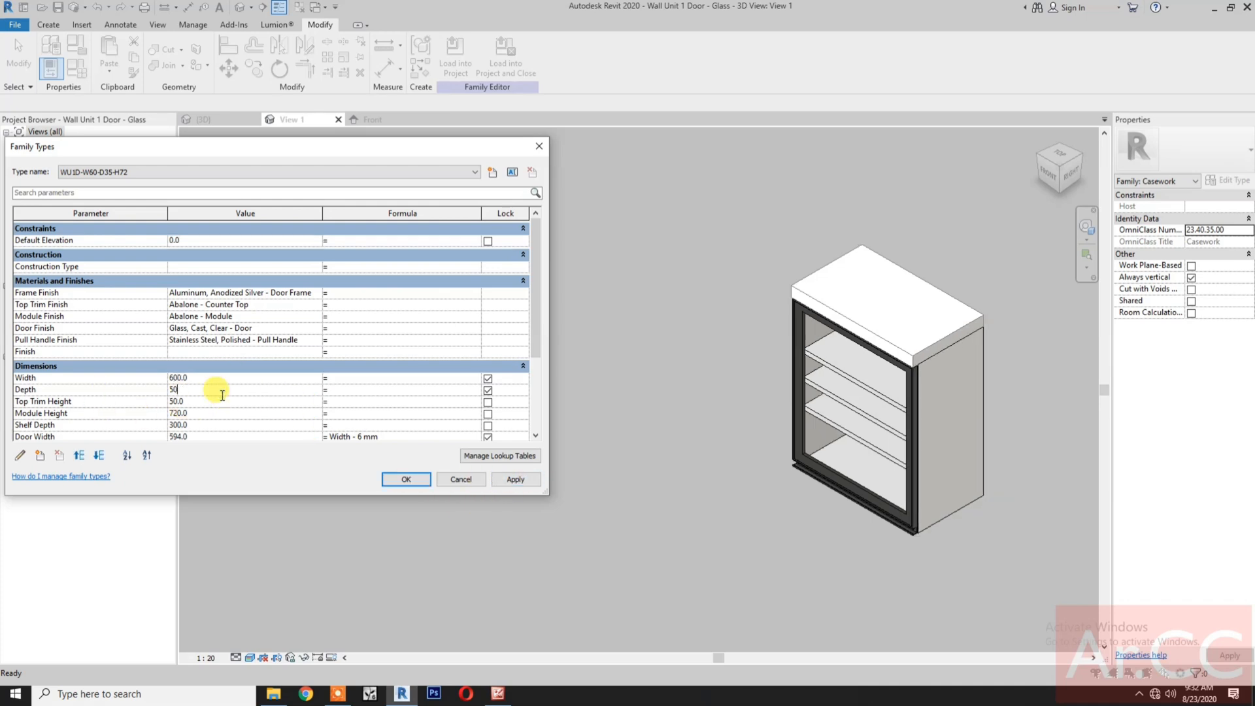
{"action": "left_click", "coordinate": [508, 481]}
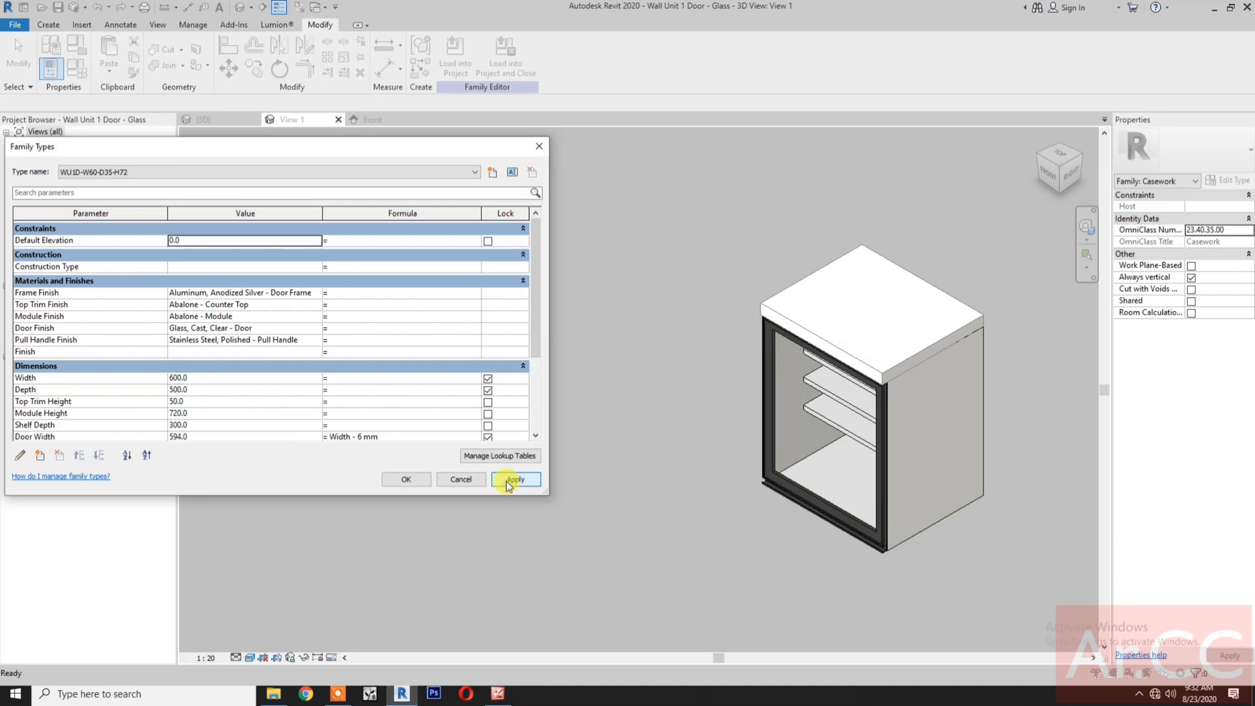
{"action": "left_click", "coordinate": [219, 390]}
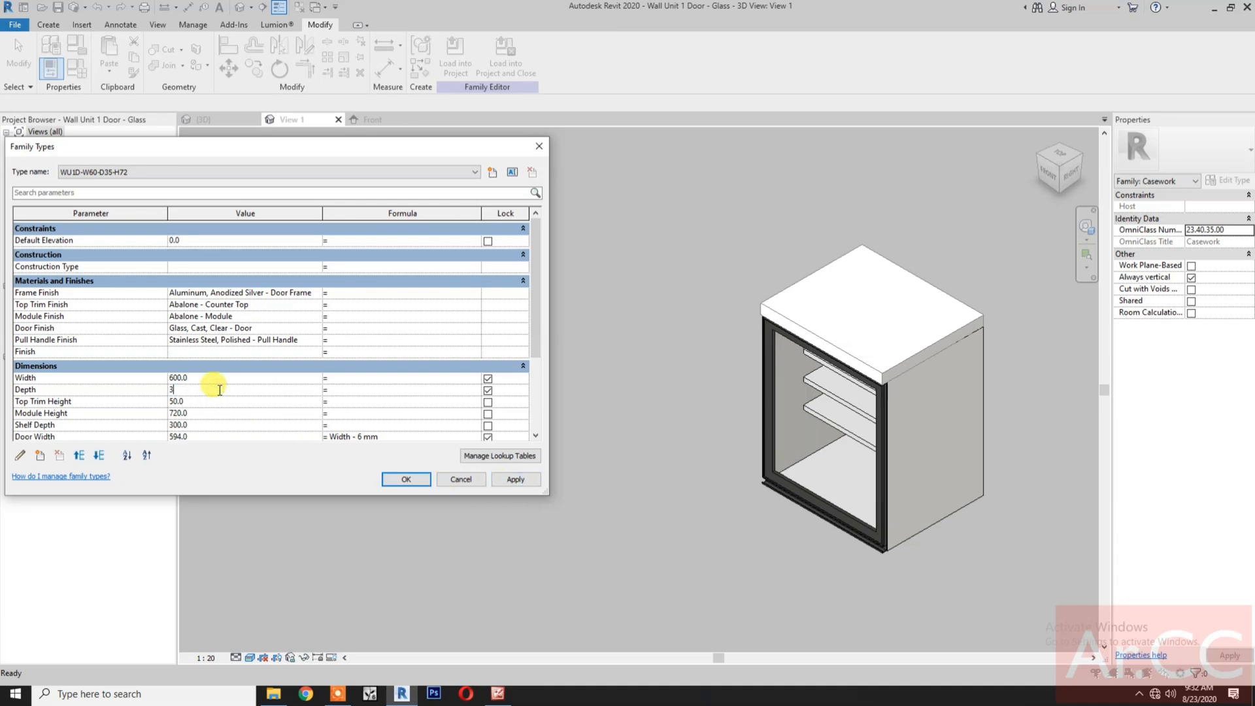
{"action": "left_click", "coordinate": [532, 481]}
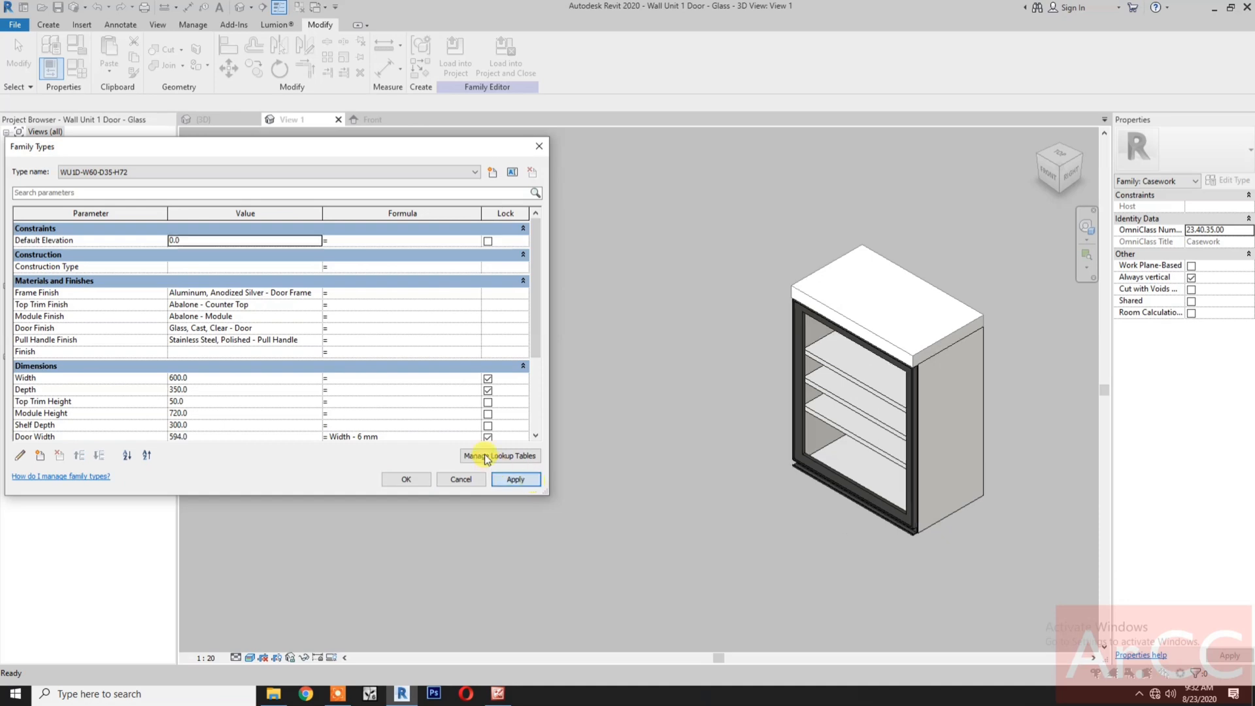
Review the remaining parameters, accept the family type settings and save the glass-door wall unit family.
{"action": "scroll", "coordinate": [449, 408], "scroll_direction": "down", "scroll_amount": 2}
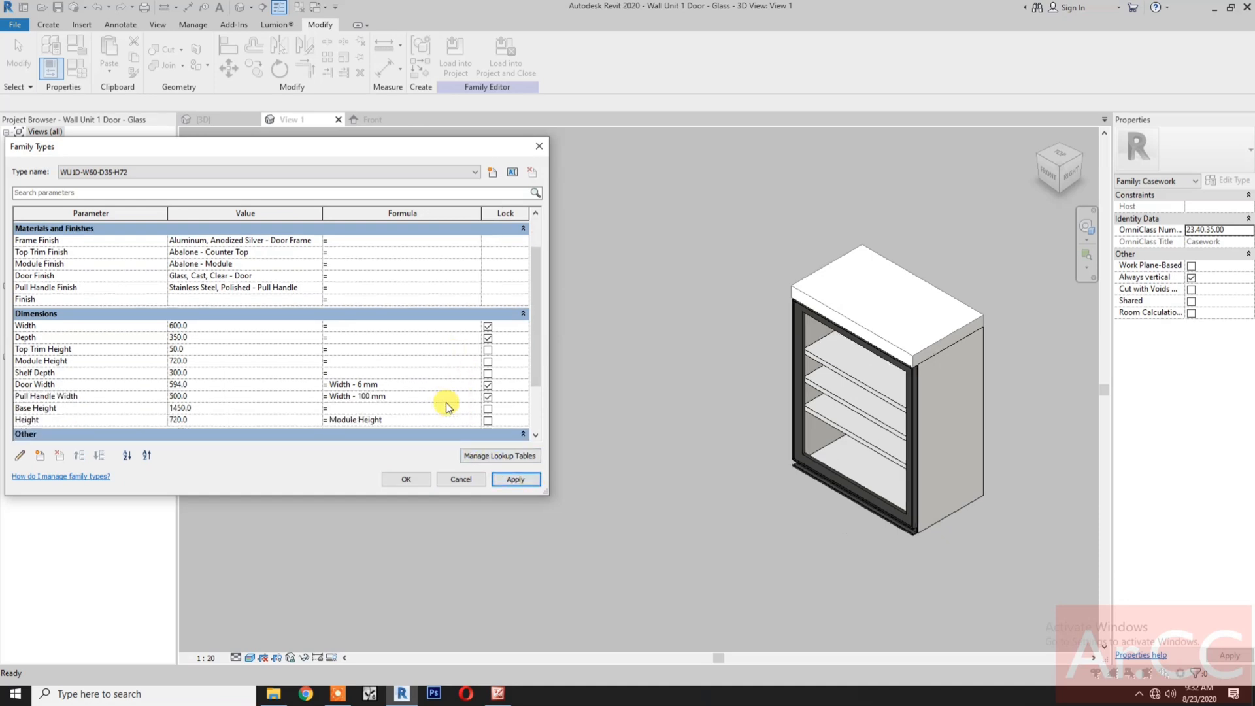
{"action": "scroll", "coordinate": [447, 406], "scroll_direction": "down", "scroll_amount": 3}
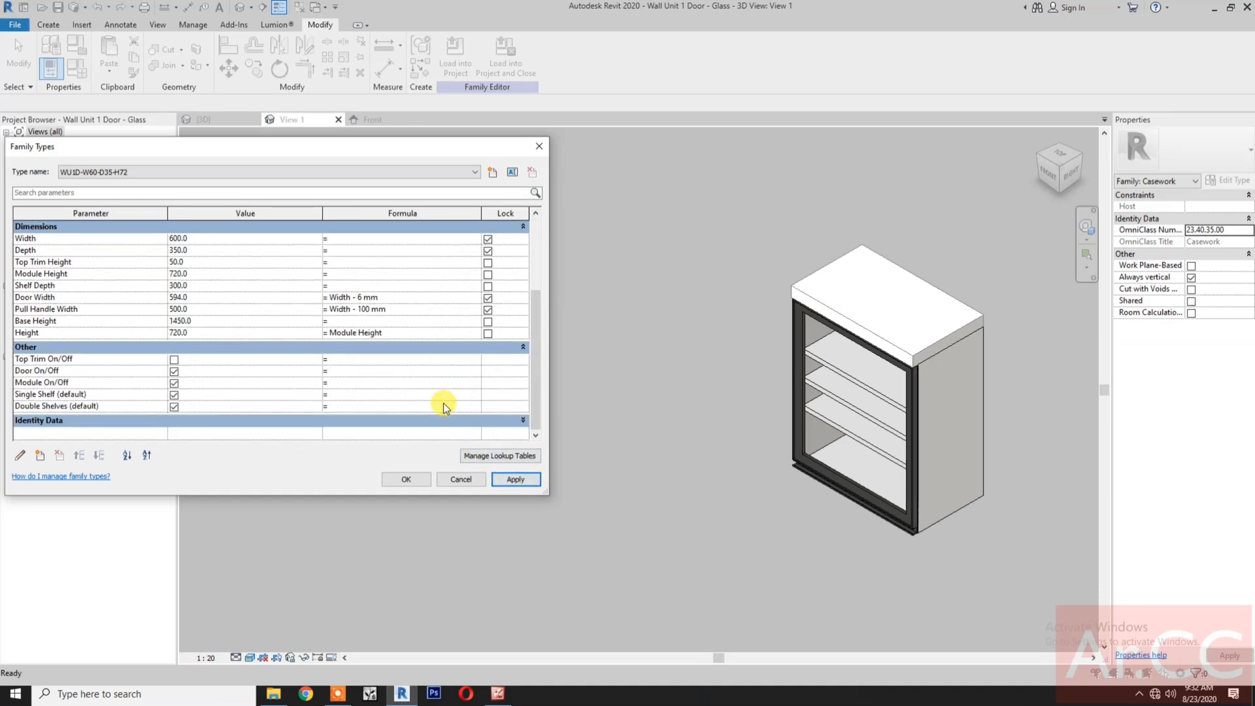
{"action": "left_click", "coordinate": [406, 479]}
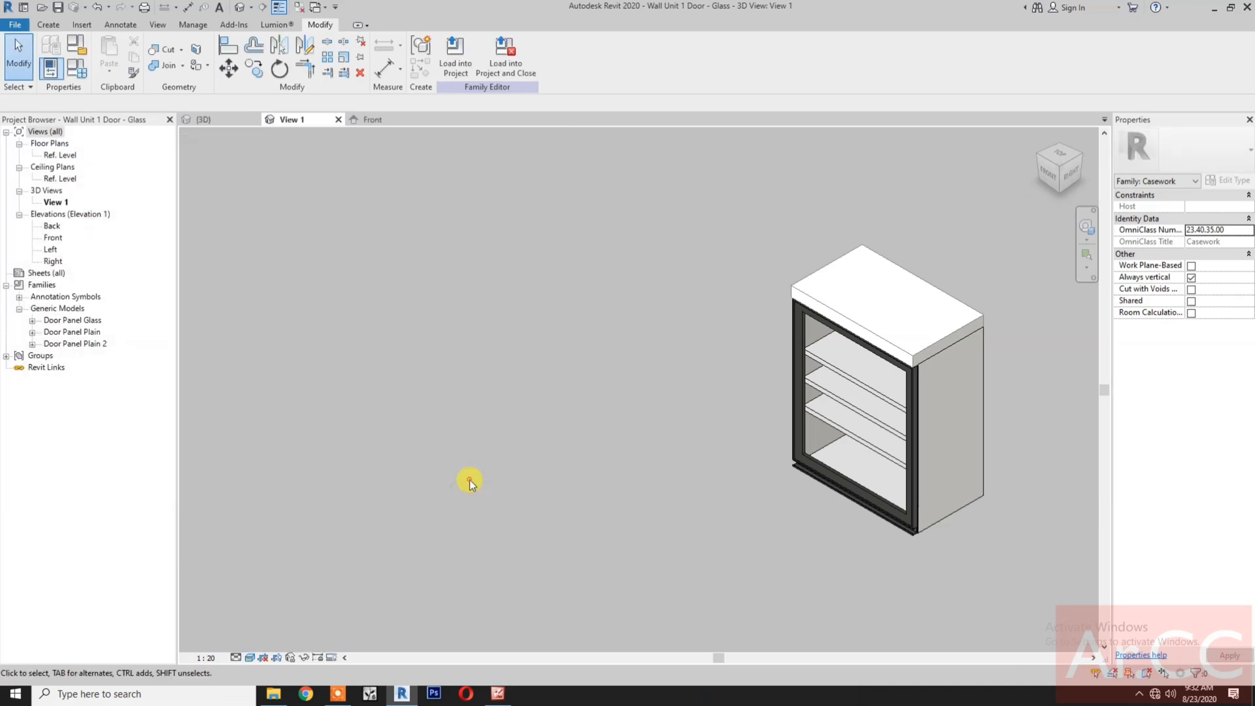
{"action": "right_click", "coordinate": [470, 480]}
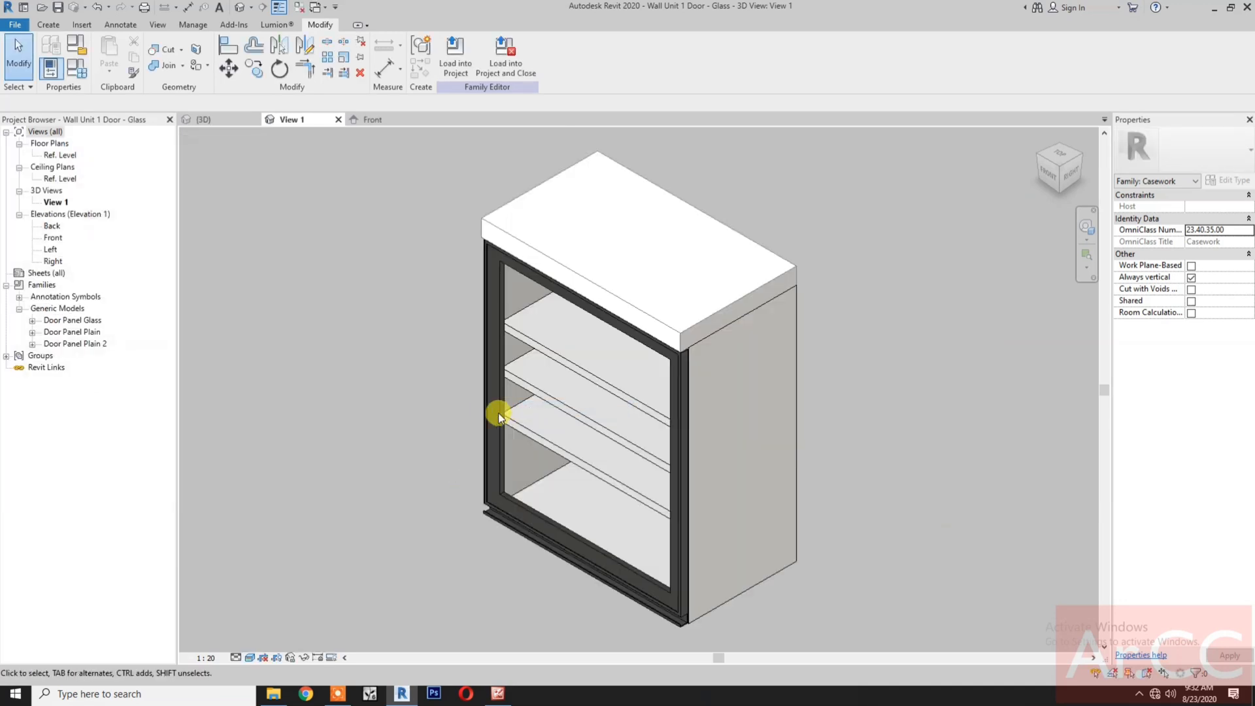
{"action": "left_click", "coordinate": [58, 8]}
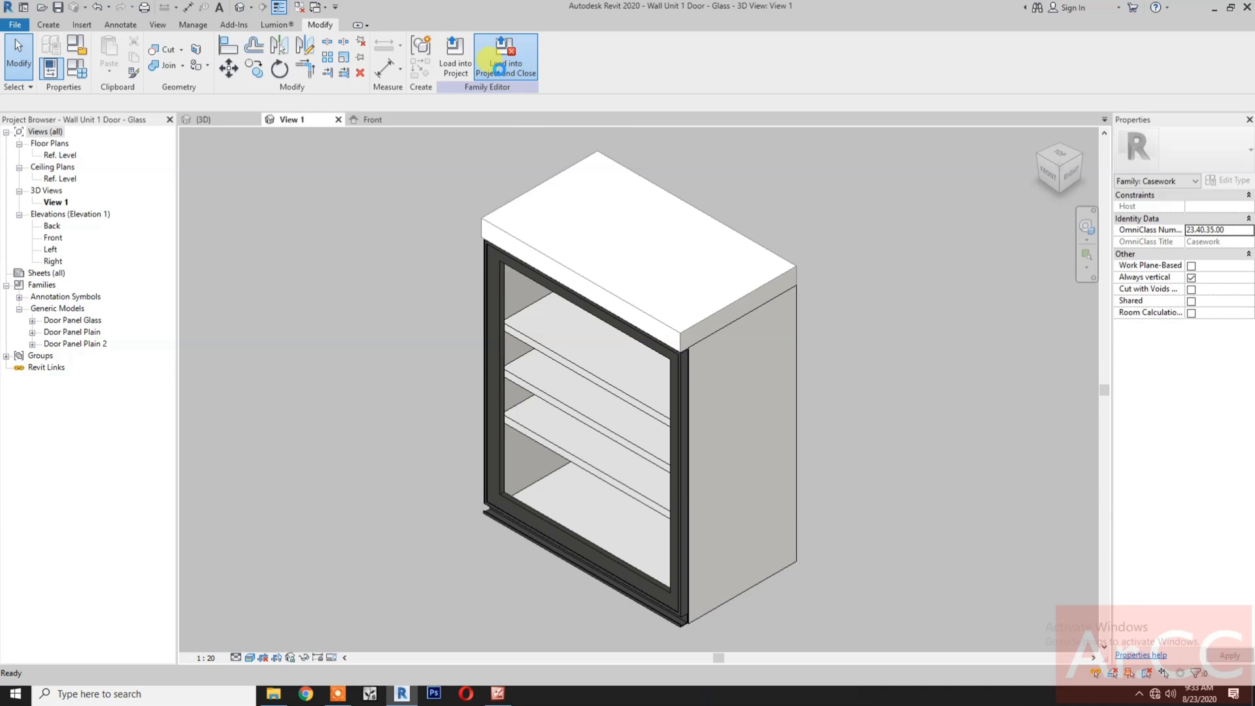
Load the family into the Casework Design project, closing it, and place one Wall Unit 1 Door - Glass near the base units.
{"action": "left_click", "coordinate": [499, 67]}
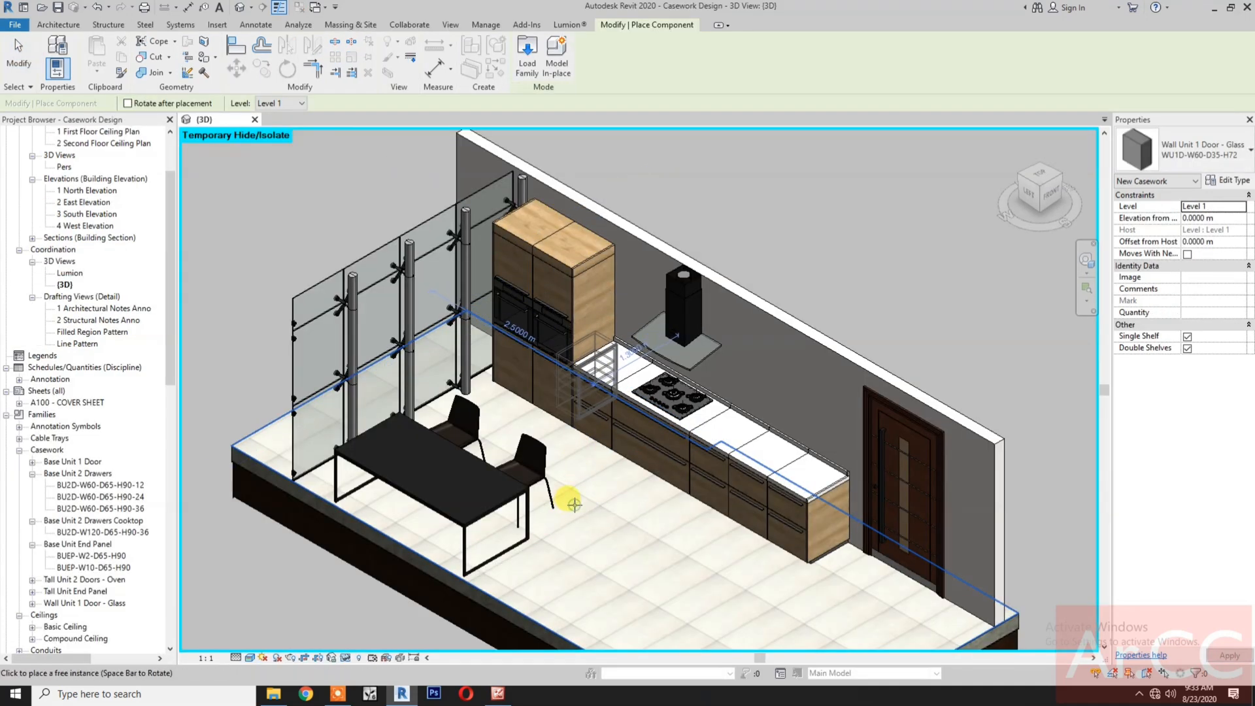
{"action": "left_click", "coordinate": [569, 477]}
{"action": "key", "text": "Escape"}
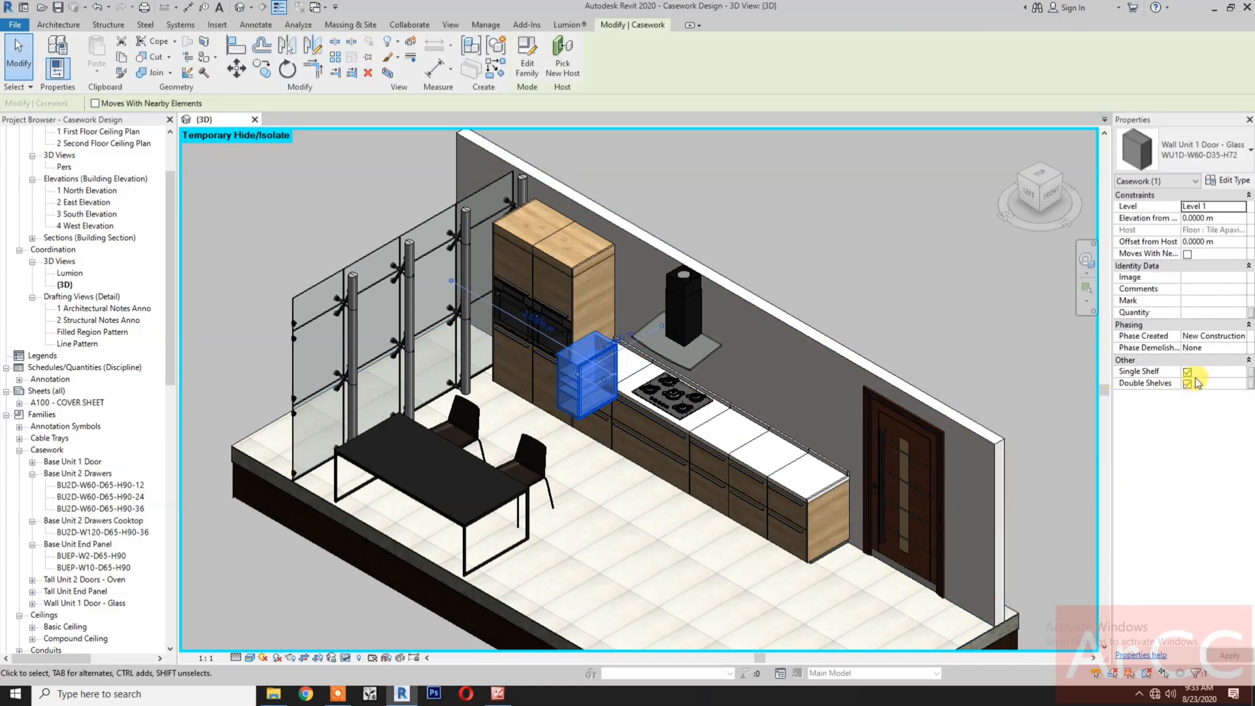
Turn off Double Shelves for the placed wall unit and rotate the unit so its glass door faces the room.
{"action": "left_click", "coordinate": [1188, 384]}
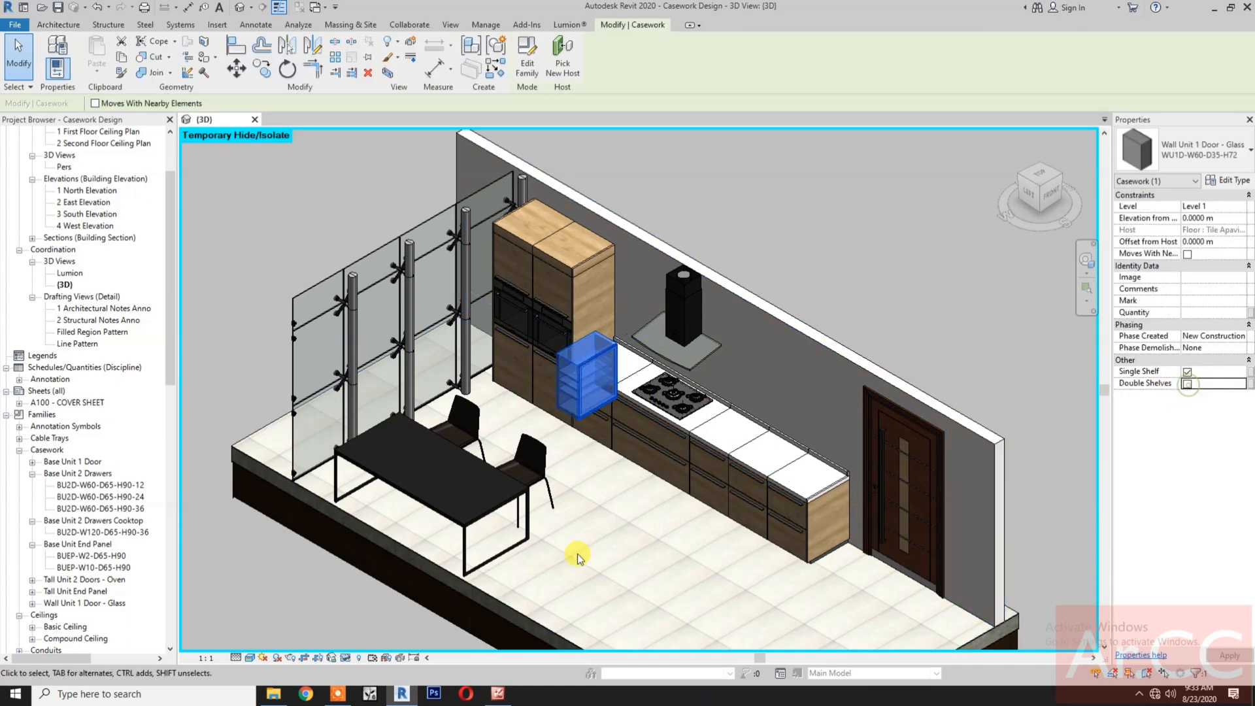
{"action": "left_click", "coordinate": [584, 544]}
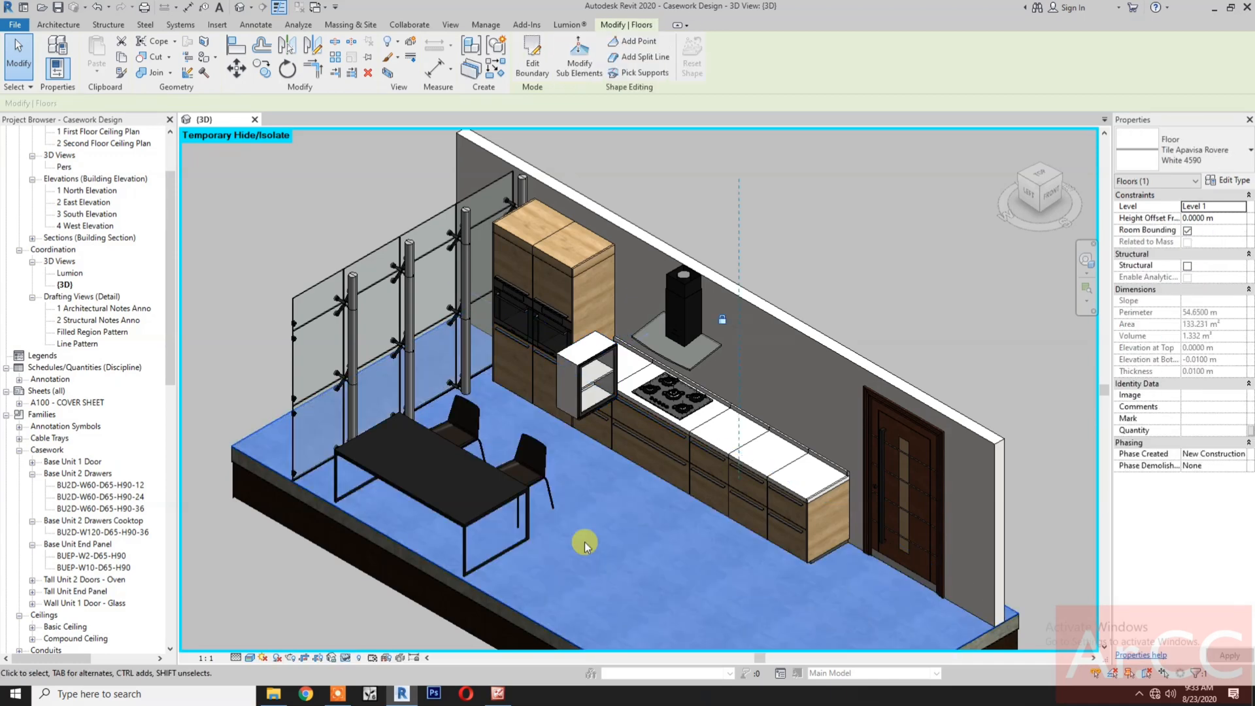
{"action": "key", "text": "Escape"}
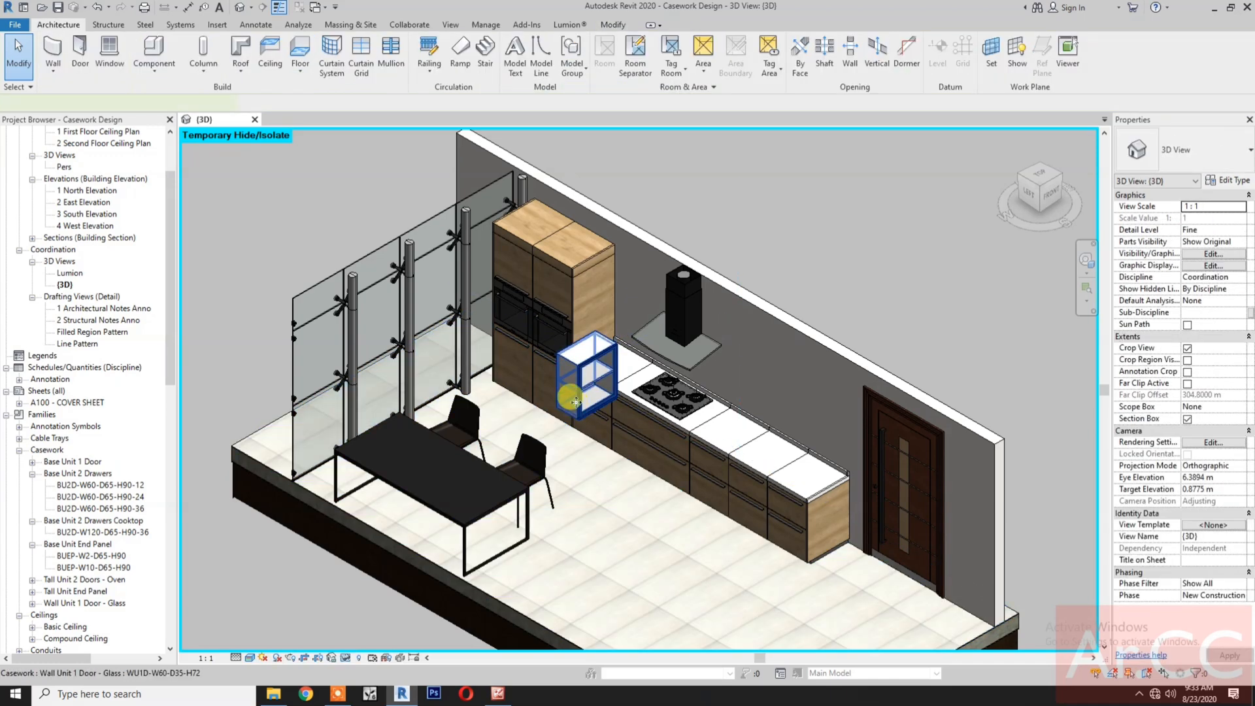
{"action": "left_click", "coordinate": [574, 401]}
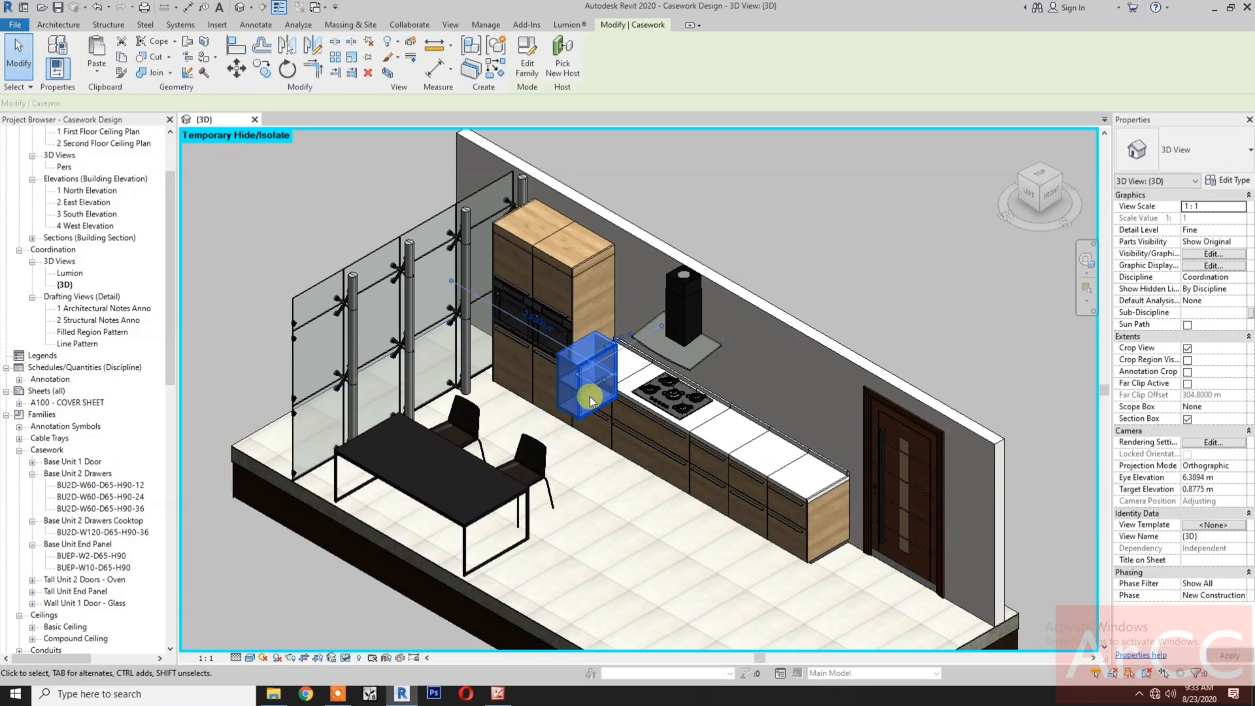
{"action": "left_click", "coordinate": [826, 256]}
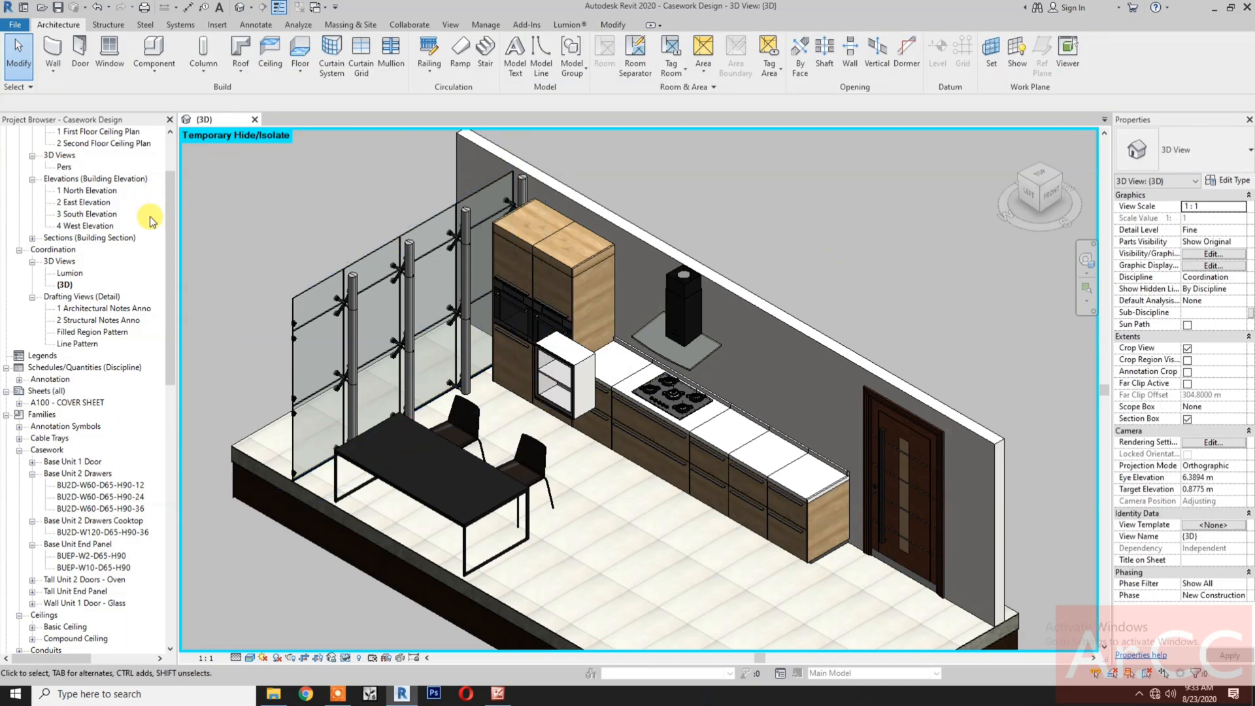
In the Level 1 floor plan, align the wall unit's centre with the base unit between the tall unit and the cooktop, and lock it.
{"action": "scroll", "coordinate": [151, 221], "scroll_direction": "up", "scroll_amount": 3}
{"action": "left_click", "coordinate": [68, 168]}
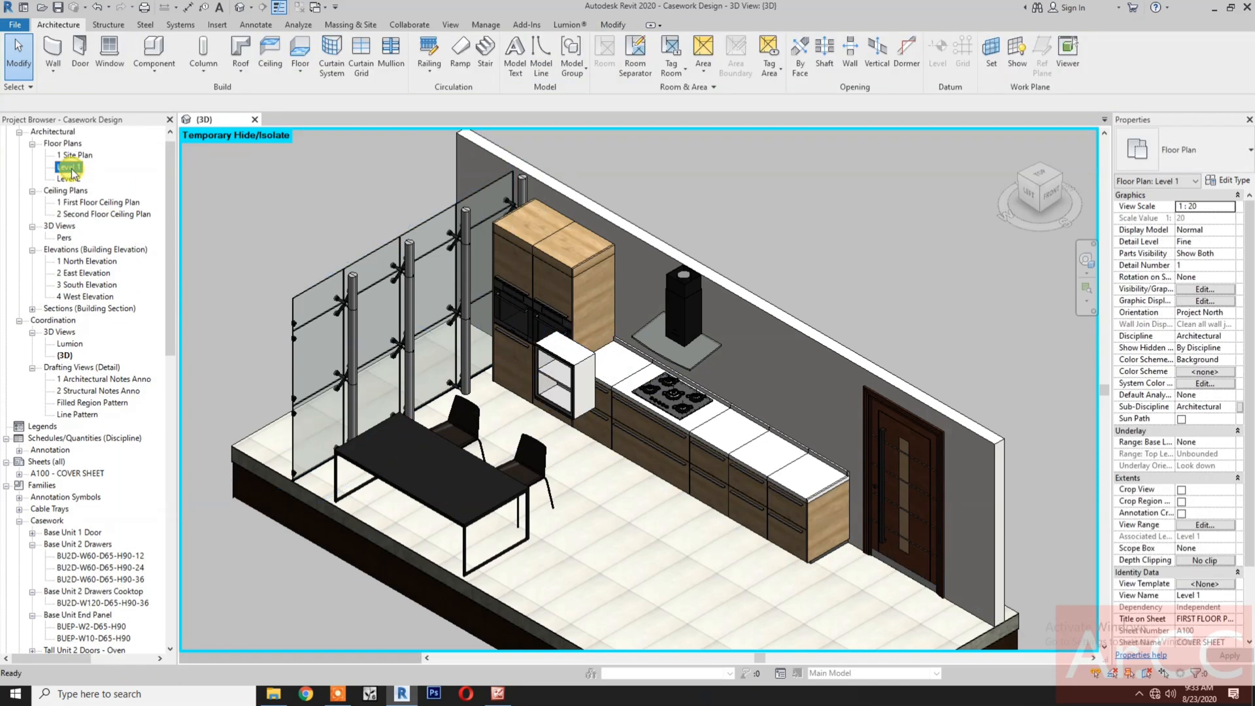
{"action": "double_click", "coordinate": [69, 168]}
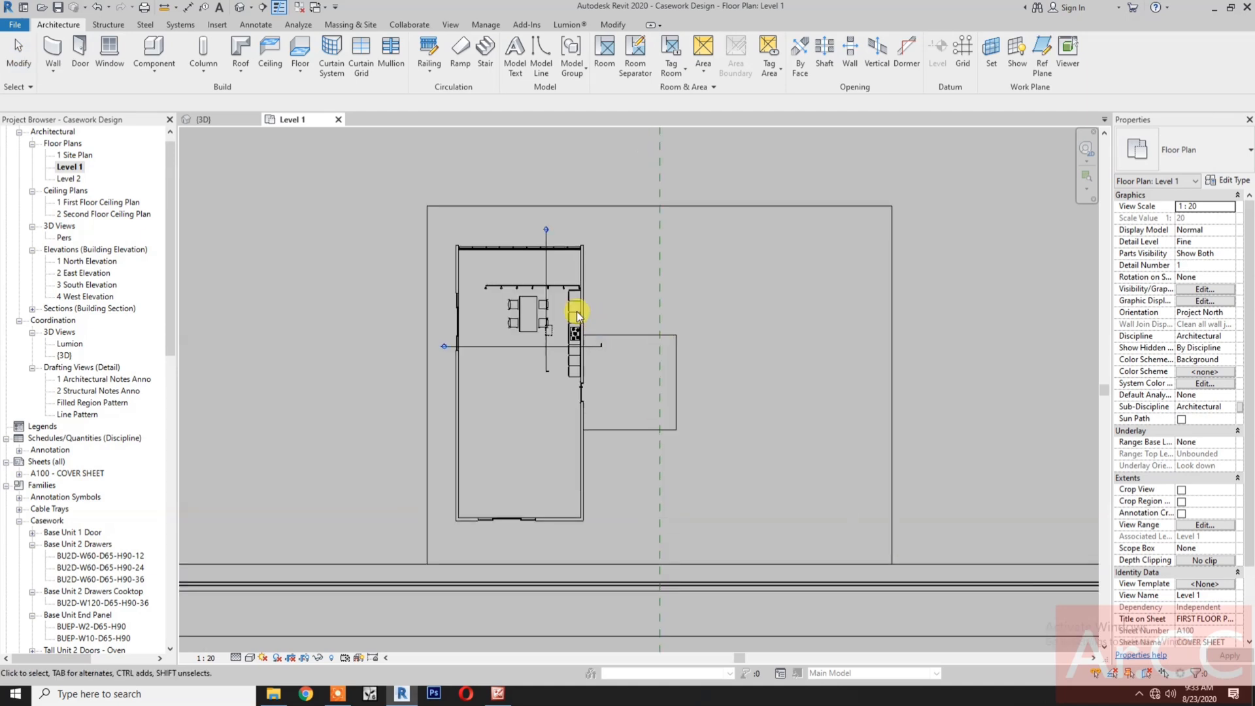
{"action": "scroll", "coordinate": [557, 314], "scroll_direction": "up", "scroll_amount": 6}
{"action": "middle_click_drag", "start_coordinate": [565, 508], "coordinate": [574, 558]}
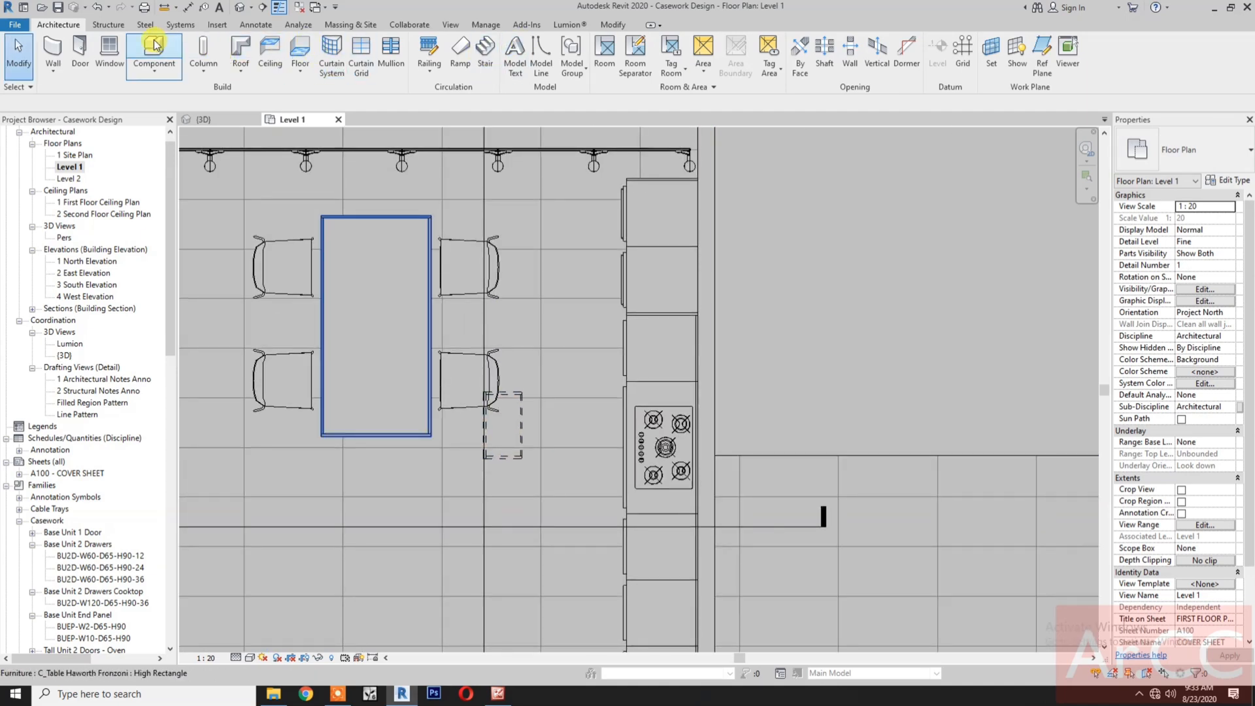
{"action": "left_click", "coordinate": [613, 24]}
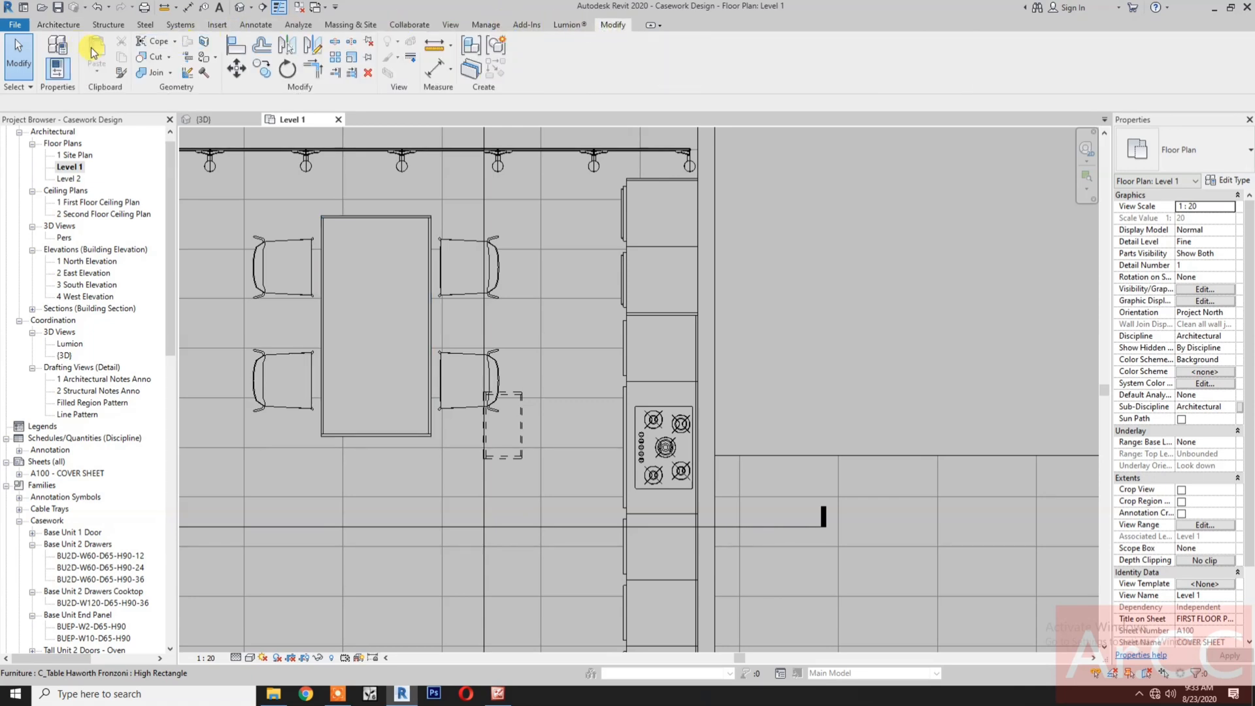
{"action": "left_click", "coordinate": [236, 44]}
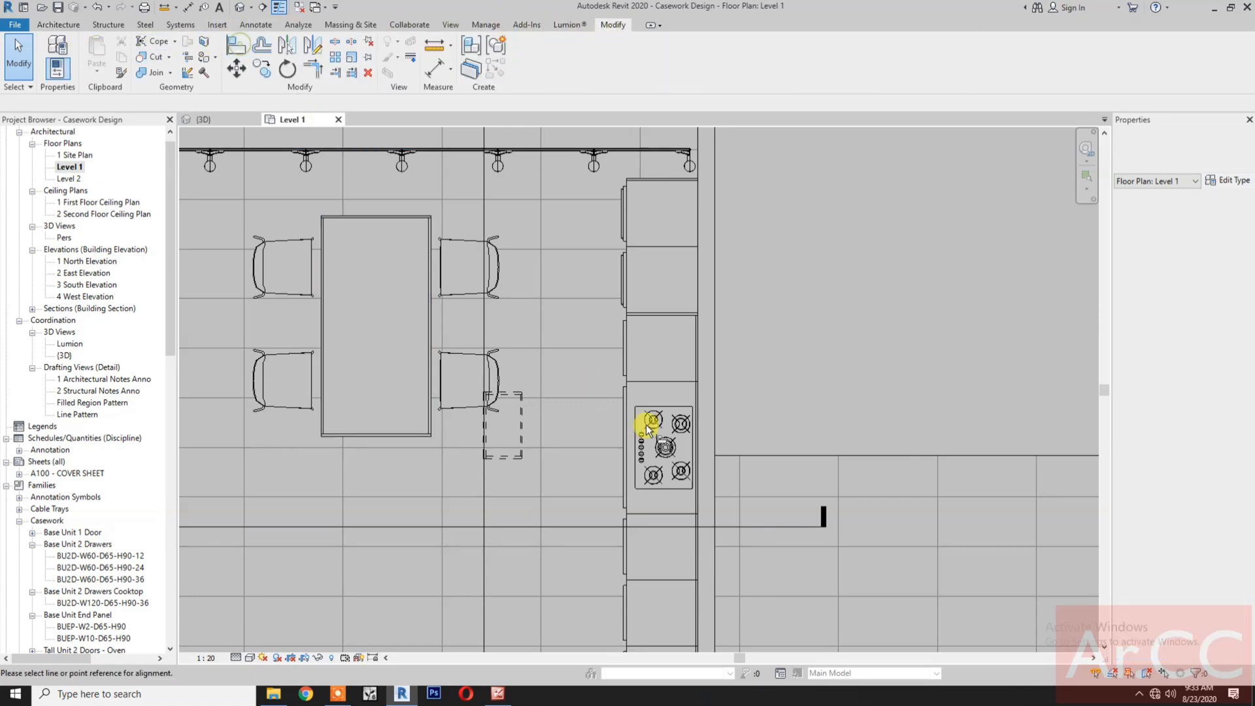
{"action": "left_click", "coordinate": [671, 348]}
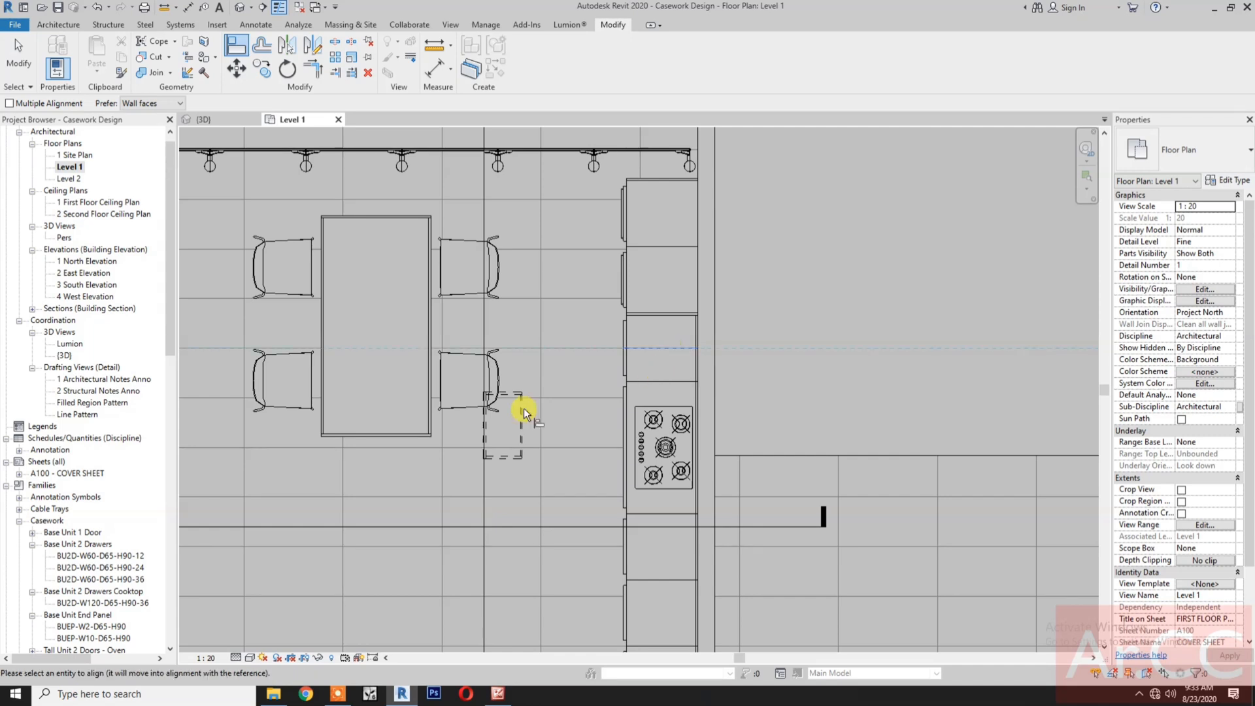
{"action": "left_click", "coordinate": [515, 428]}
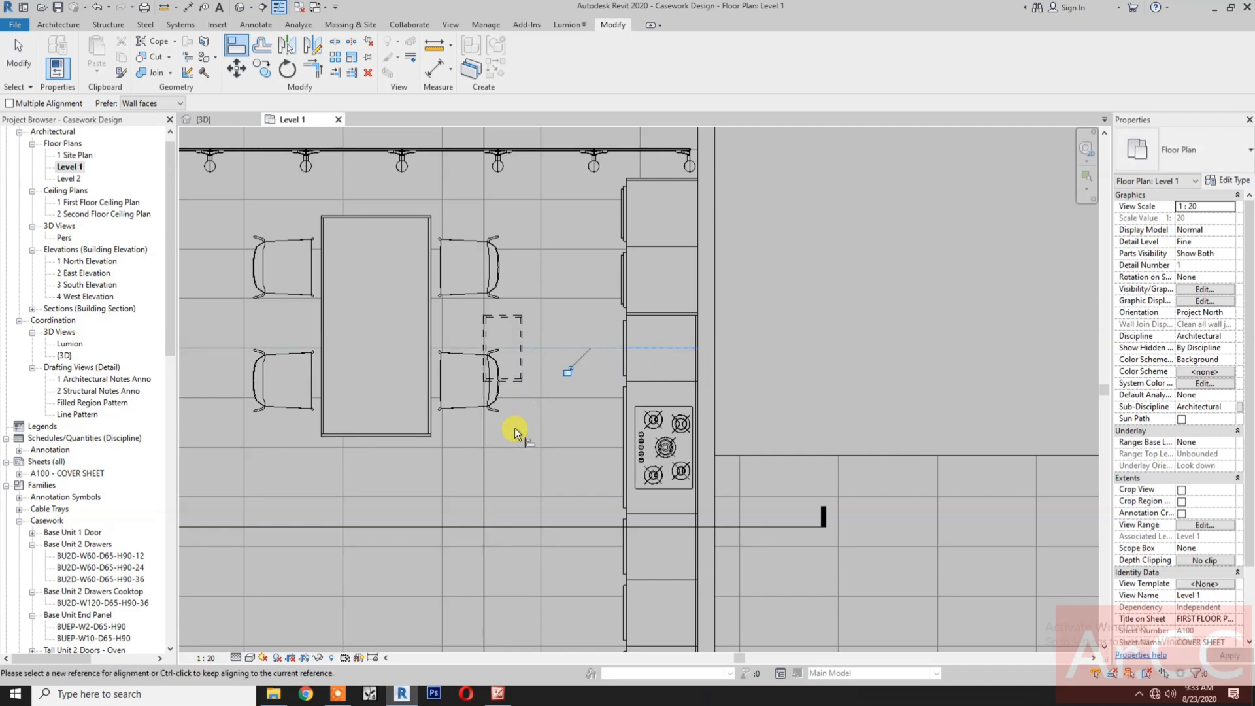
{"action": "left_click", "coordinate": [568, 373]}
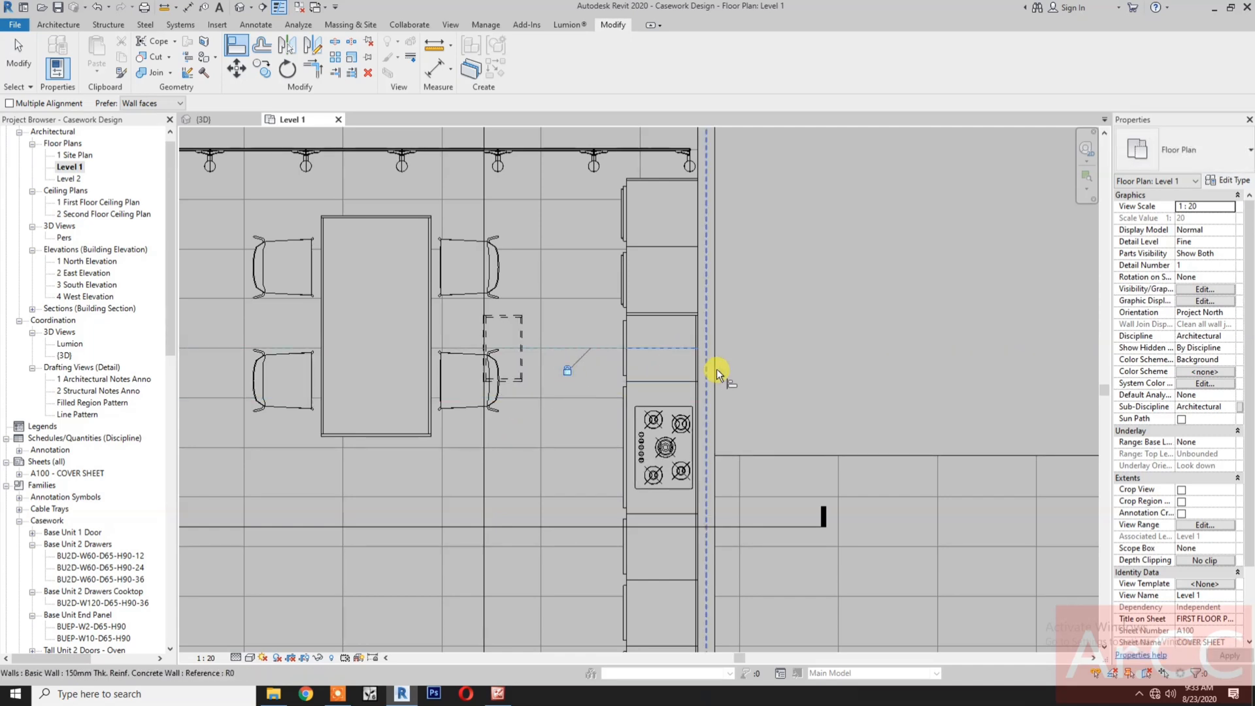
Align the wall unit's back edge with the back line of the tall unit along the wall and lock it.
{"action": "left_click", "coordinate": [701, 298]}
{"action": "left_click", "coordinate": [522, 360]}
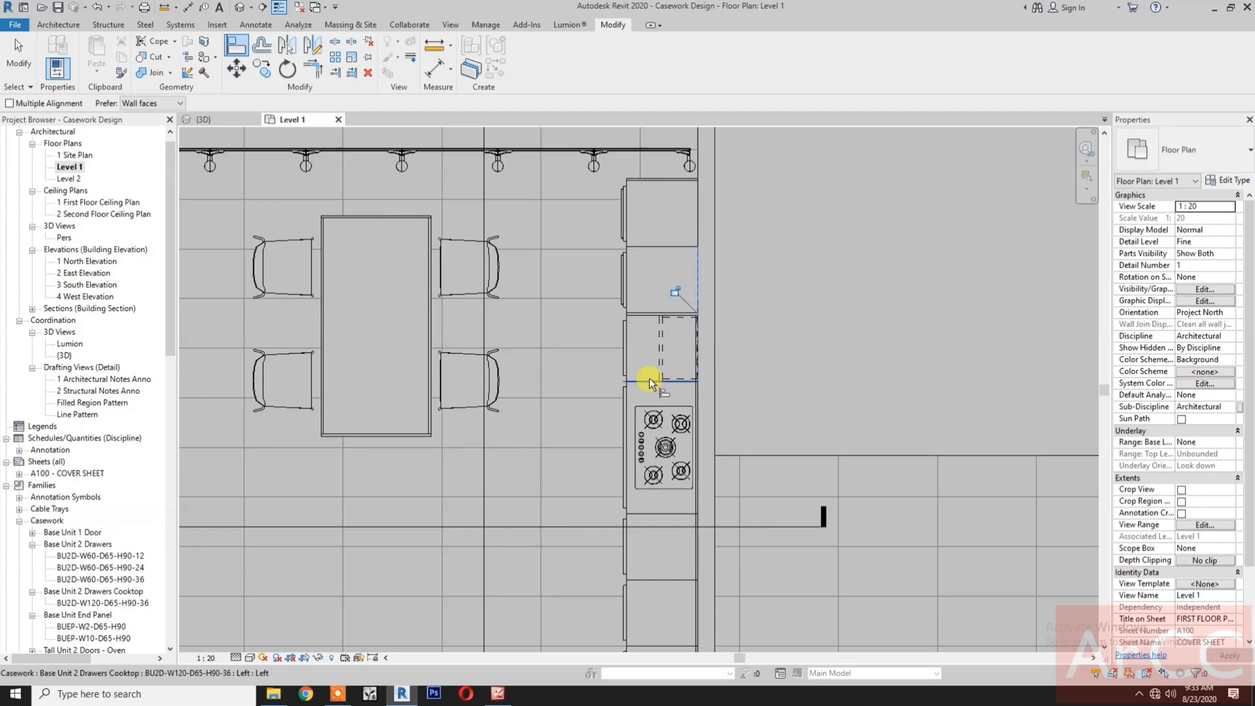
{"action": "left_click", "coordinate": [677, 291]}
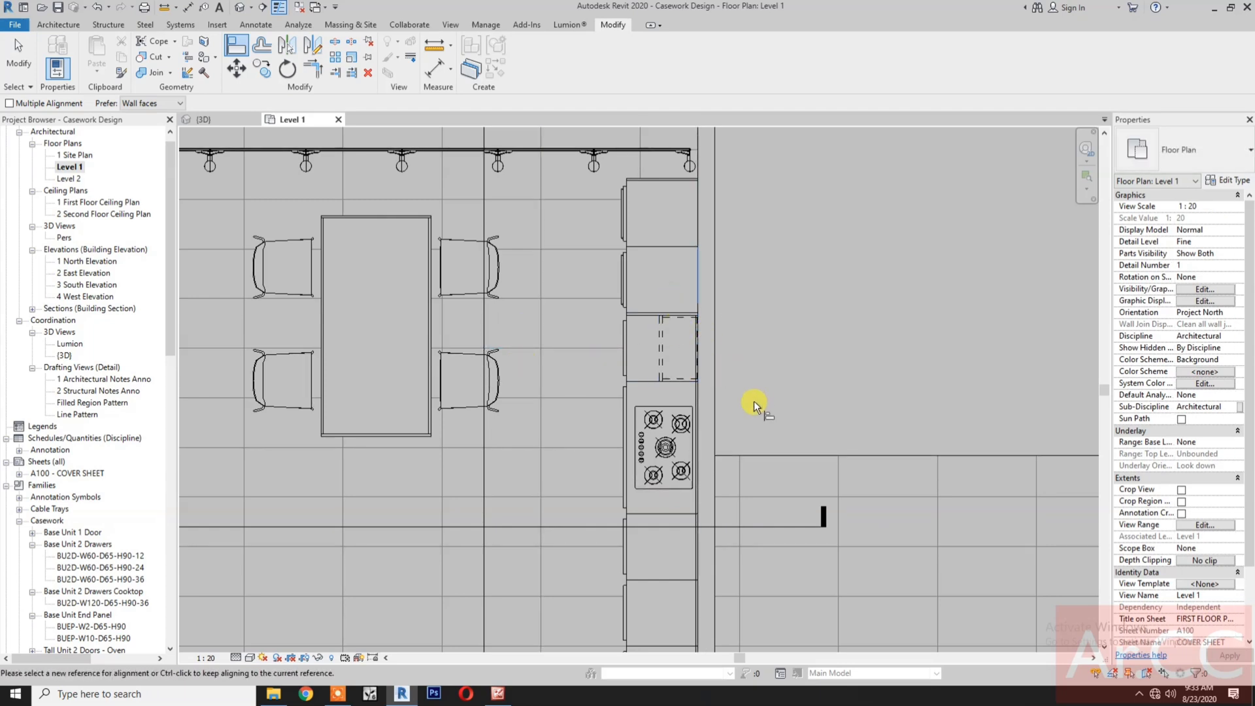
{"action": "key", "text": "Escape"}
Mirror a copy of the wall unit about the cooktop's centre line onto the opposite side of the cooktop.
{"action": "middle_click_drag", "start_coordinate": [724, 409], "coordinate": [677, 320]}
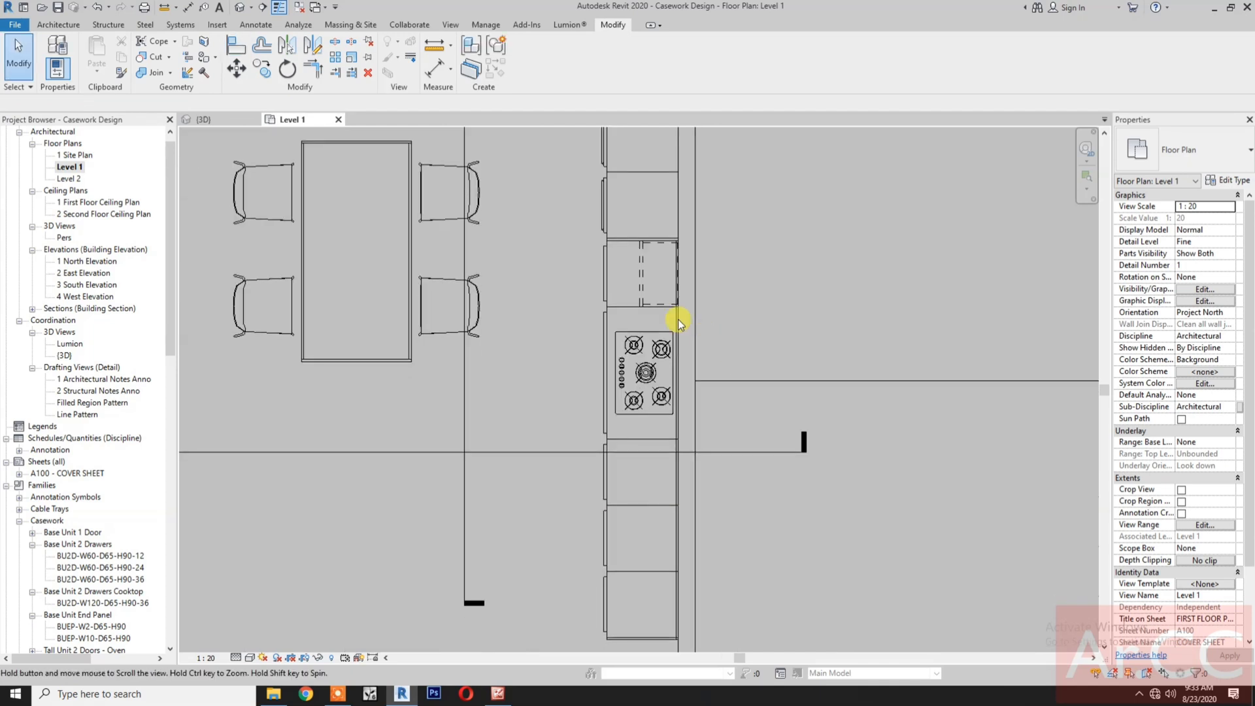
{"action": "left_click", "coordinate": [641, 283]}
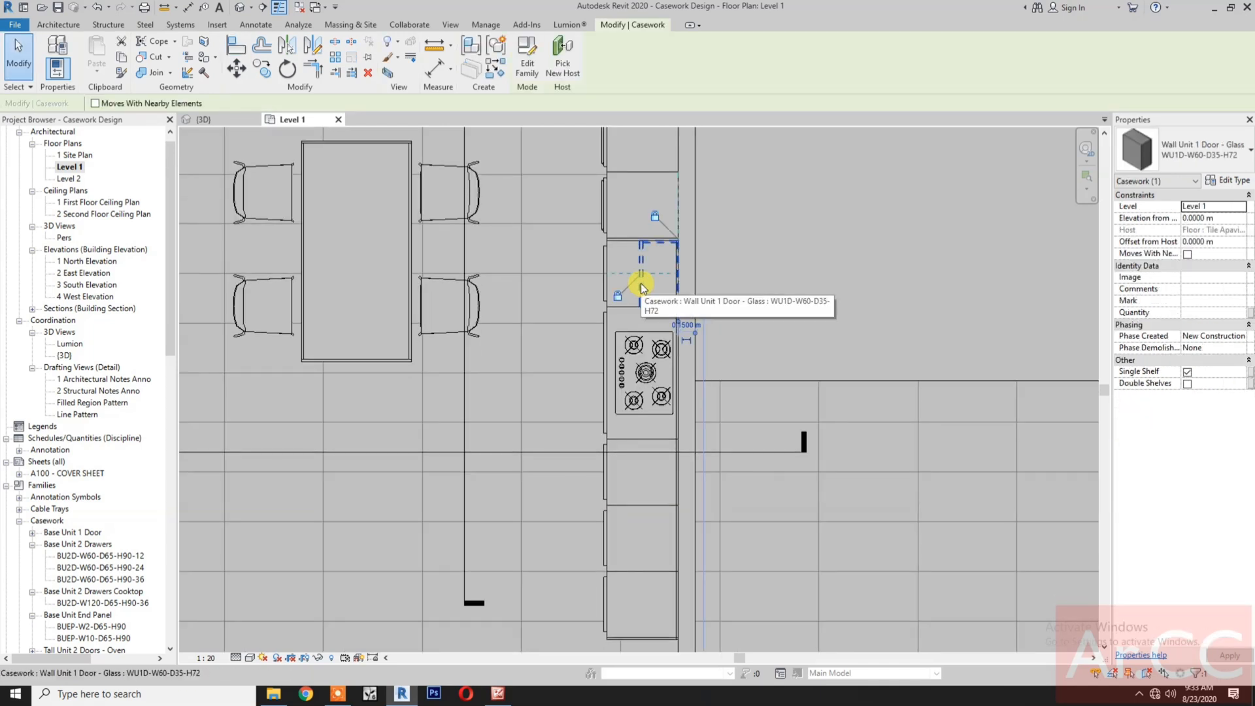
{"action": "key", "text": "m"}
{"action": "key", "text": "m"}
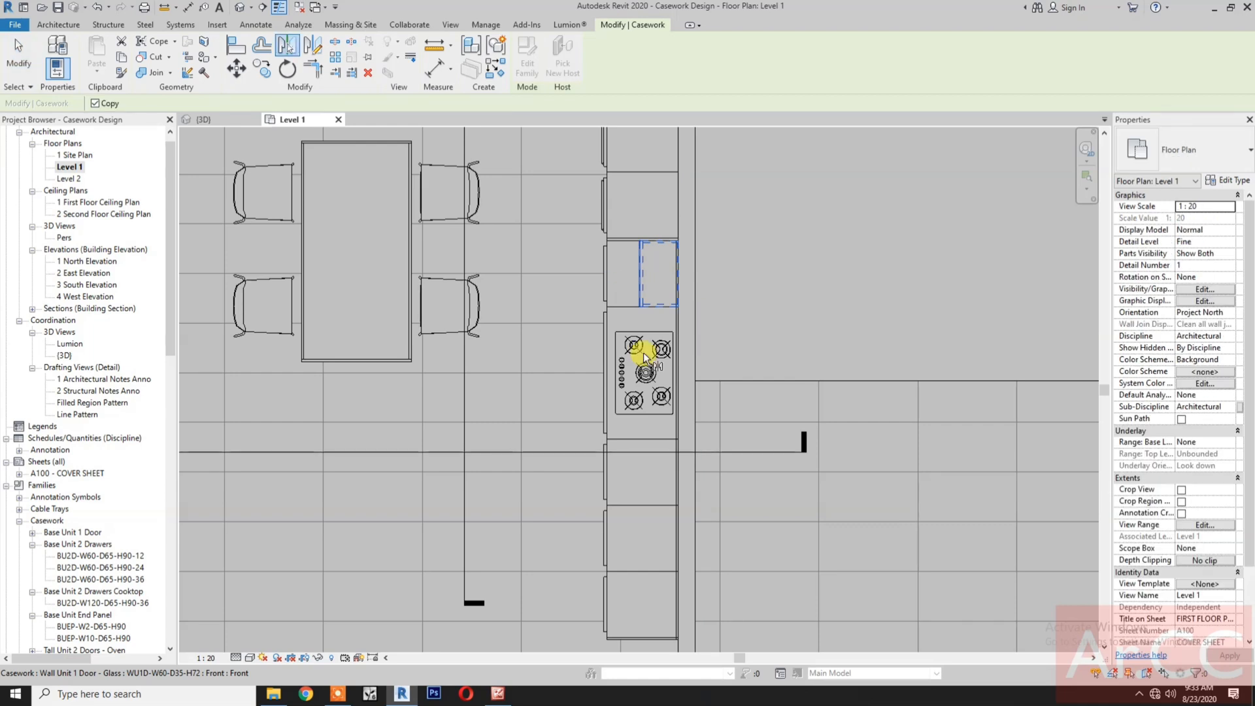
{"action": "left_click", "coordinate": [615, 378]}
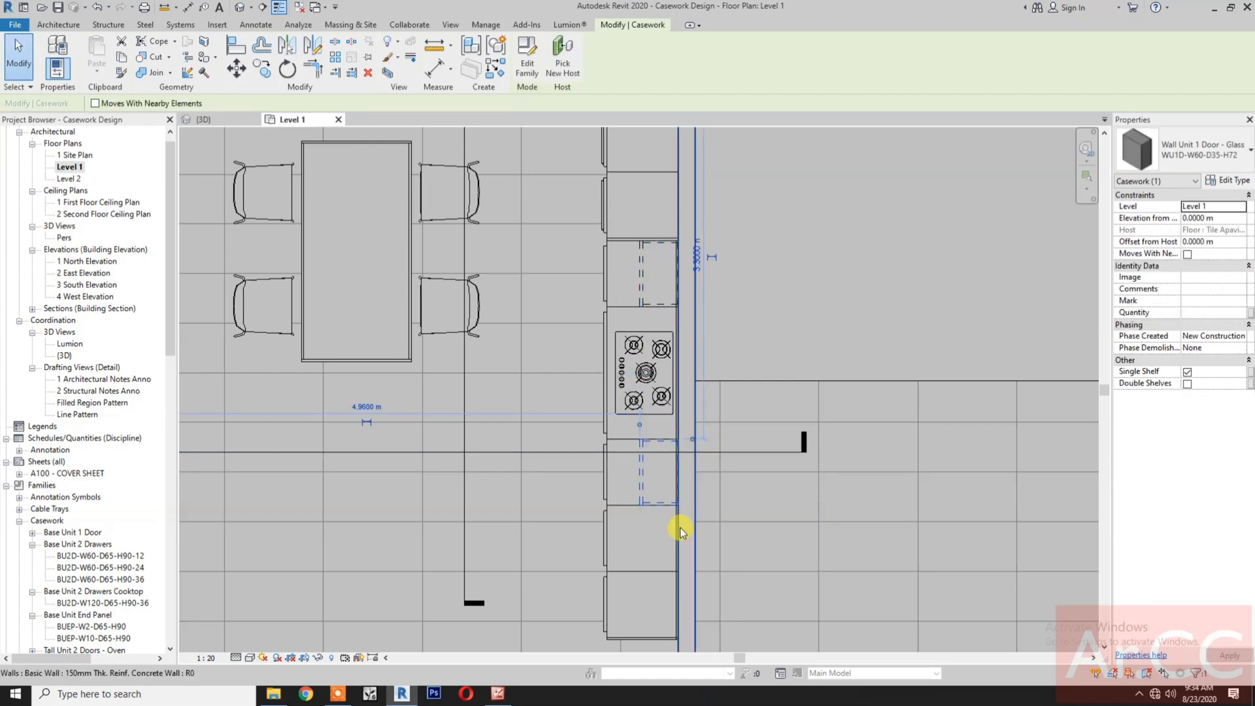
Mirror a copy of the new wall unit about the joint between the first two base units past the cooktop.
{"action": "middle_click_drag", "start_coordinate": [680, 531], "coordinate": [679, 462]}
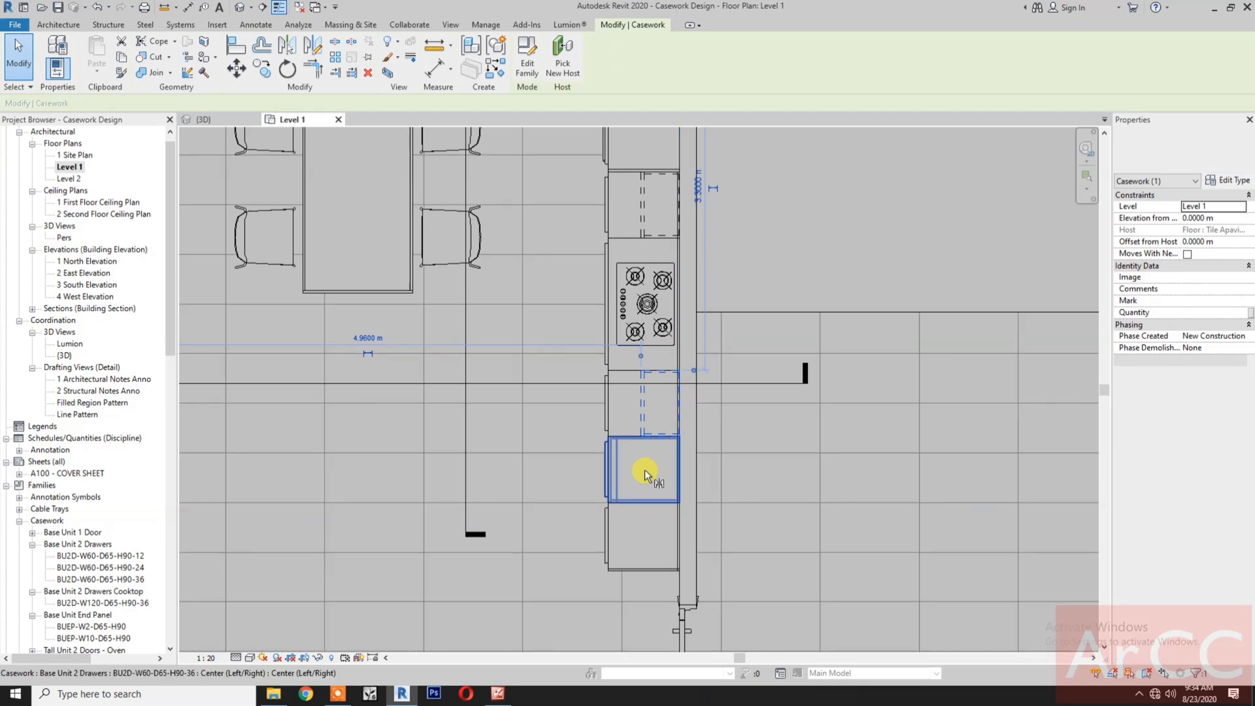
{"action": "key", "text": "m"}
{"action": "key", "text": "m"}
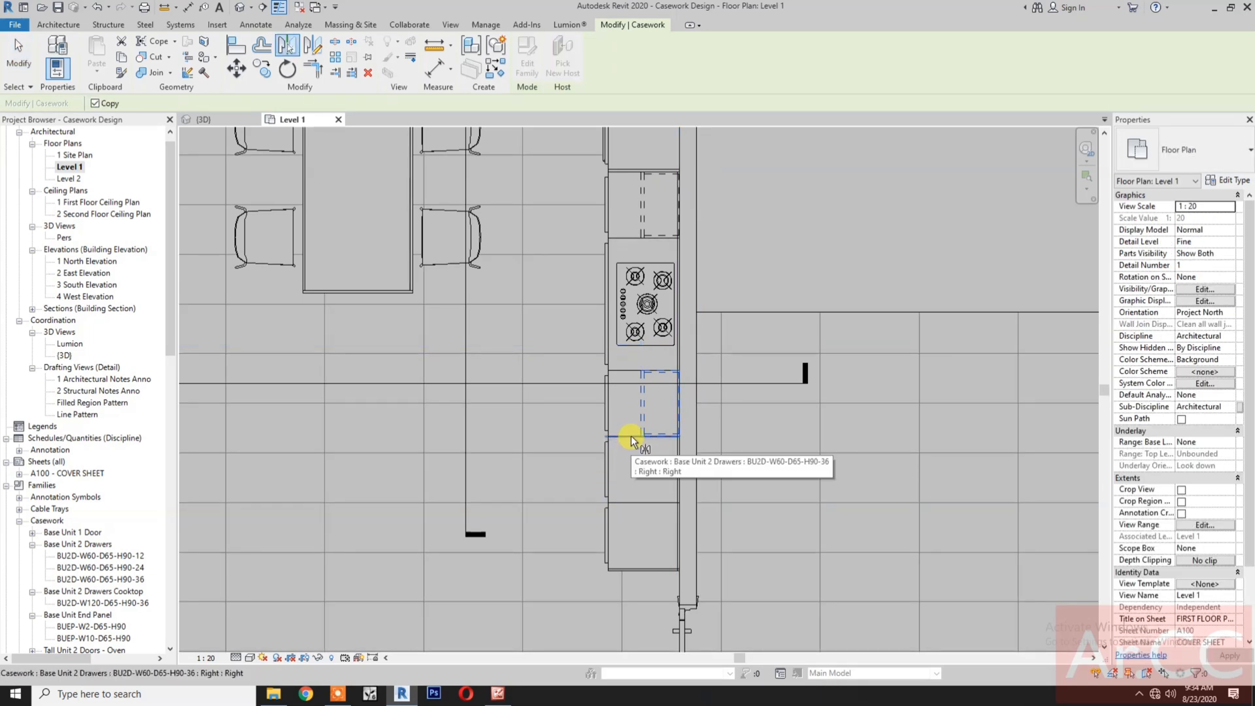
{"action": "scroll", "coordinate": [631, 436], "scroll_direction": "up", "scroll_amount": 3}
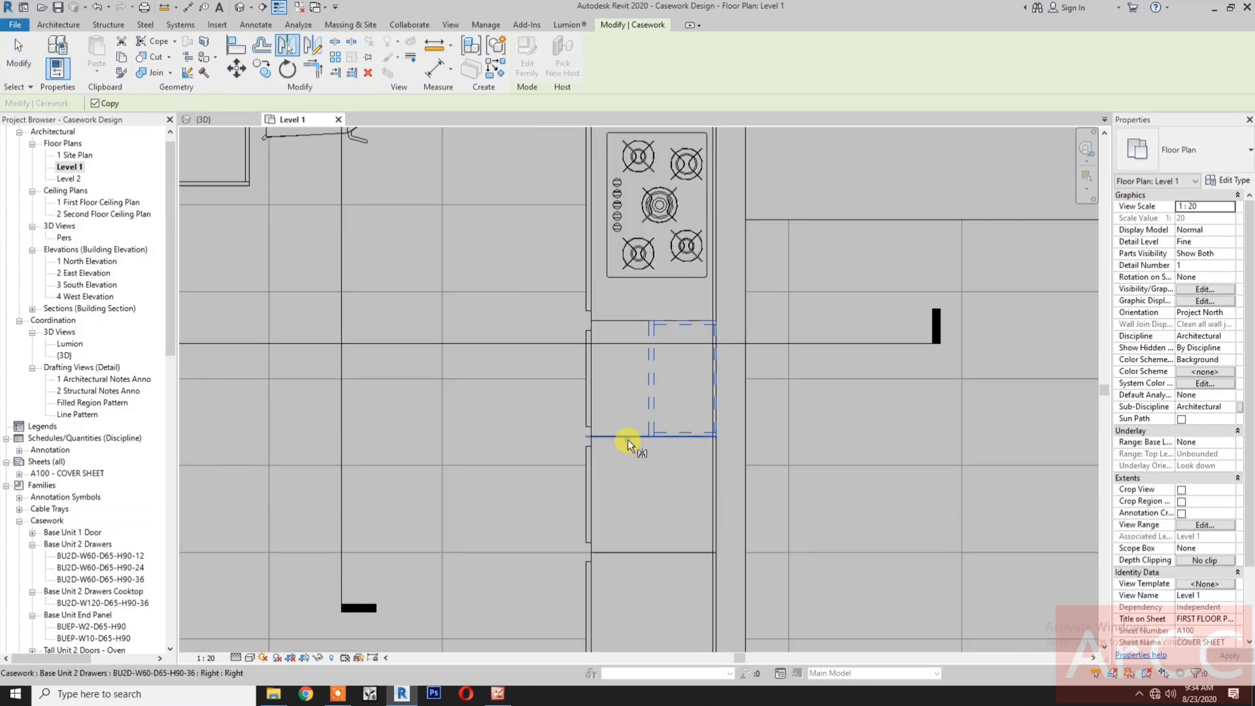
{"action": "left_click", "coordinate": [628, 436]}
Mirror another wall unit copy over the last base unit of the run, and check the row of units in the 3D view.
{"action": "middle_click_drag", "start_coordinate": [639, 577], "coordinate": [626, 469]}
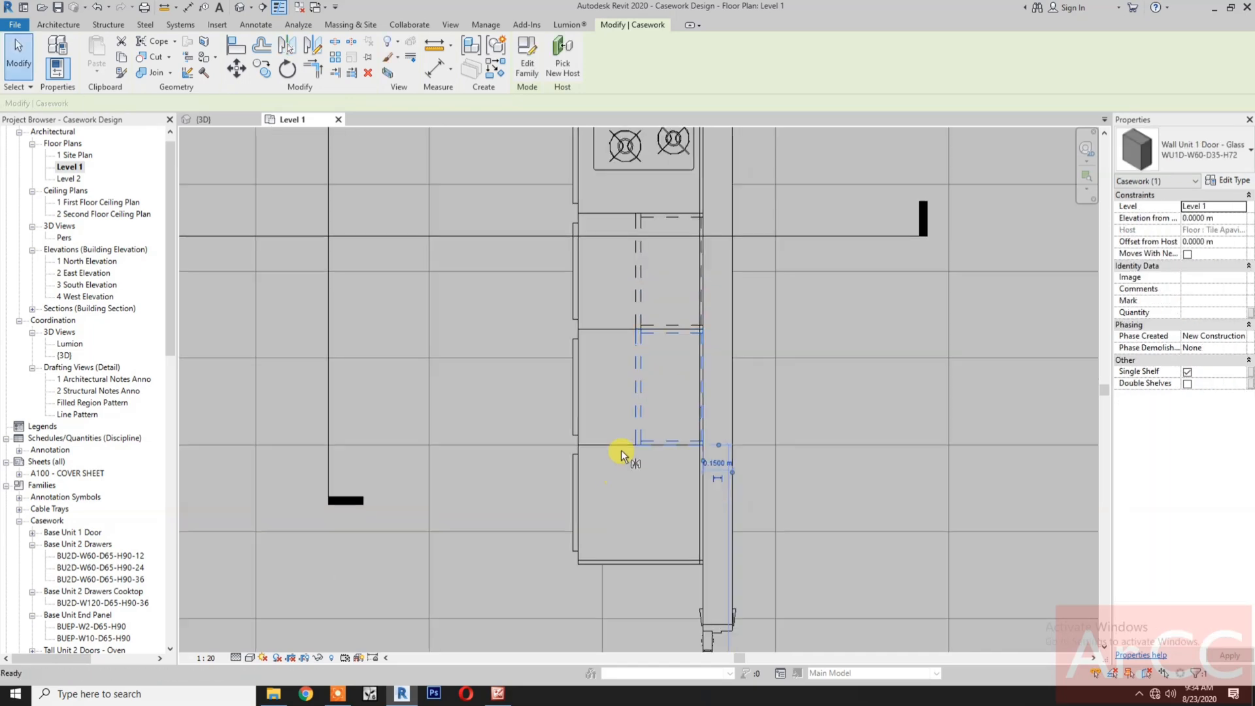
{"action": "key", "text": "m"}
{"action": "key", "text": "m"}
{"action": "left_click", "coordinate": [624, 446]}
{"action": "key", "text": "Escape"}
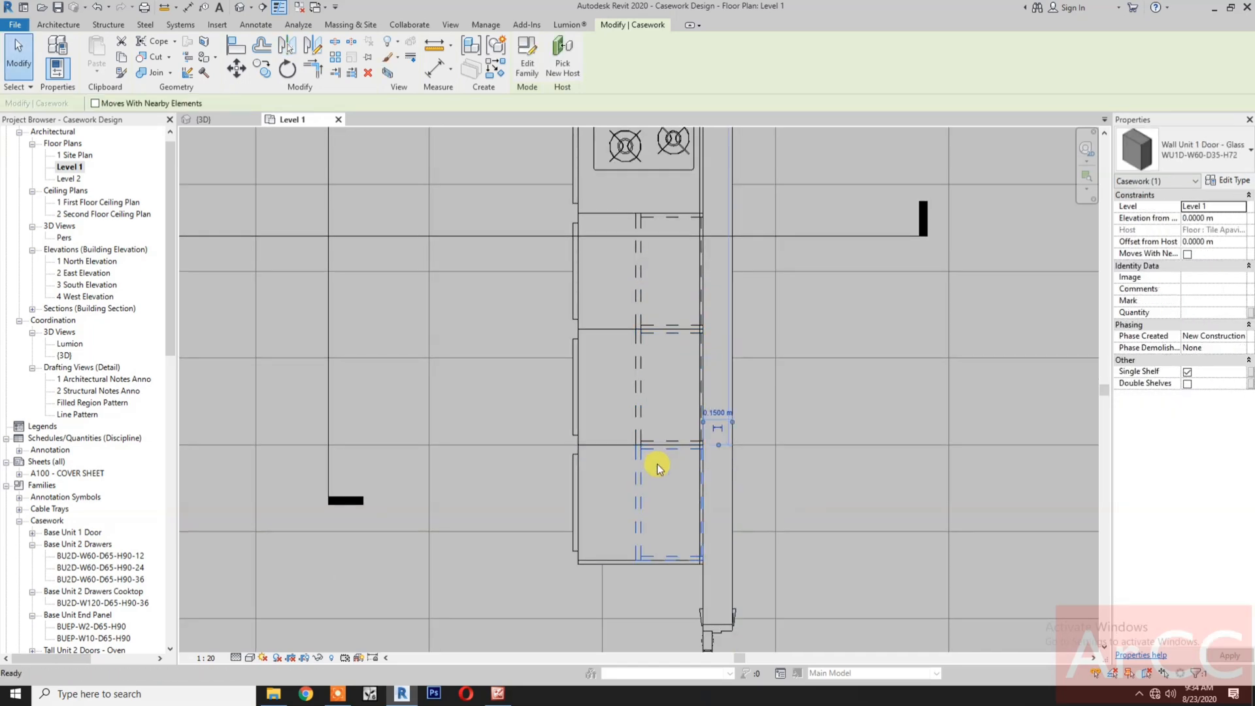
{"action": "left_click", "coordinate": [227, 121]}
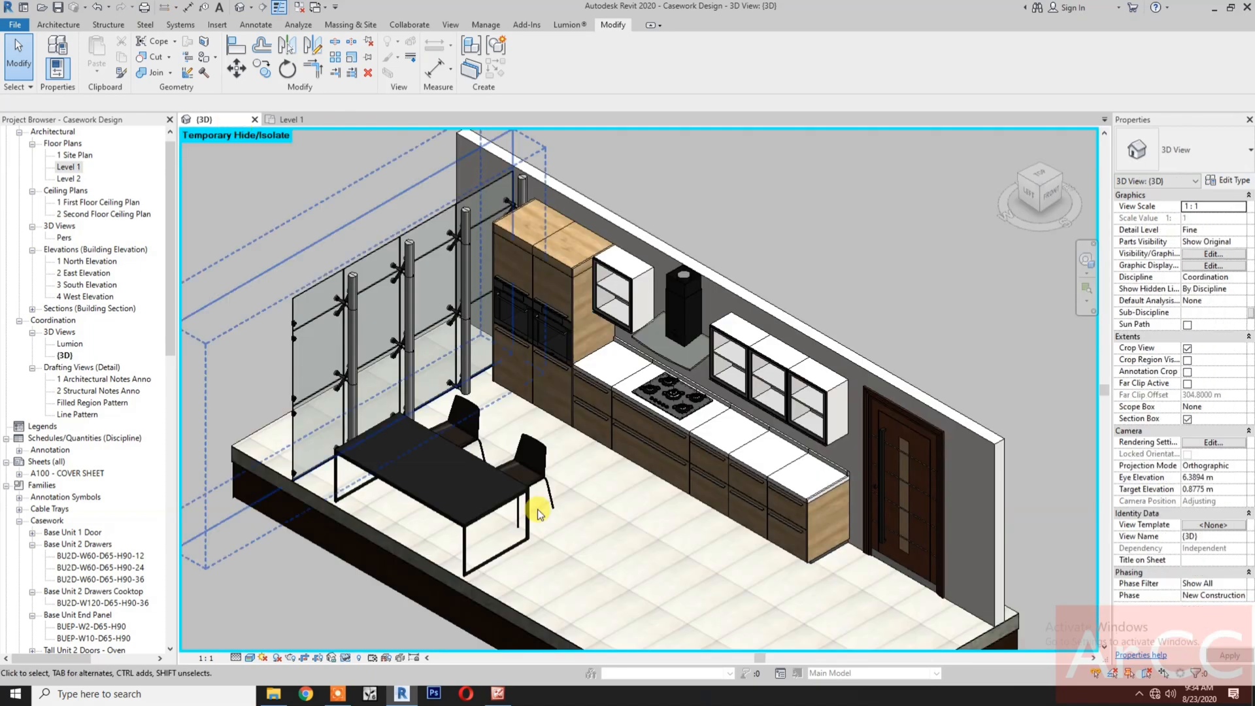
{"action": "middle_click_drag", "start_coordinate": [618, 584], "coordinate": [434, 604], "text": "shift"}
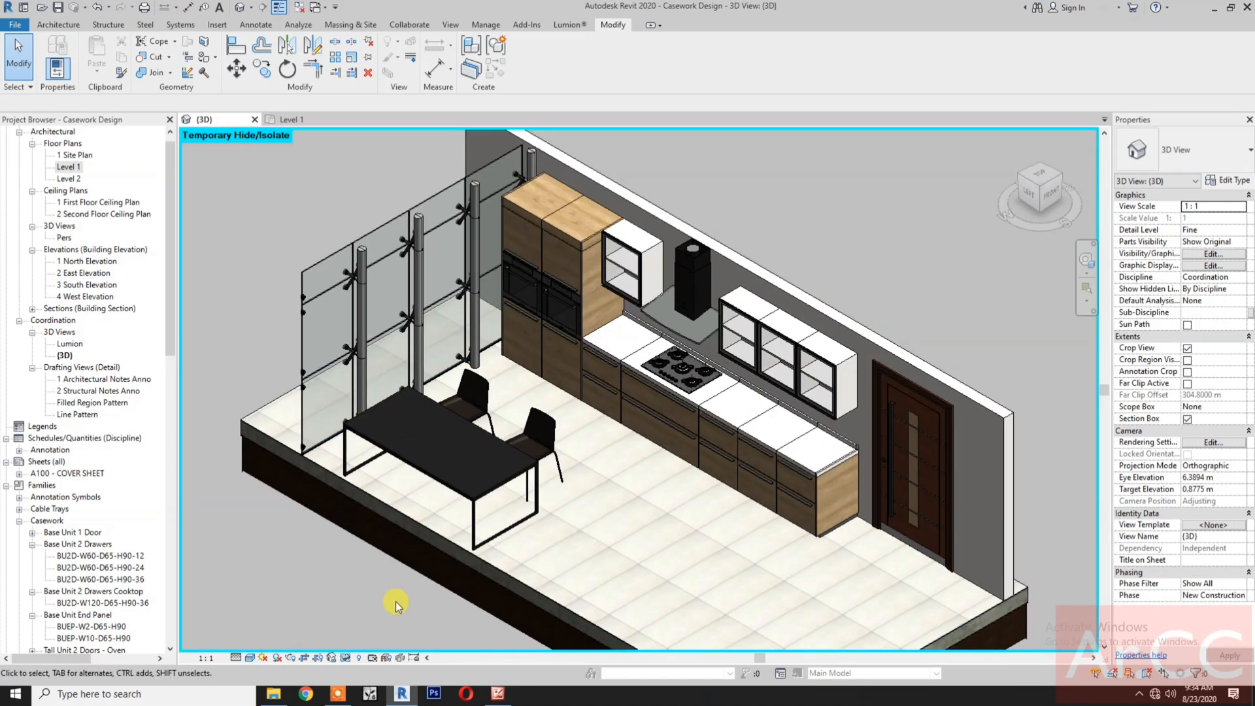